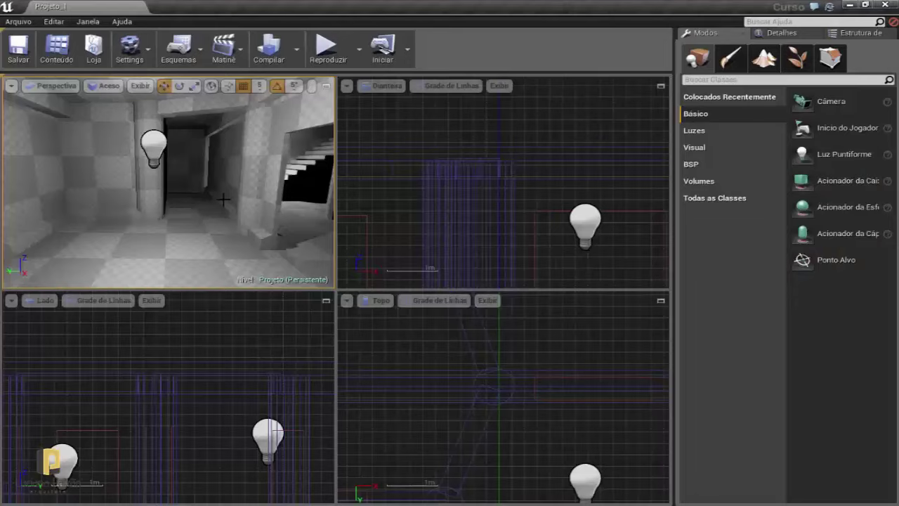
# Maximize the perspective view, fly down the corridor and select the ceiling beam brushes.
pyautogui.press('F11')
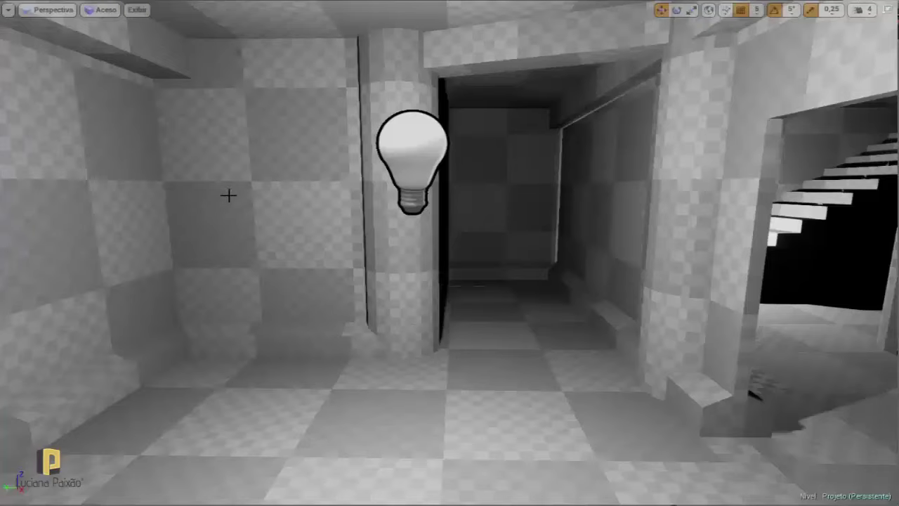
pyautogui.press('Up')
pyautogui.press('Up')
pyautogui.press('Up')
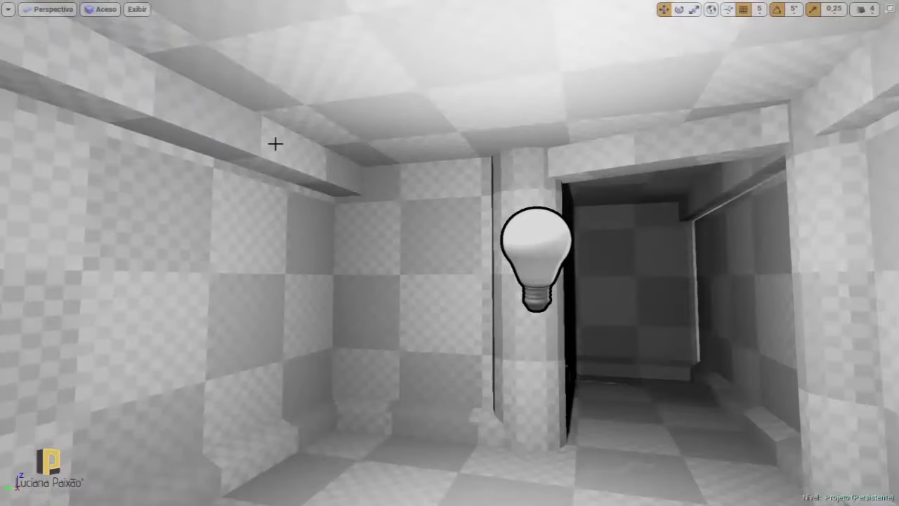
pyautogui.click(274, 143)
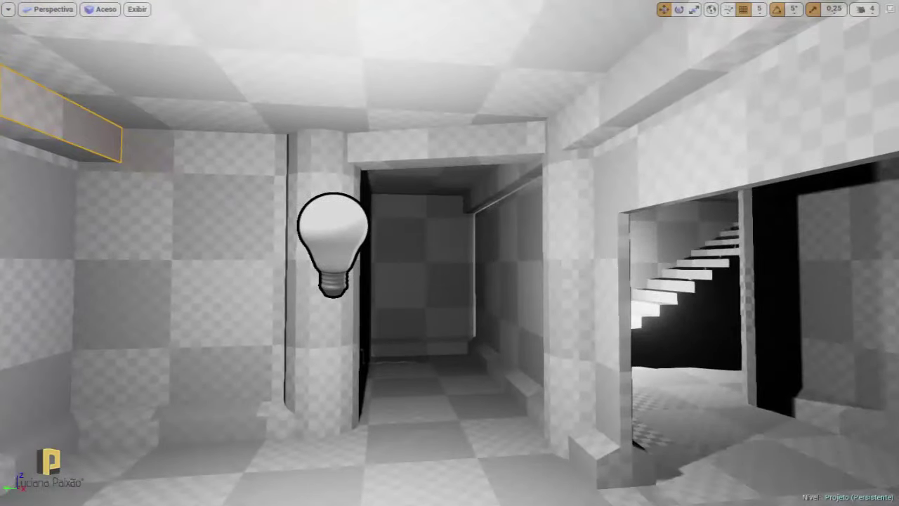
pyautogui.click(433, 143)
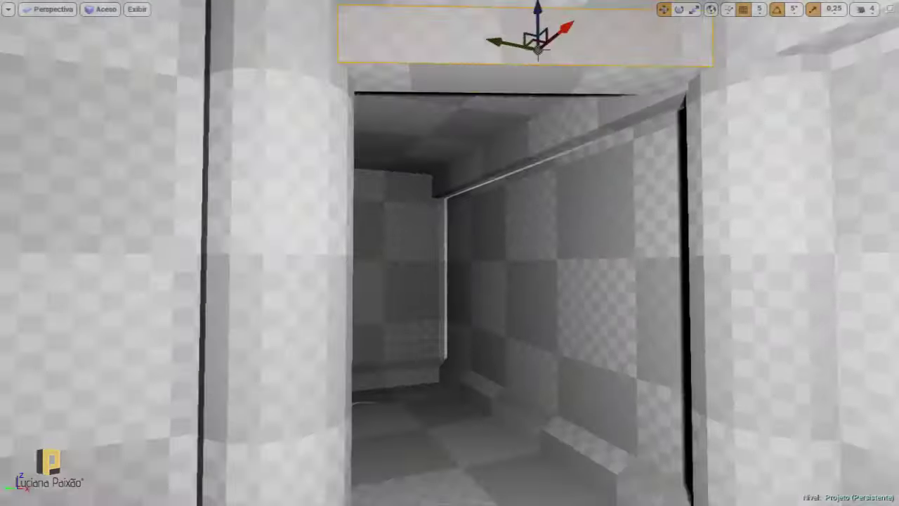
# Restore the full layout and show Box Pincel20's settings: Additive, 500 × 40 × 40.
pyautogui.press('F11')
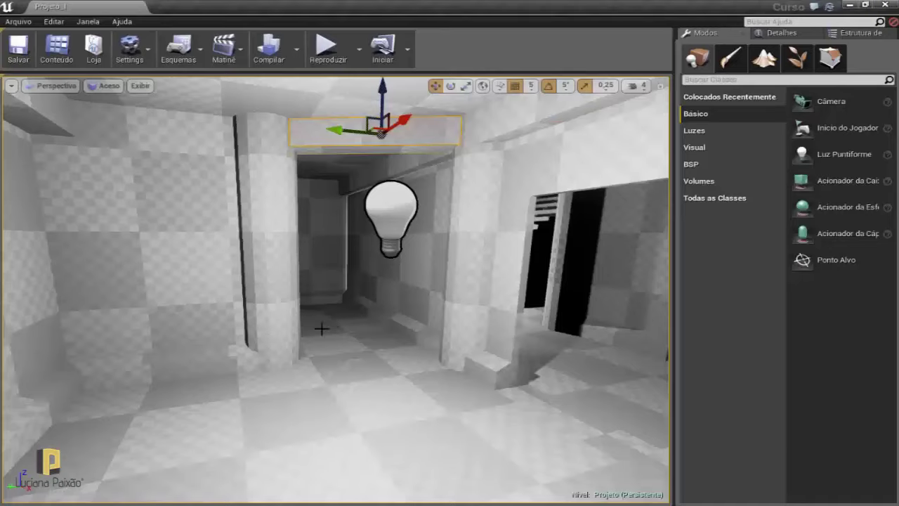
pyautogui.moveTo(322, 328); pyautogui.dragTo(330, 323, button='right')
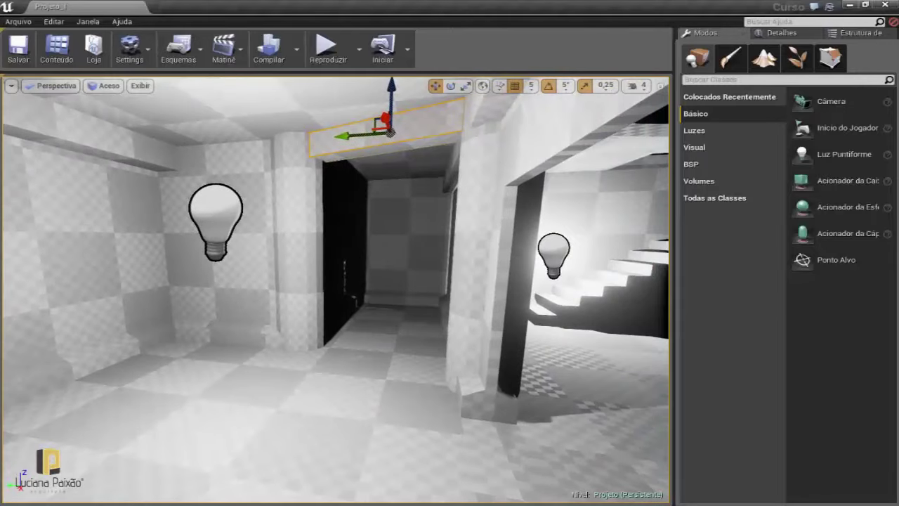
pyautogui.moveTo(649, 105); pyautogui.dragTo(649, 105, button='right')
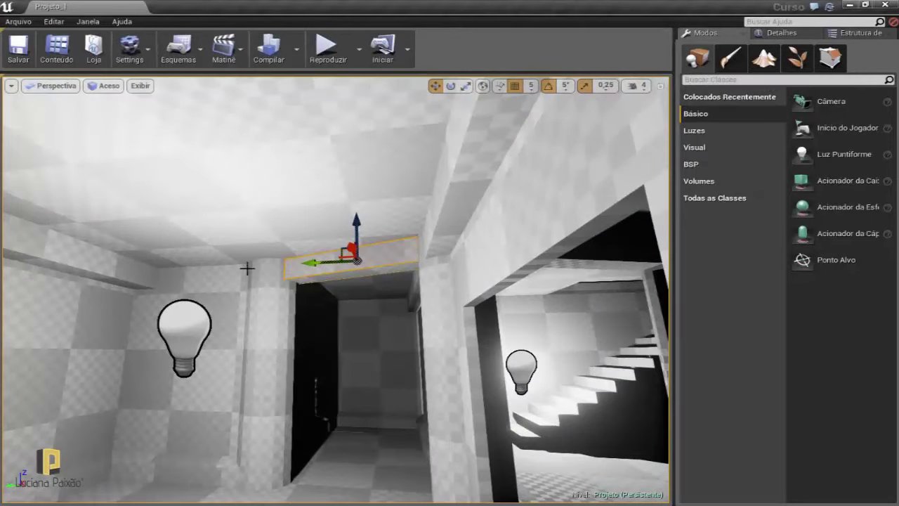
pyautogui.click(775, 32)
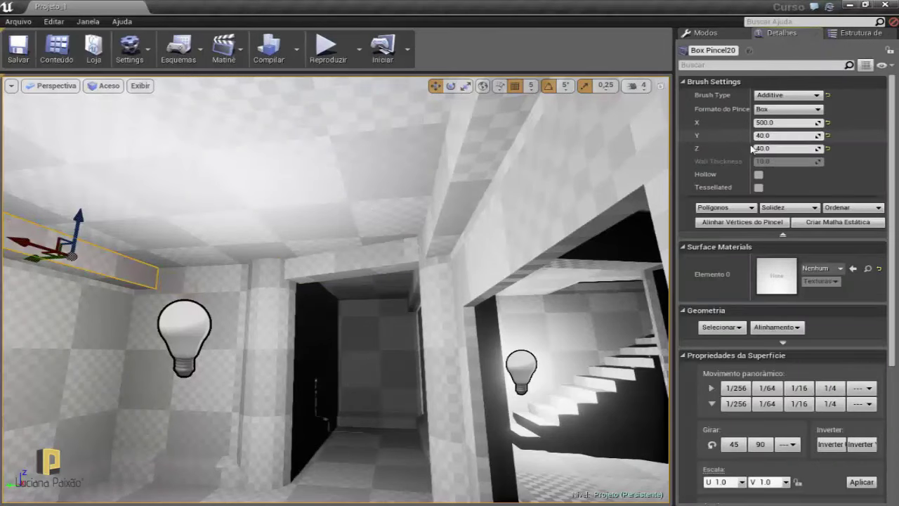
# Frame the selected beam brush, then fly through the room toward the corridor doorway.
pyautogui.press('f')
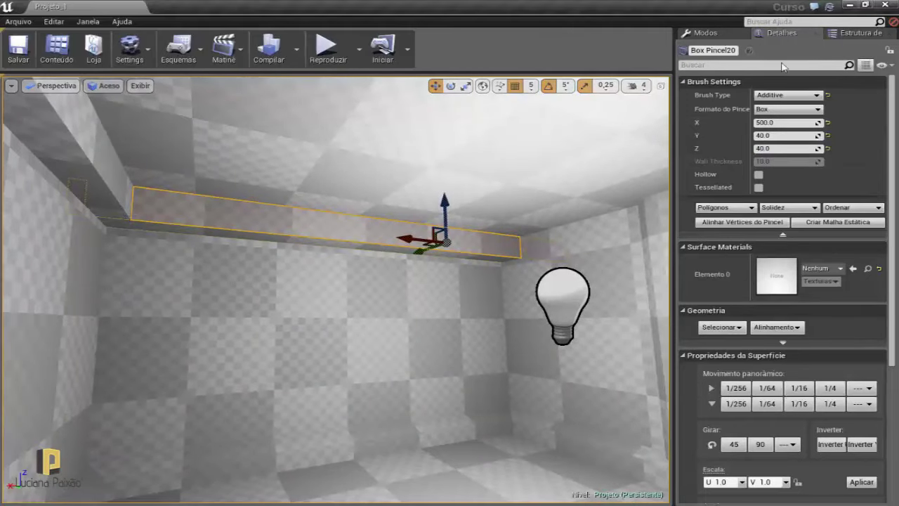
pyautogui.moveTo(326, 318)
pyautogui.mouseDown(button='right')
pyautogui.moveTo(302, 331)
pyautogui.moveTo(306, 272)
pyautogui.mouseUp(button='right')
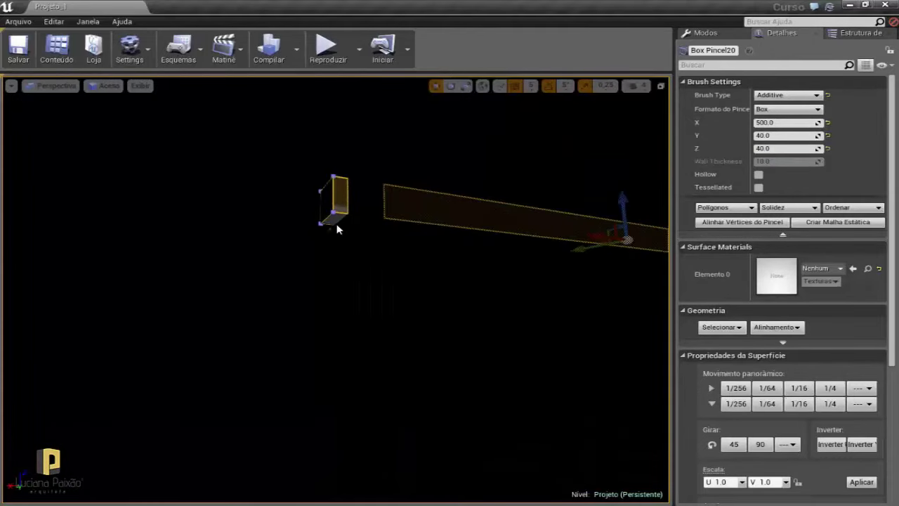
pyautogui.moveTo(337, 228)
pyautogui.mouseDown(button='right')
pyautogui.moveTo(330, 238)
pyautogui.moveTo(378, 200)
pyautogui.mouseUp(button='right')
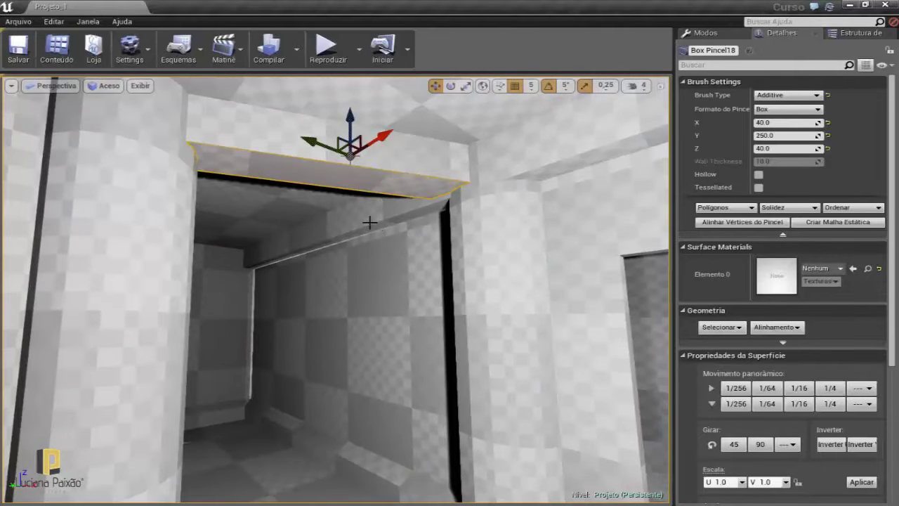
pyautogui.moveTo(505, 160)
pyautogui.mouseDown(button='right')
pyautogui.moveTo(492, 176)
pyautogui.moveTo(497, 236)
pyautogui.moveTo(435, 232)
pyautogui.moveTo(478, 232)
pyautogui.moveTo(474, 211)
pyautogui.mouseUp(button='right')
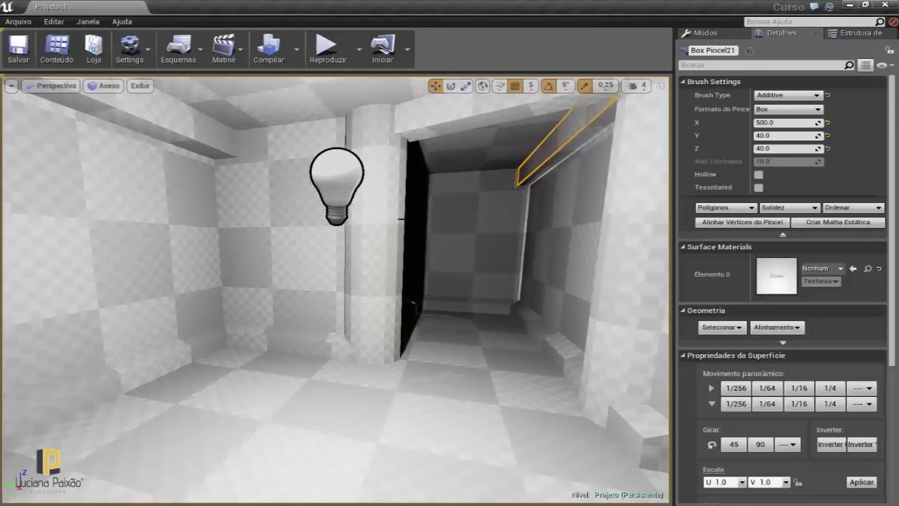
pyautogui.moveTo(264, 200)
pyautogui.mouseDown(button='right')
pyautogui.moveTo(231, 190)
pyautogui.moveTo(226, 198)
pyautogui.mouseUp(button='right')
pyautogui.moveTo(226, 232); pyautogui.dragTo(266, 278, button='right')
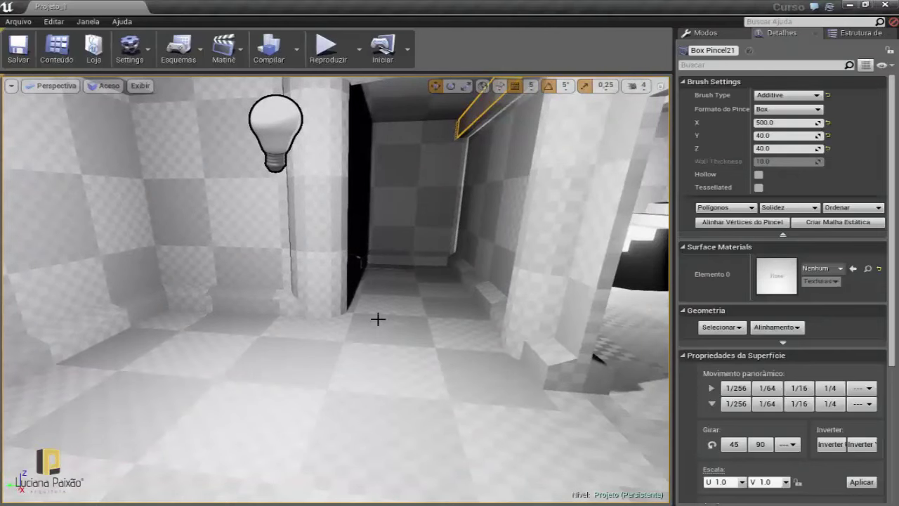
pyautogui.moveTo(266, 278); pyautogui.dragTo(238, 278, button='right')
# Check the left wall and floor brush sizes in Details, then deselect everything.
pyautogui.click(190, 253)
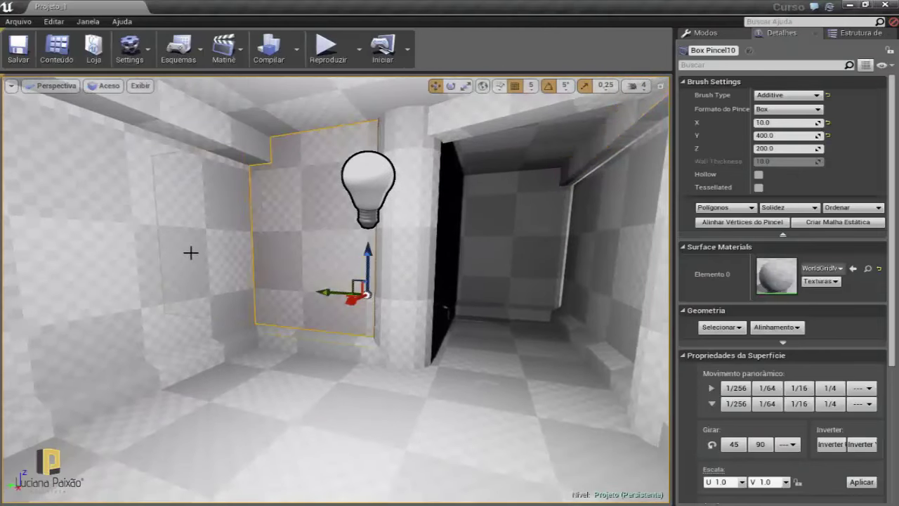
pyautogui.moveTo(408, 326)
pyautogui.mouseDown(button='right')
pyautogui.moveTo(402, 337)
pyautogui.moveTo(491, 329)
pyautogui.mouseUp(button='right')
pyautogui.click(392, 344)
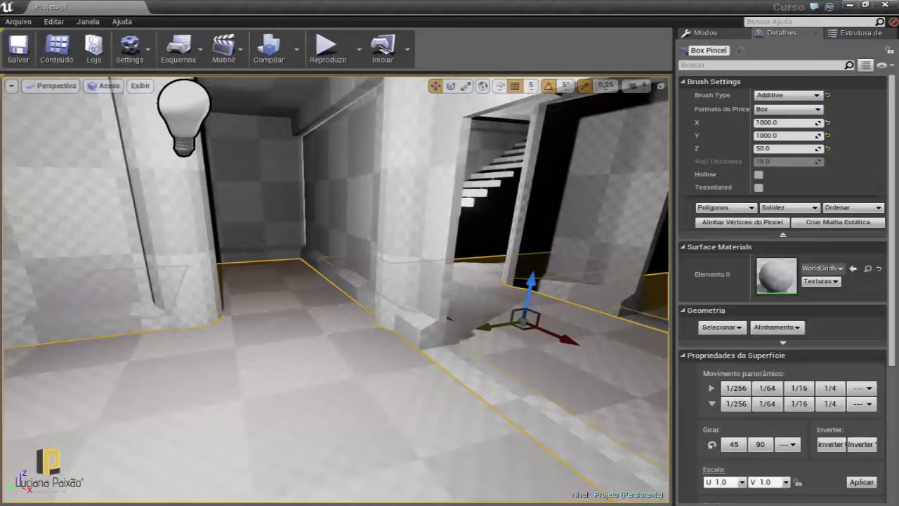
pyautogui.moveTo(492, 329)
pyautogui.mouseDown(button='right')
pyautogui.moveTo(285, 284)
pyautogui.moveTo(330, 285)
pyautogui.mouseUp(button='right')
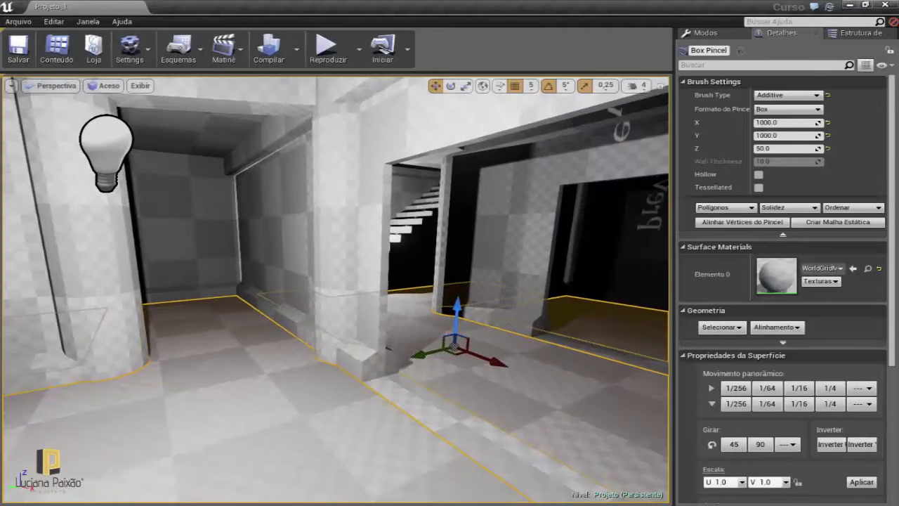
pyautogui.press('Escape')
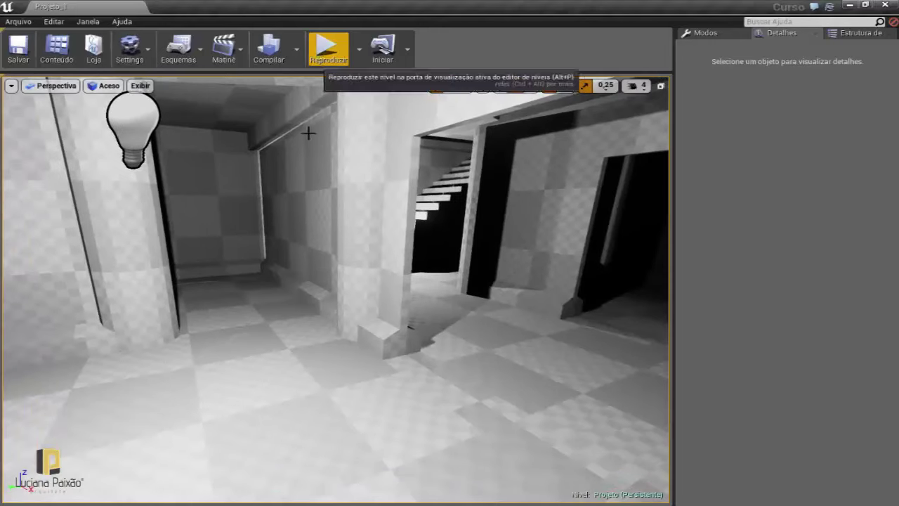
pyautogui.rightClick(212, 428)
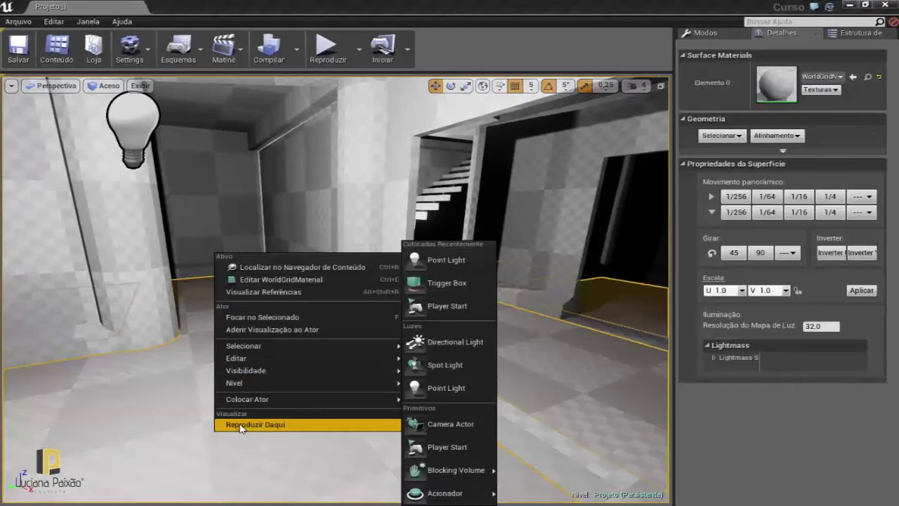
pyautogui.click(241, 425)
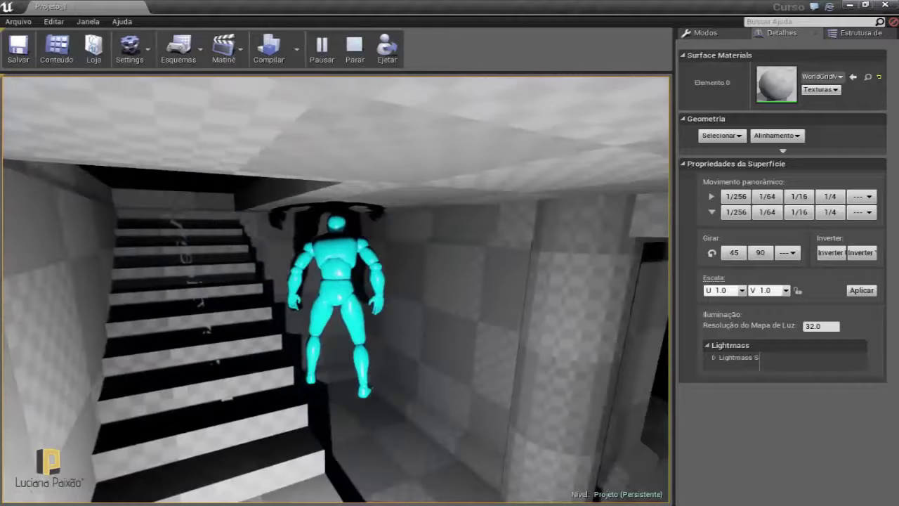
pyautogui.press('Escape')
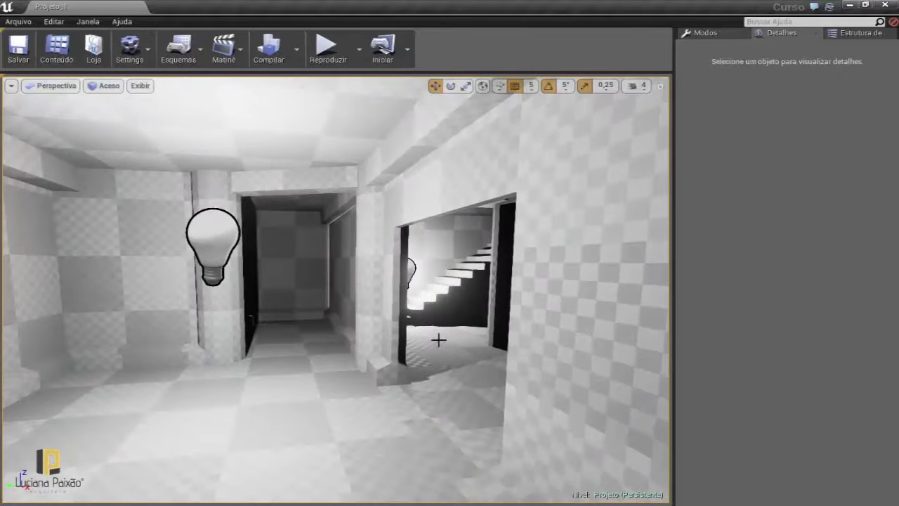
# Fly through the corridor to the stairs doorway and switch to Geometry mode.
pyautogui.moveTo(439, 340); pyautogui.dragTo(172, 260, button='right')
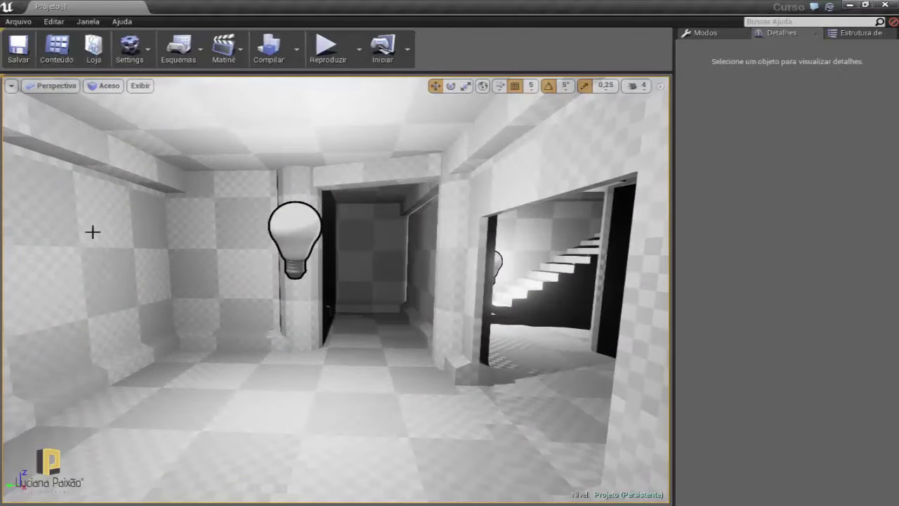
pyautogui.moveTo(93, 232); pyautogui.dragTo(195, 276, button='right')
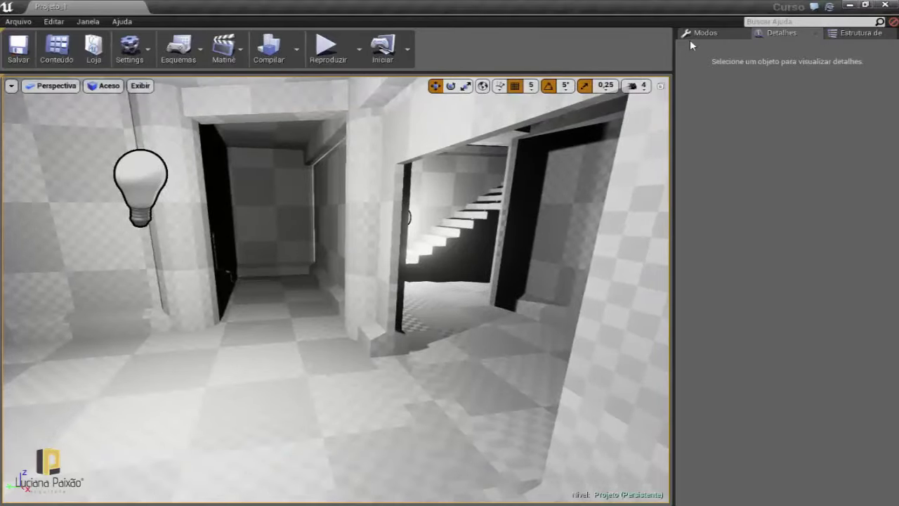
pyautogui.click(702, 33)
pyautogui.click(830, 58)
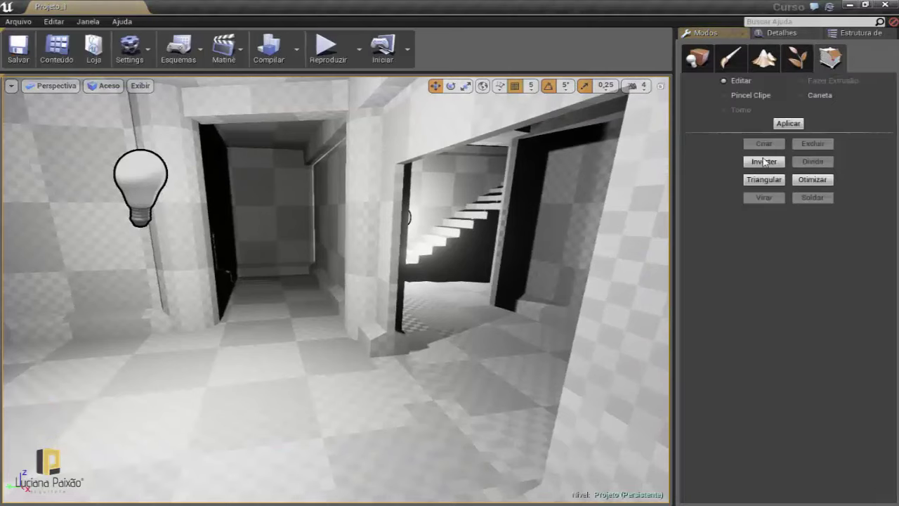
pyautogui.moveTo(380, 233); pyautogui.dragTo(1, 46)
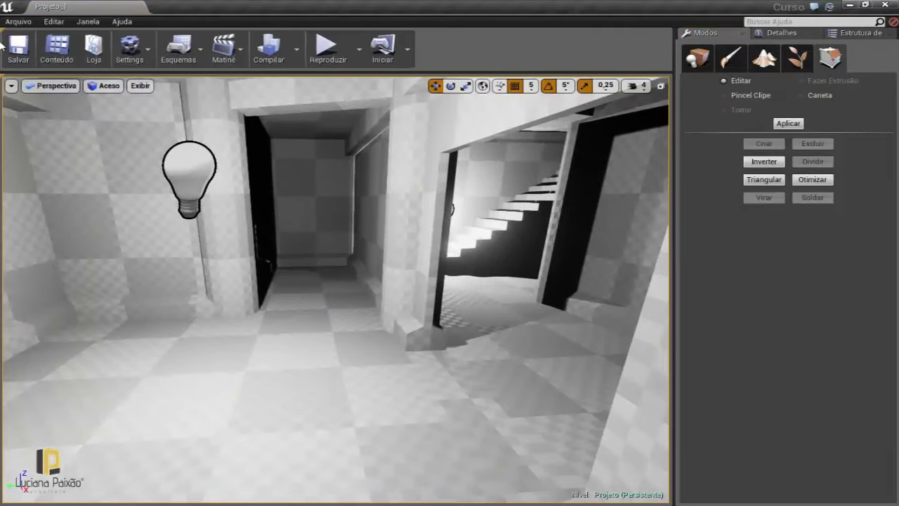
# Create a new untitled level from the Default template.
pyautogui.click(15, 22)
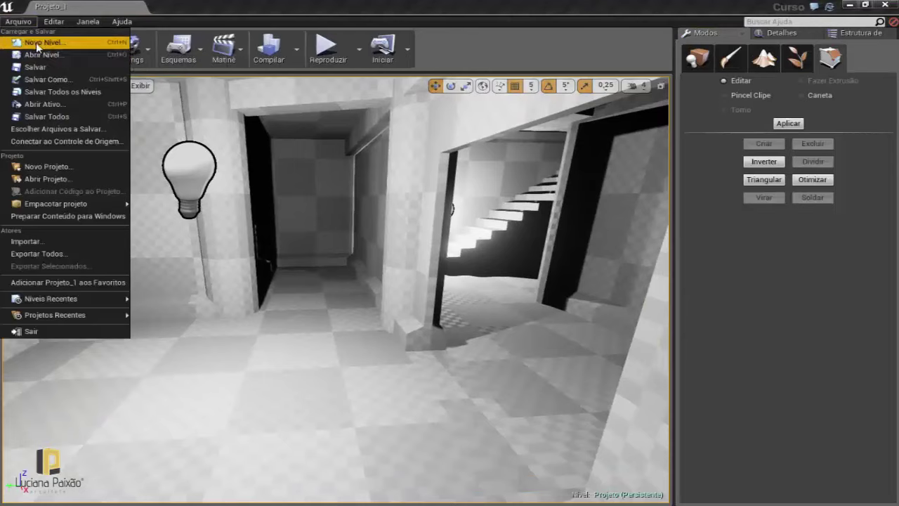
pyautogui.click(56, 48)
pyautogui.click(779, 431)
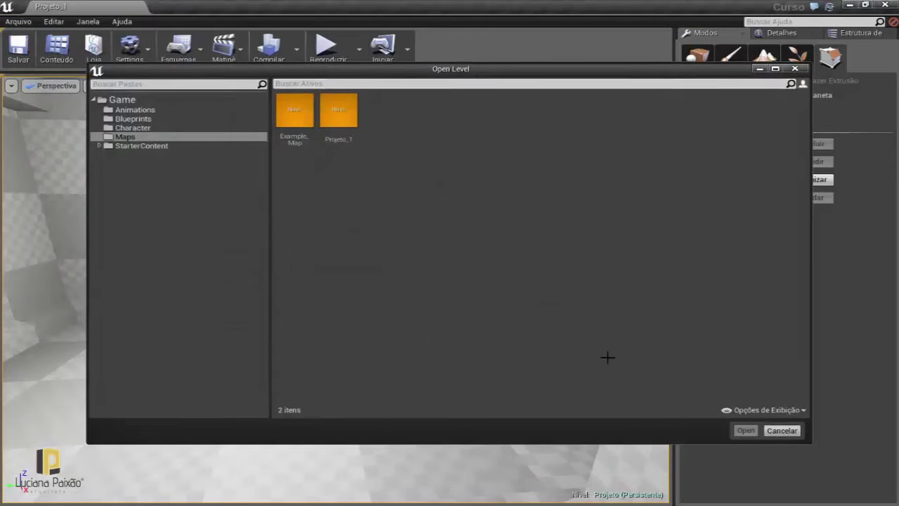
pyautogui.click(18, 21)
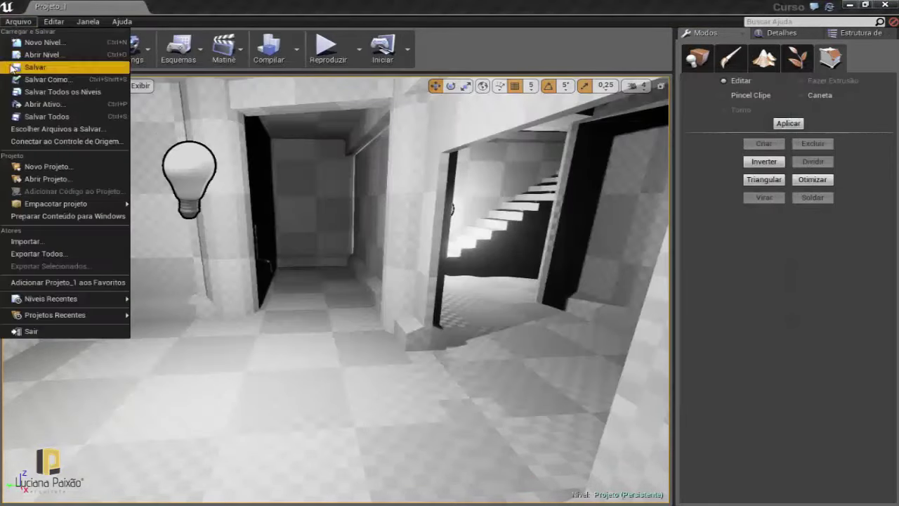
pyautogui.click(36, 43)
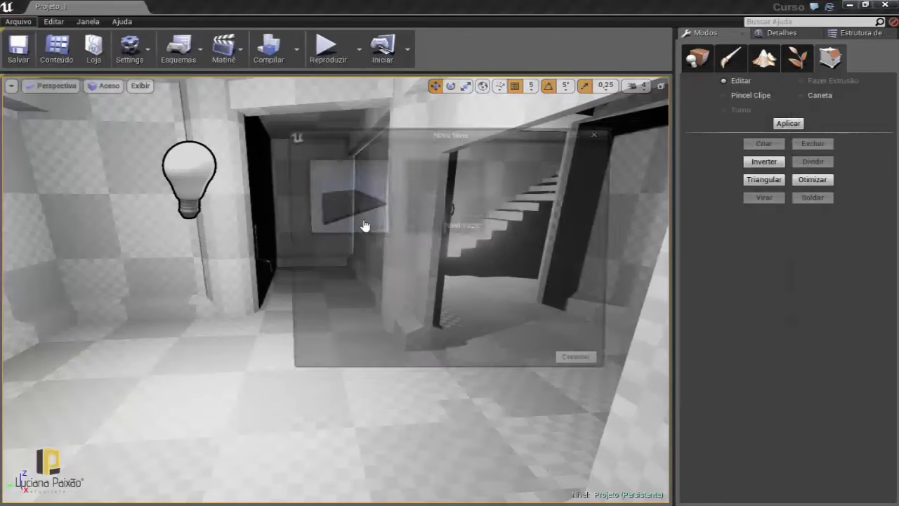
pyautogui.click(370, 215)
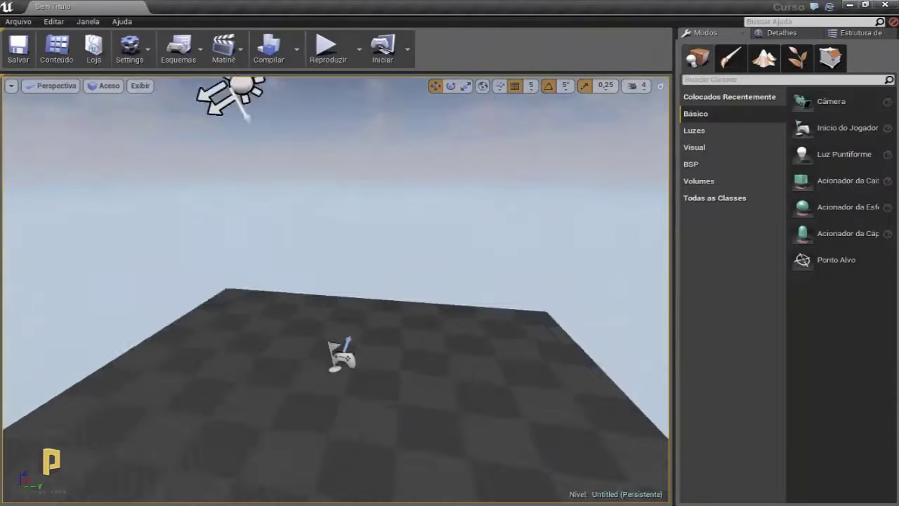
# Place a Box BSP brush in the level and raise it above the floor.
pyautogui.moveTo(380, 211); pyautogui.dragTo(417, 208)
pyautogui.click(830, 58)
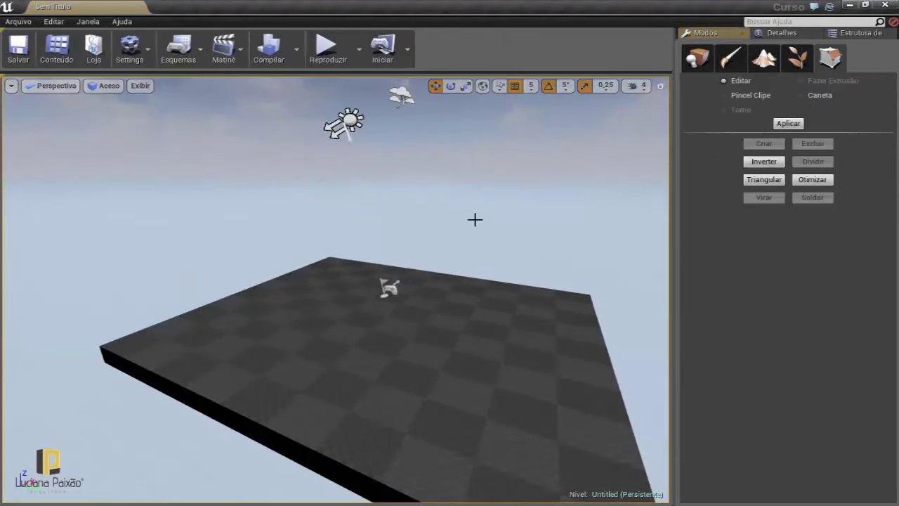
pyautogui.moveTo(337, 281); pyautogui.dragTo(351, 281)
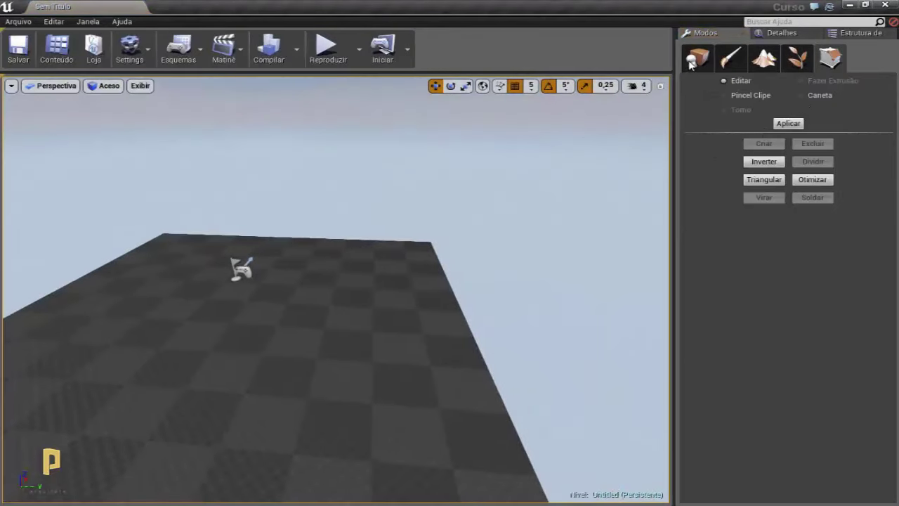
pyautogui.click(696, 60)
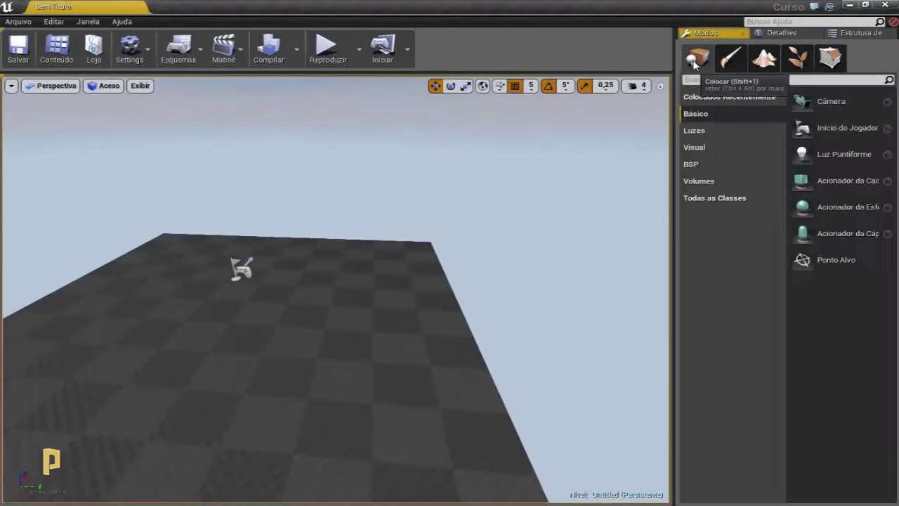
pyautogui.click(719, 165)
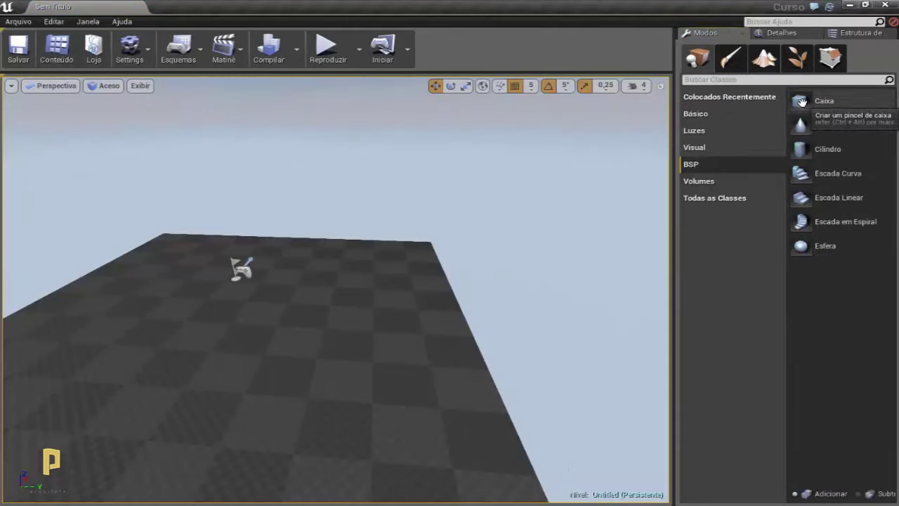
pyautogui.moveTo(802, 101); pyautogui.dragTo(256, 312)
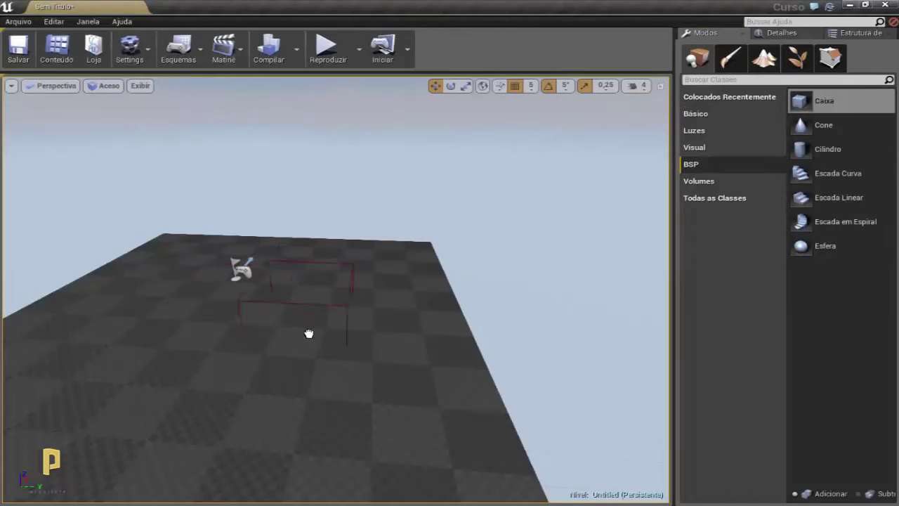
pyautogui.moveTo(308, 333); pyautogui.dragTo(308, 333)
pyautogui.scroll(-3, 352, 229)
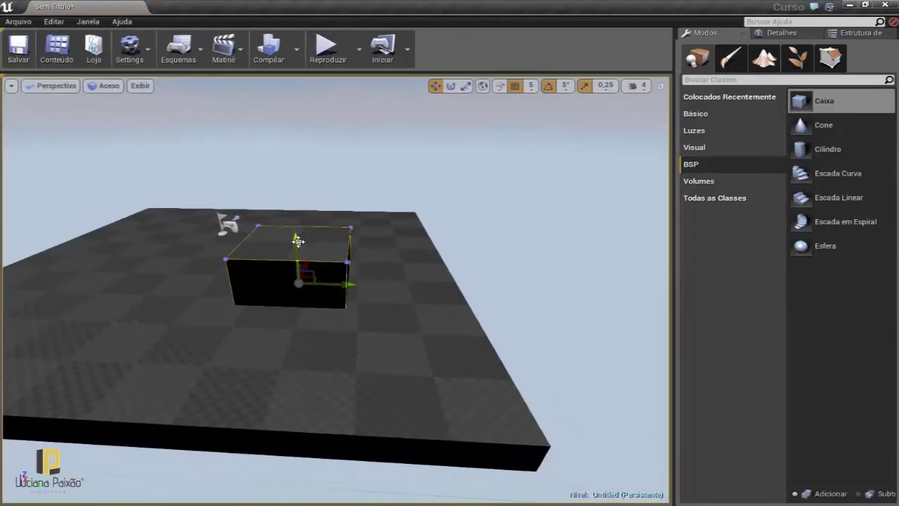
pyautogui.moveTo(282, 164); pyautogui.dragTo(282, 139)
# Delete the floor and show the 200 × 200 × 200 box brush's settings.
pyautogui.scroll(-2, 337, 281)
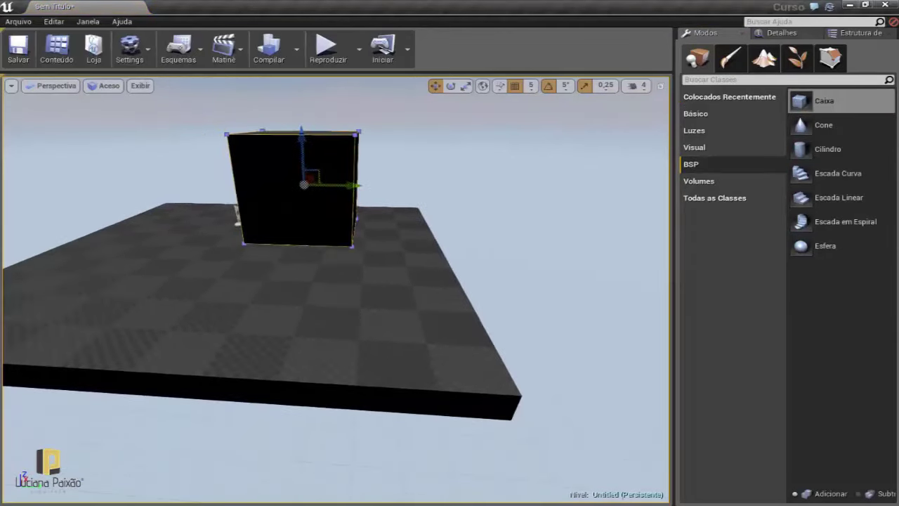
pyautogui.click(395, 276)
pyautogui.press('Delete')
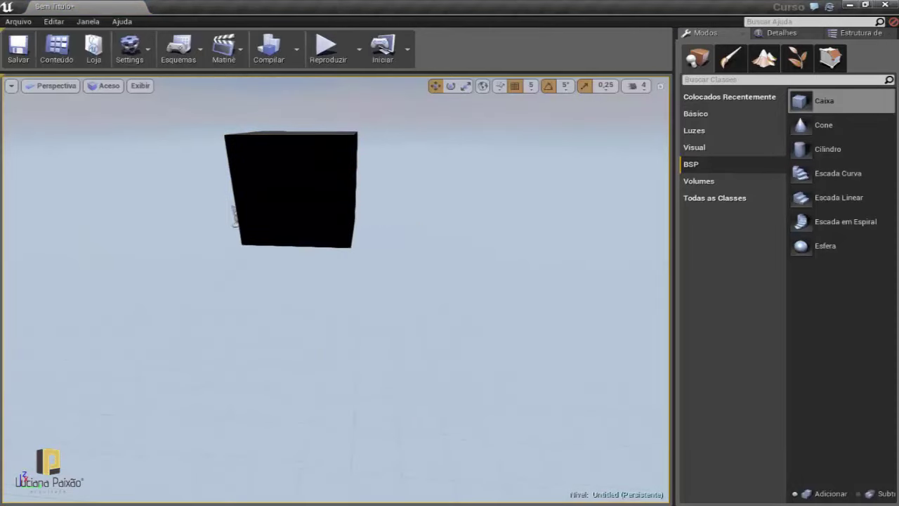
pyautogui.moveTo(337, 281)
pyautogui.mouseDown()
pyautogui.moveTo(281, 210)
pyautogui.moveTo(309, 239)
pyautogui.mouseUp()
pyautogui.click(344, 232)
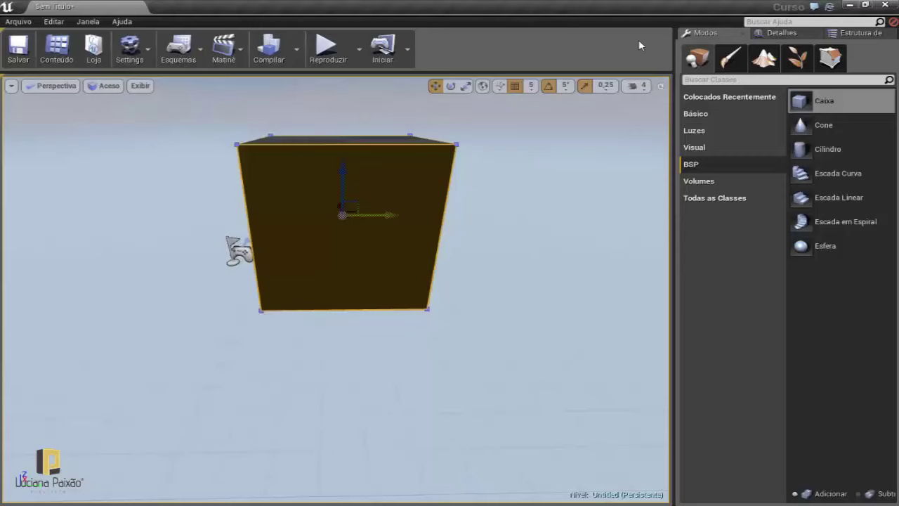
pyautogui.click(771, 35)
# Make the box brush Hollow, look inside, then untick Hollow to make it solid.
pyautogui.click(759, 174)
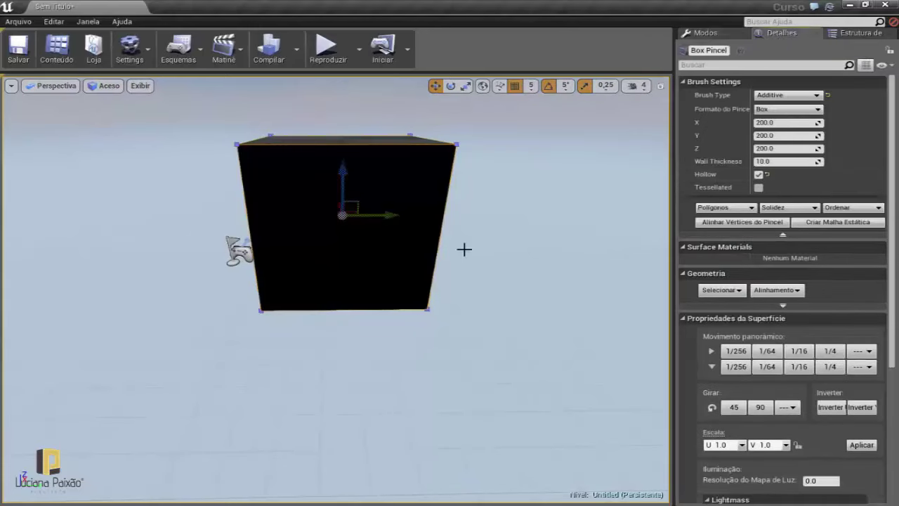
pyautogui.moveTo(463, 248)
pyautogui.mouseDown()
pyautogui.moveTo(463, 175)
pyautogui.moveTo(464, 281)
pyautogui.mouseUp()
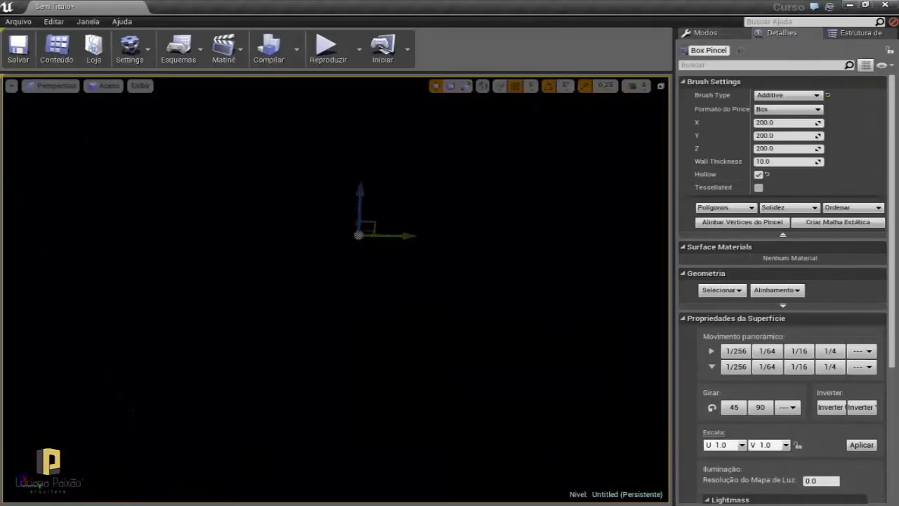
pyautogui.click(759, 174)
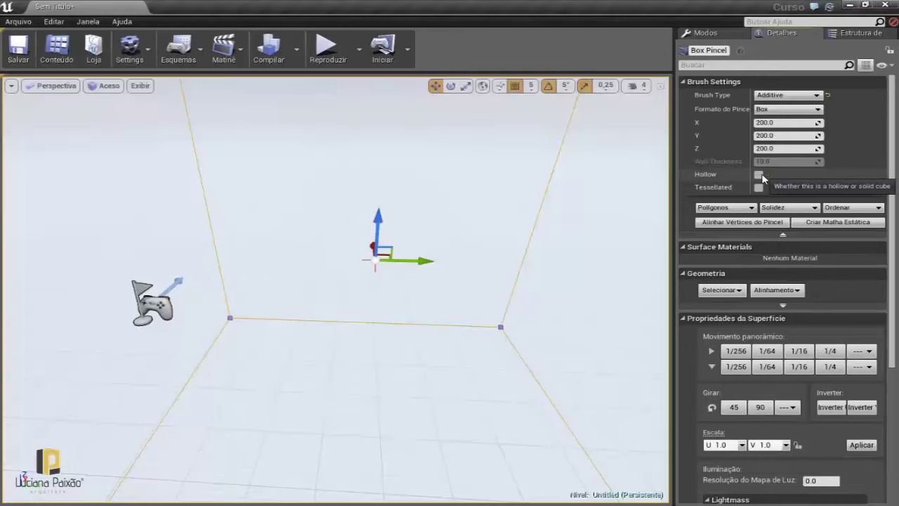
pyautogui.click(759, 175)
pyautogui.moveTo(464, 281); pyautogui.dragTo(464, 421)
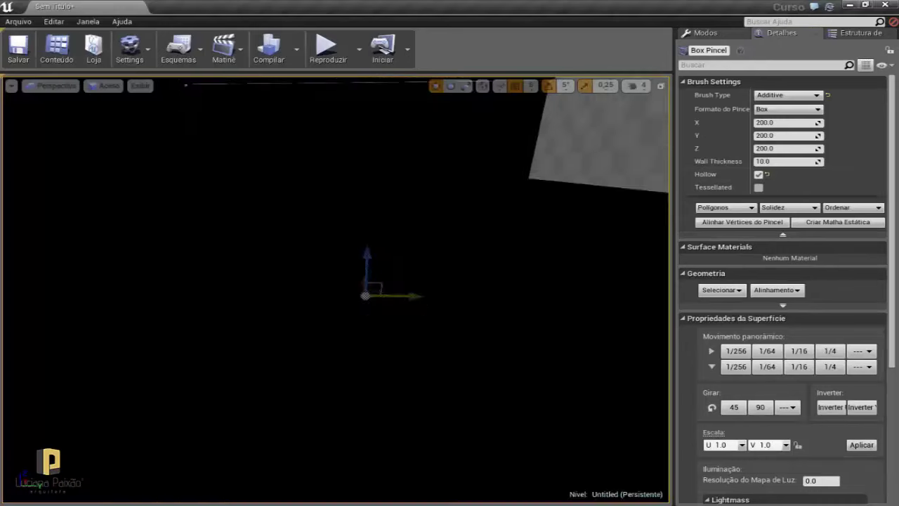
pyautogui.click(759, 174)
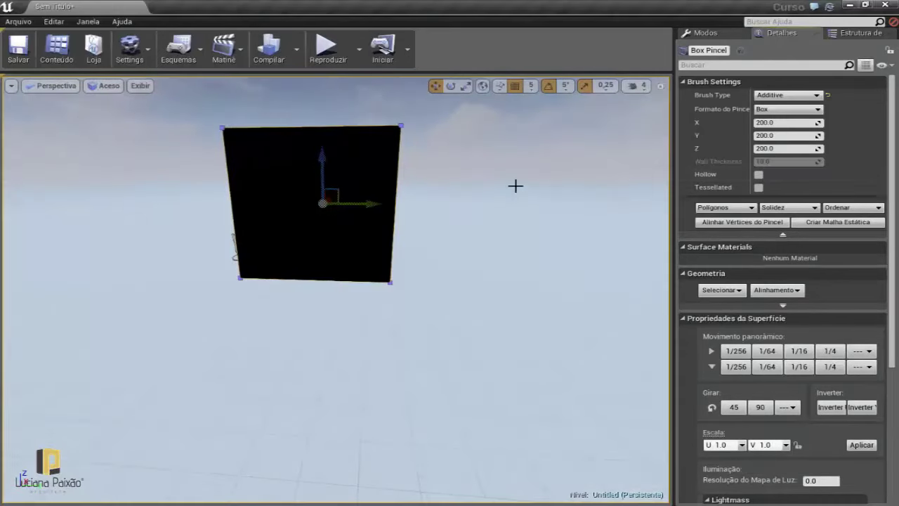
# Orbit and dolly the view around the solid 200 × 200 × 200 cube.
pyautogui.moveTo(484, 199); pyautogui.dragTo(477, 119)
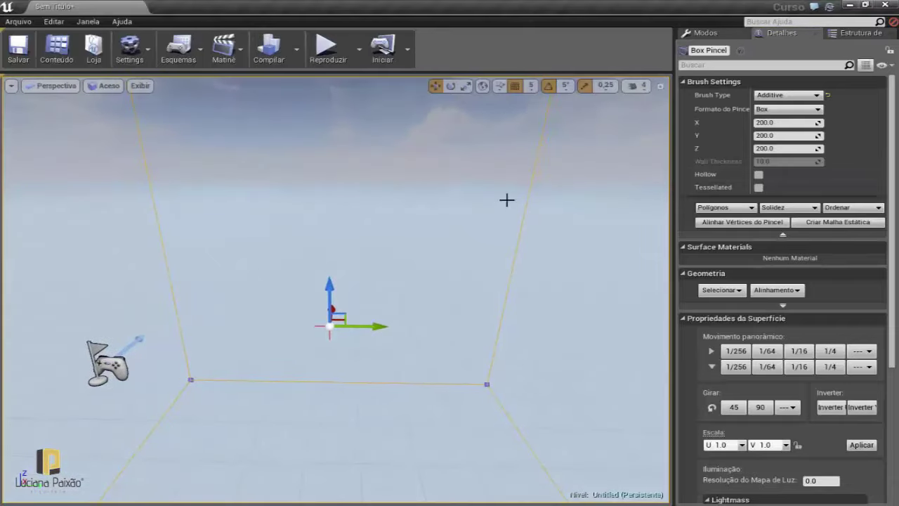
pyautogui.moveTo(507, 200)
pyautogui.mouseDown()
pyautogui.moveTo(285, 211)
pyautogui.moveTo(231, 174)
pyautogui.mouseUp()
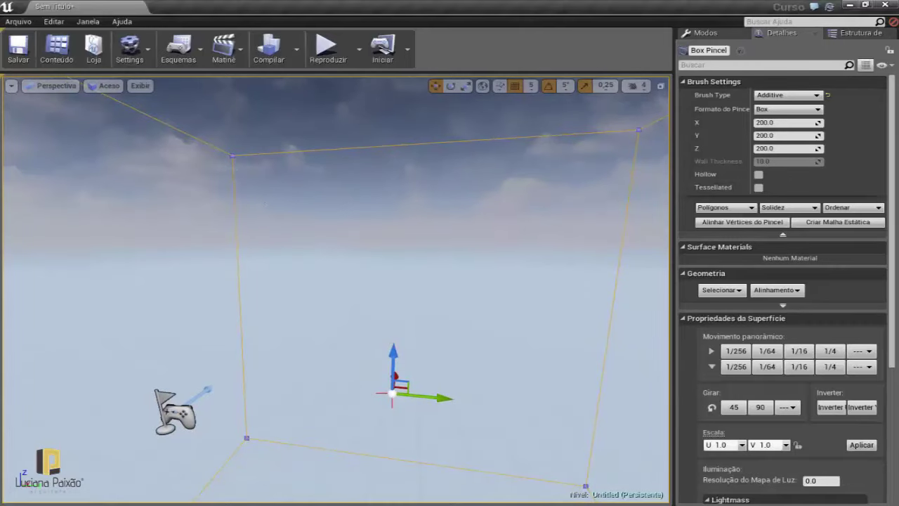
pyautogui.moveTo(337, 281); pyautogui.dragTo(337, 330, button='right')
pyautogui.moveTo(340, 173); pyautogui.dragTo(344, 232)
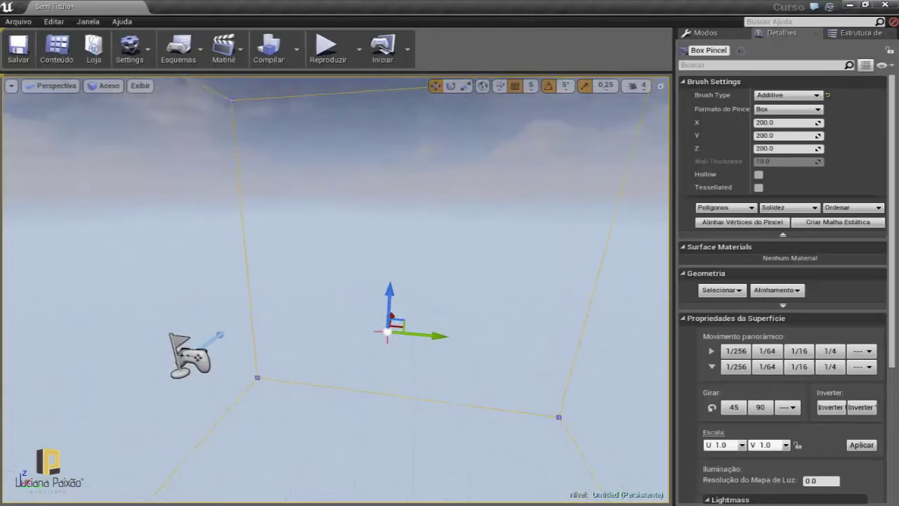
pyautogui.moveTo(337, 281); pyautogui.dragTo(330, 295, button='right')
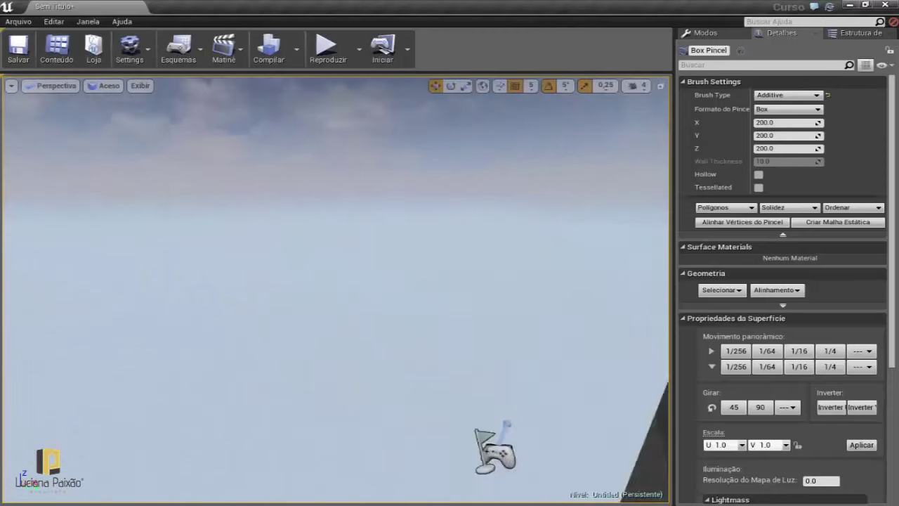
pyautogui.moveTo(337, 281); pyautogui.dragTo(331, 259)
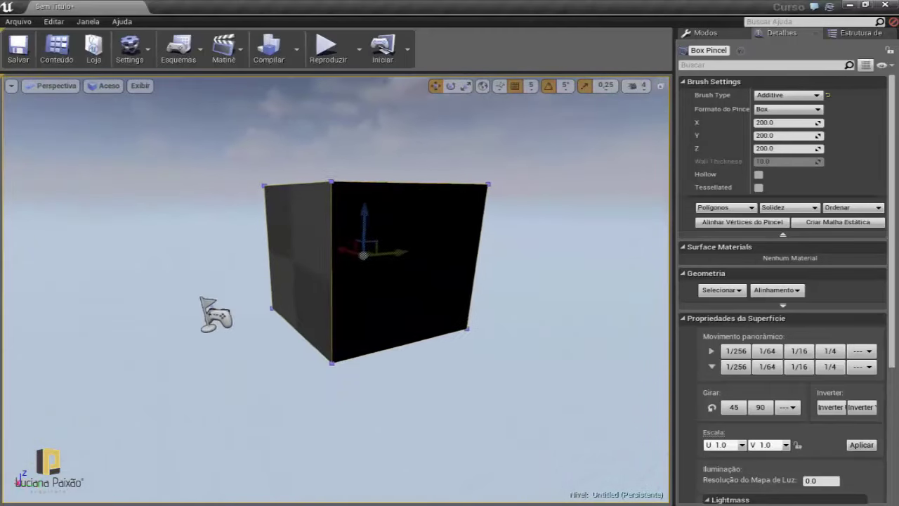
pyautogui.click(722, 35)
# In Geometry mode, select the box brush and its front face, then orbit the cube.
pyautogui.click(829, 57)
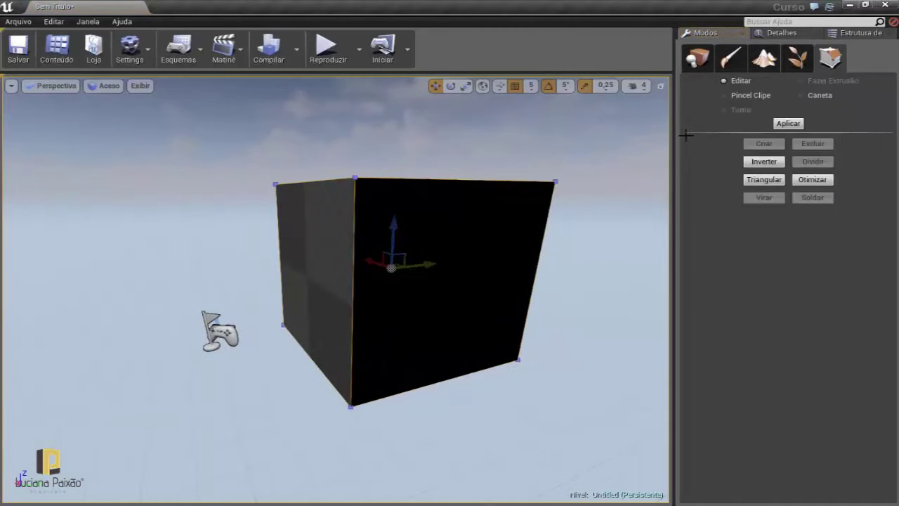
pyautogui.click(525, 257)
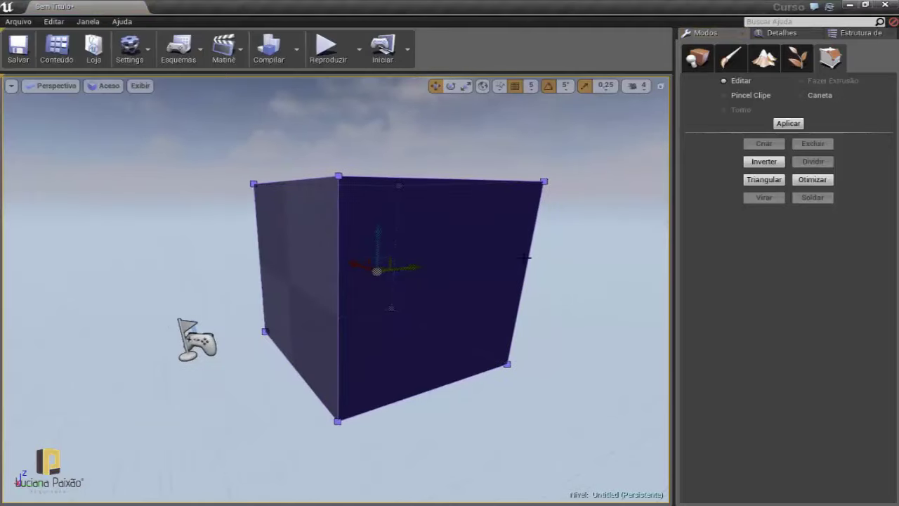
pyautogui.click(436, 234)
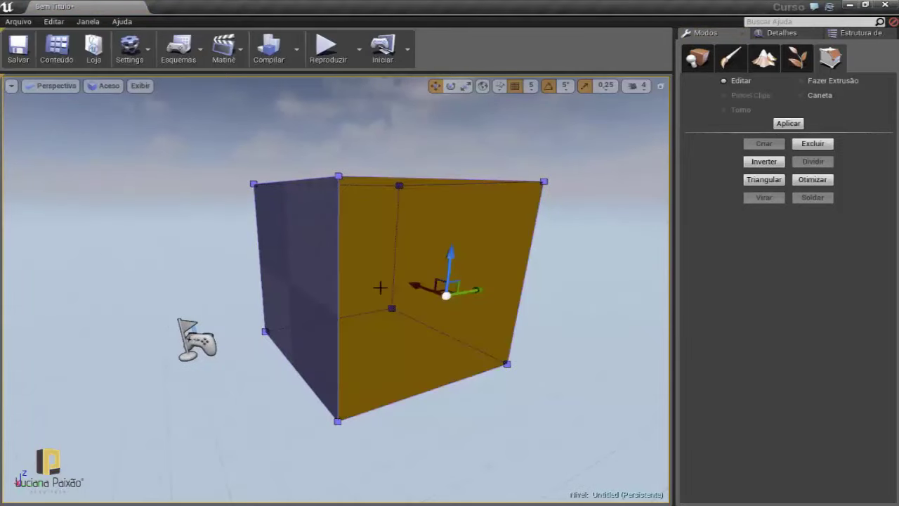
pyautogui.moveTo(435, 281); pyautogui.dragTo(435, 210, button='right')
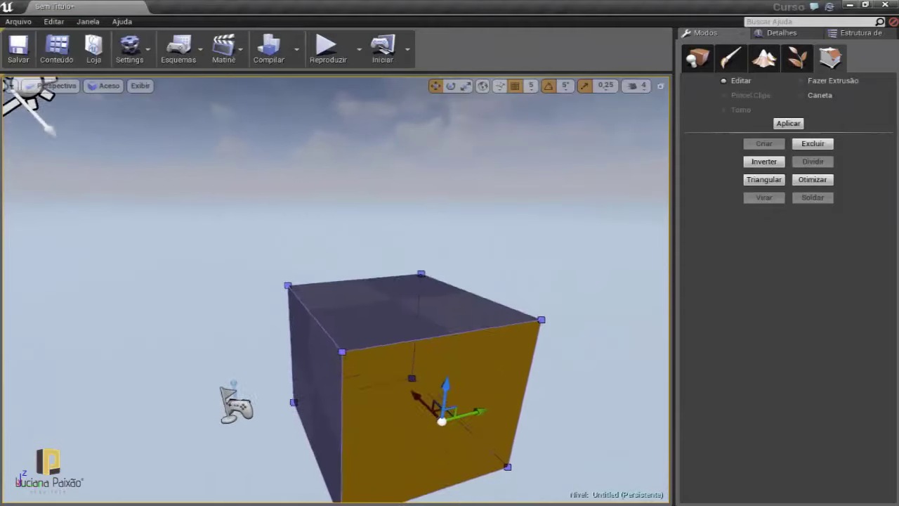
pyautogui.moveTo(371, 90); pyautogui.dragTo(243, 88)
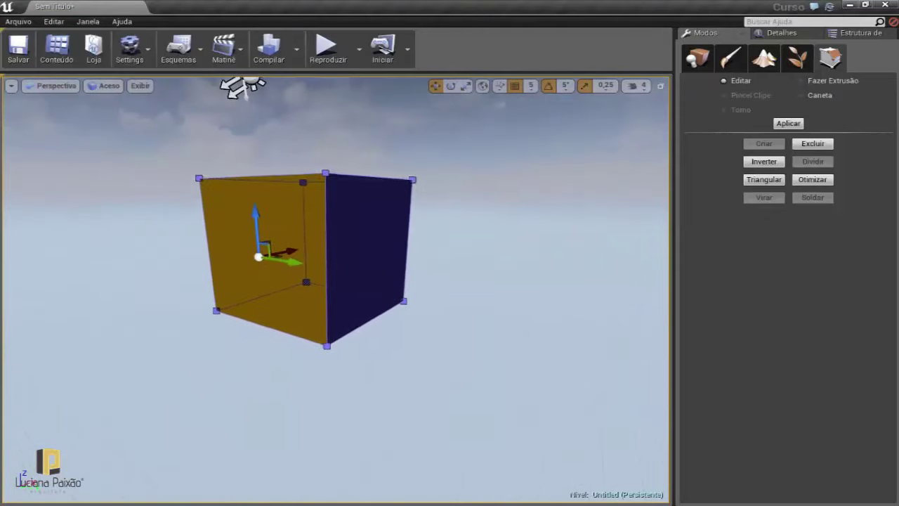
pyautogui.moveTo(336, 280); pyautogui.dragTo(351, 302)
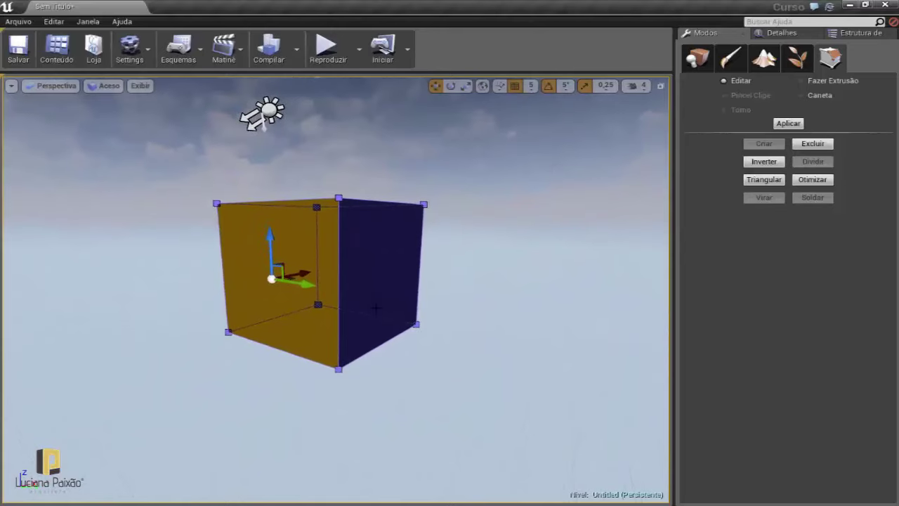
pyautogui.moveTo(376, 307); pyautogui.dragTo(421, 288)
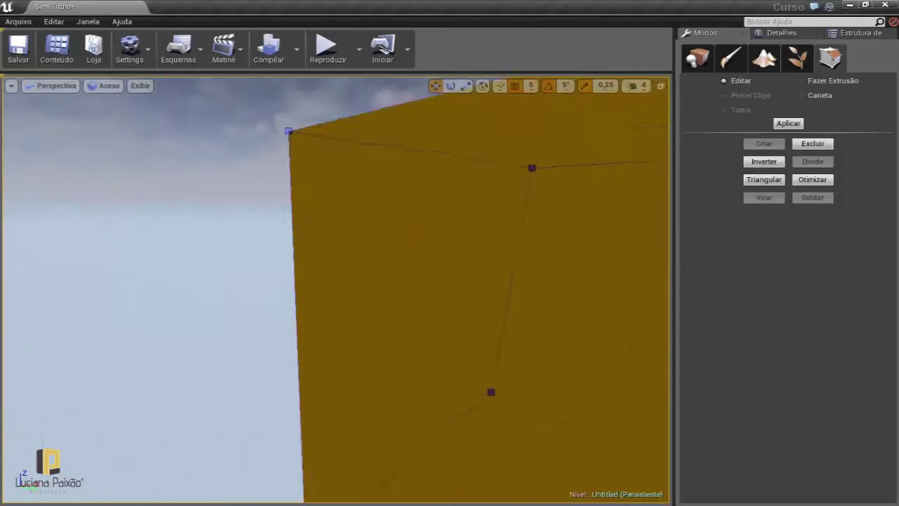
pyautogui.moveTo(401, 318)
pyautogui.mouseDown()
pyautogui.moveTo(342, 282)
pyautogui.moveTo(517, 280)
pyautogui.moveTo(544, 215)
pyautogui.mouseUp()
# Reselect the box brush and bring the view close above the cube's top.
pyautogui.click(547, 303)
pyautogui.click(554, 255)
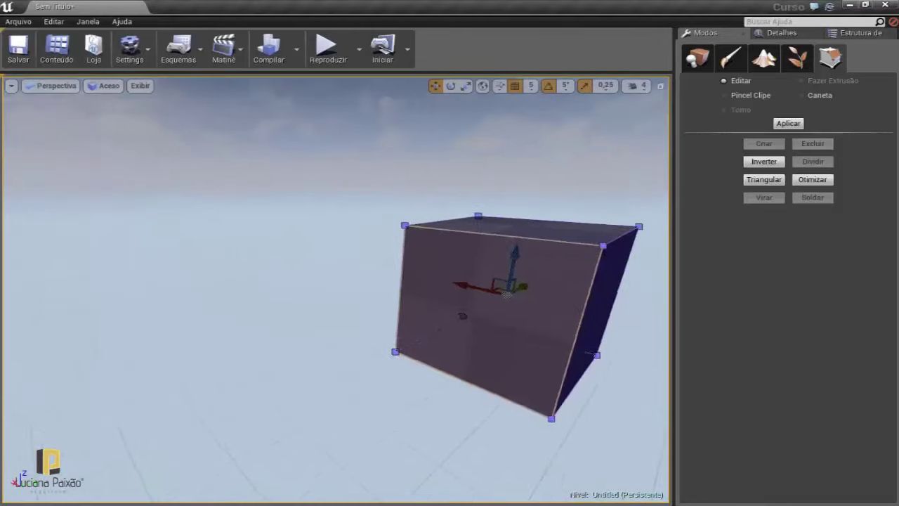
pyautogui.moveTo(554, 255); pyautogui.dragTo(583, 280)
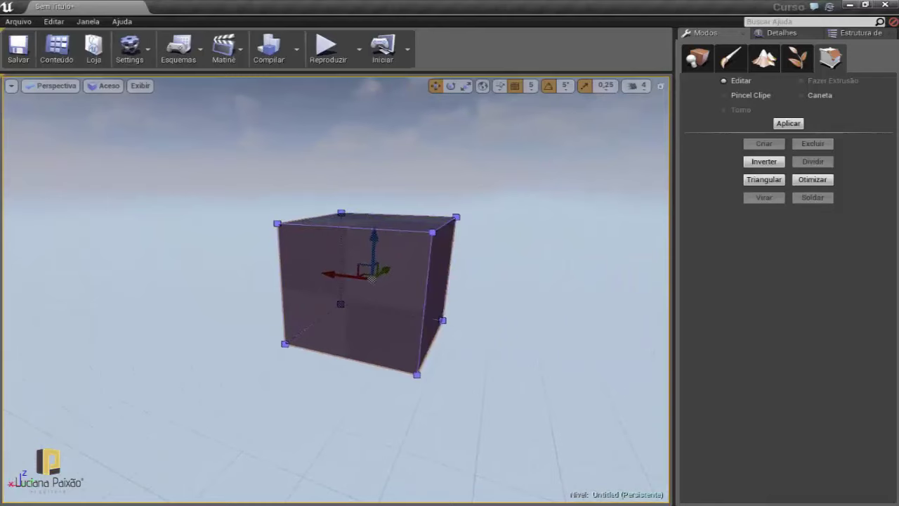
pyautogui.moveTo(583, 281); pyautogui.dragTo(583, 295)
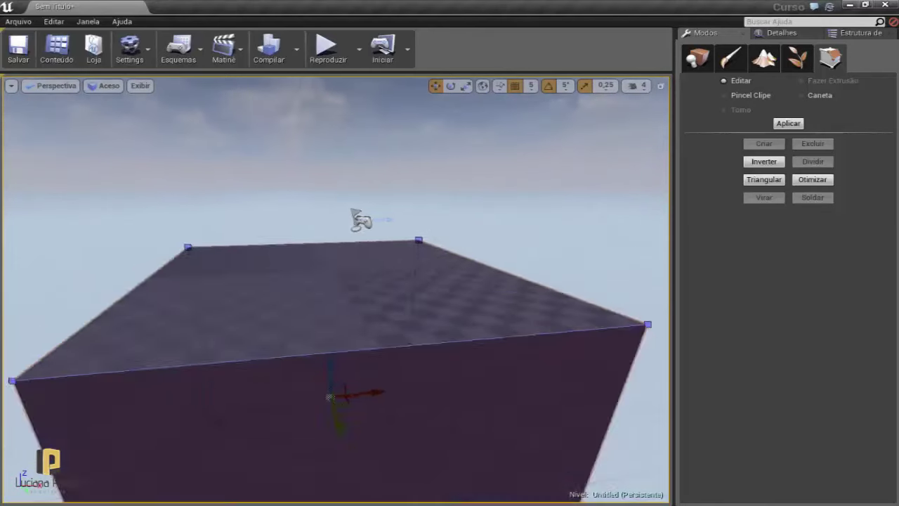
# Invert the box brush into a room shell and inspect its inner walls and floor.
pyautogui.click(760, 164)
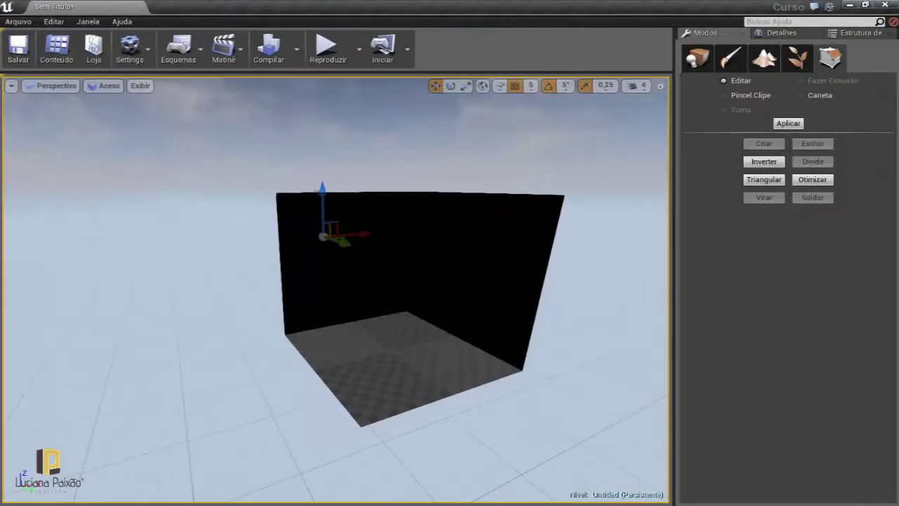
pyautogui.click(340, 246)
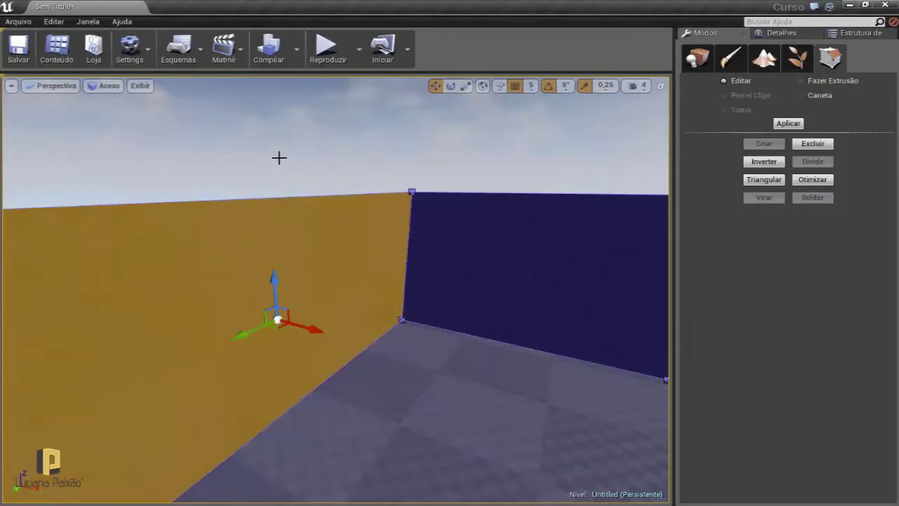
pyautogui.click(368, 175)
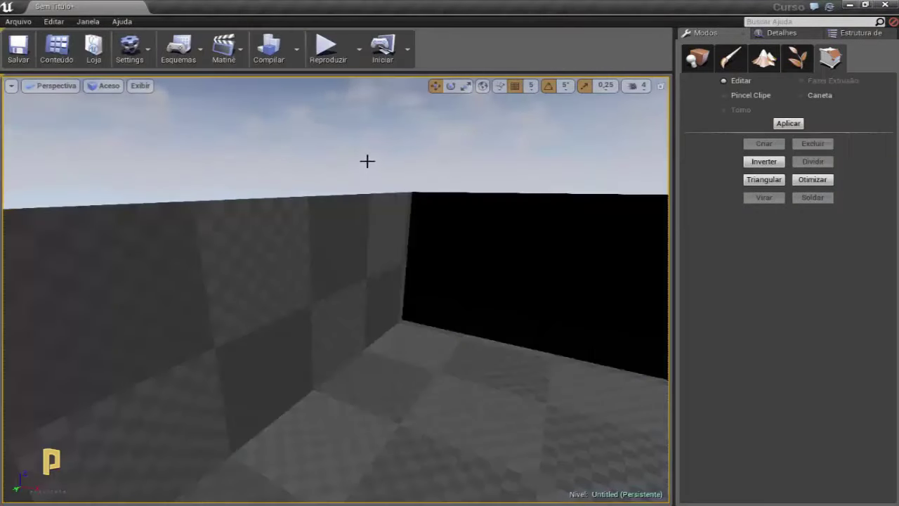
pyautogui.moveTo(367, 161); pyautogui.dragTo(367, 231)
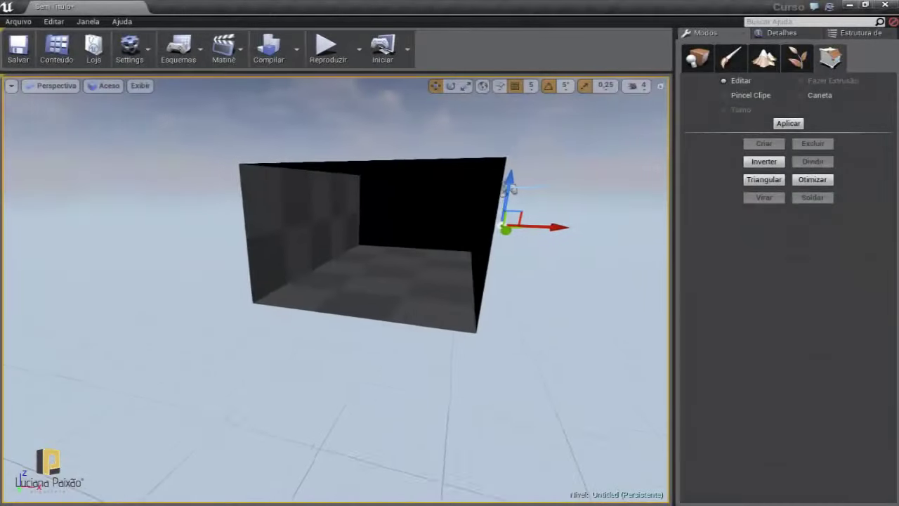
pyautogui.moveTo(480, 191)
pyautogui.mouseDown()
pyautogui.moveTo(484, 140)
pyautogui.moveTo(421, 211)
pyautogui.moveTo(491, 211)
pyautogui.moveTo(241, 283)
pyautogui.mouseUp()
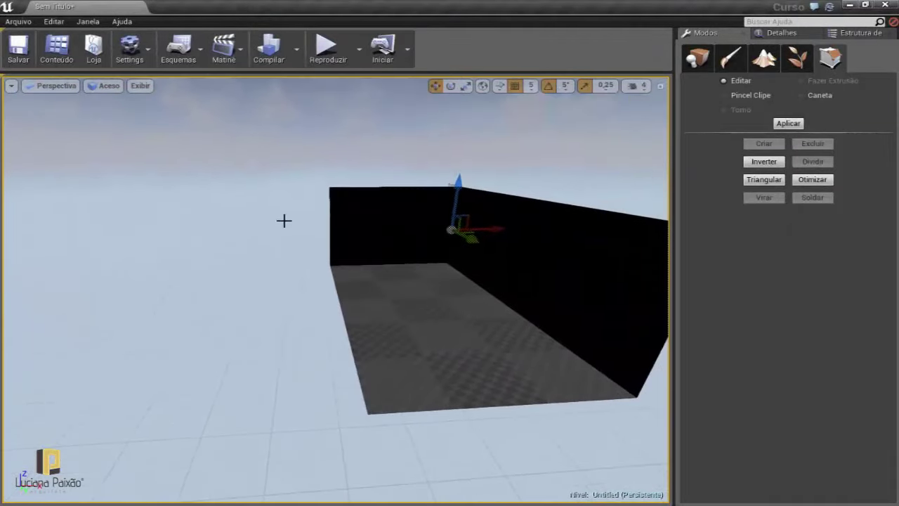
pyautogui.click(342, 225)
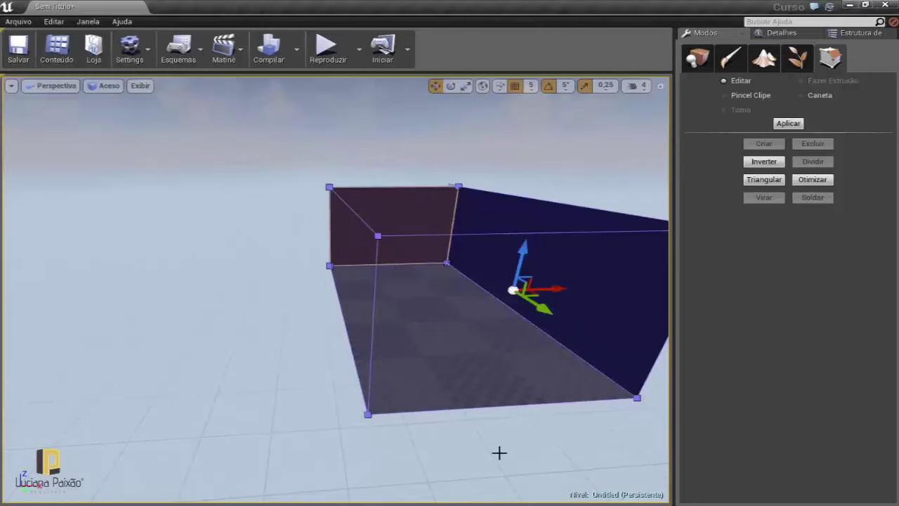
pyautogui.moveTo(374, 333); pyautogui.dragTo(373, 266)
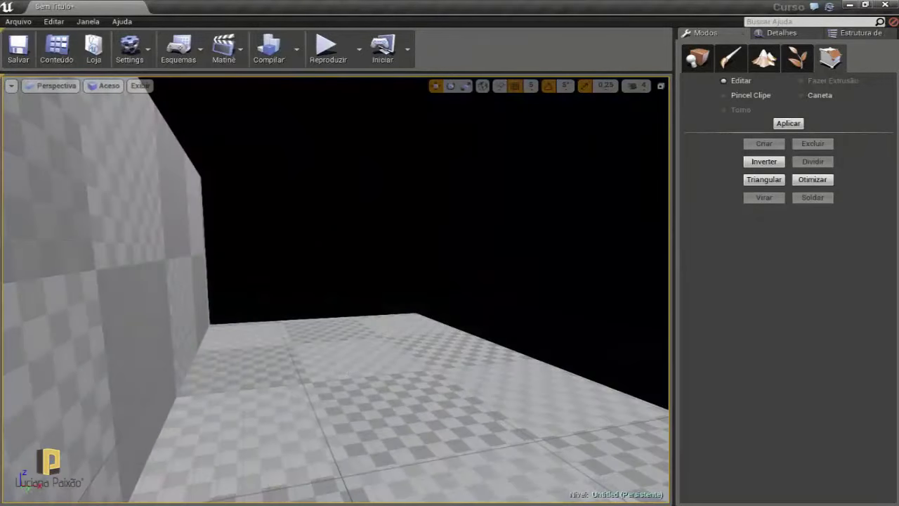
pyautogui.click(337, 347)
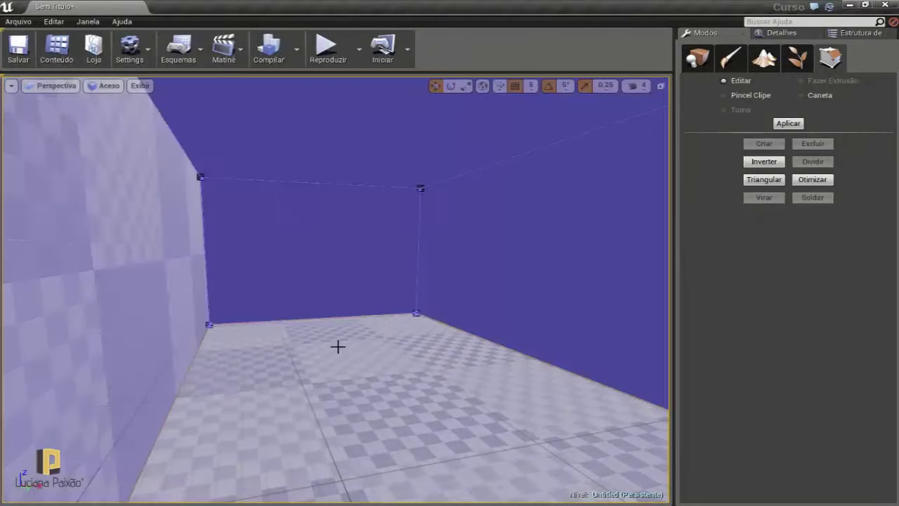
pyautogui.moveTo(323, 311)
pyautogui.mouseDown()
pyautogui.moveTo(253, 311)
pyautogui.moveTo(211, 337)
pyautogui.moveTo(295, 330)
pyautogui.moveTo(295, 379)
pyautogui.mouseUp()
pyautogui.press('Escape')
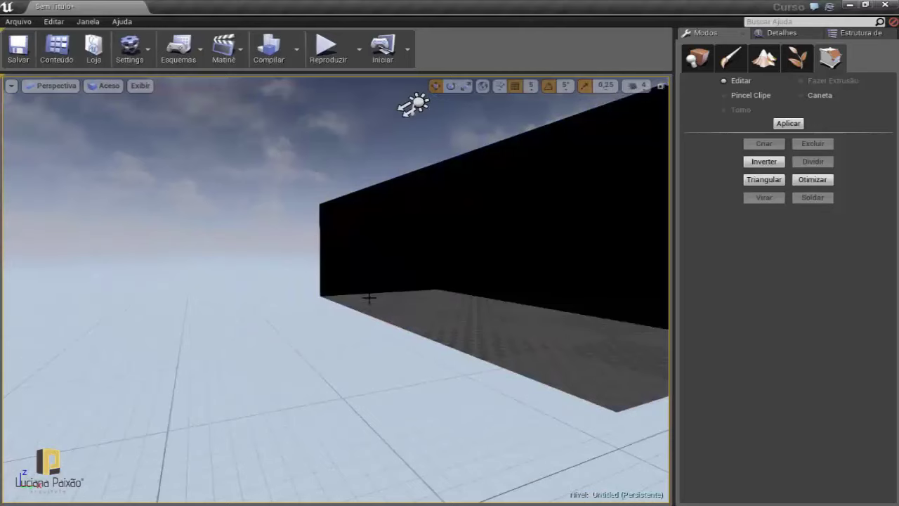
pyautogui.moveTo(369, 298); pyautogui.dragTo(460, 270)
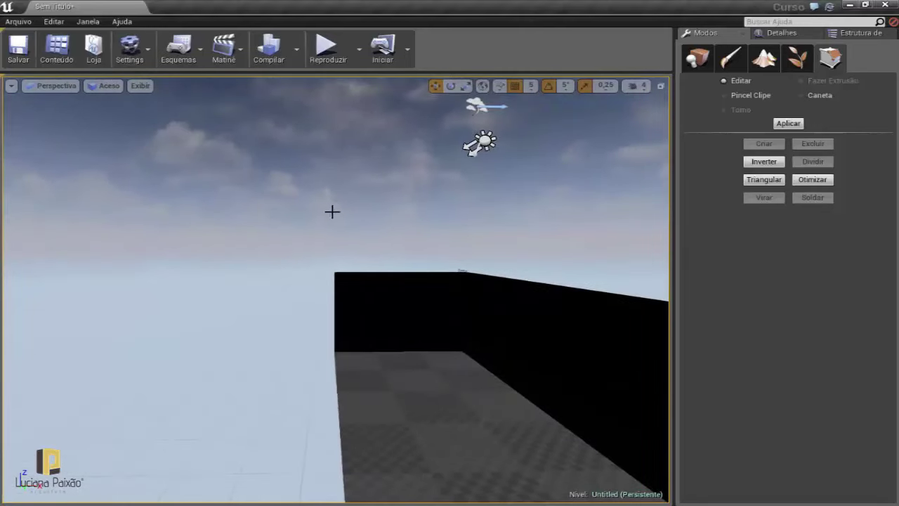
pyautogui.moveTo(333, 211); pyautogui.dragTo(348, 267)
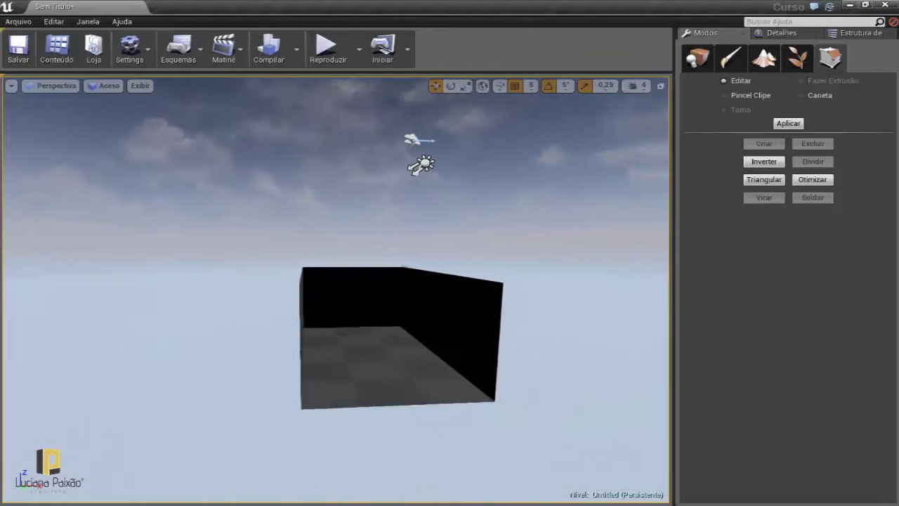
pyautogui.moveTo(317, 204); pyautogui.dragTo(302, 184)
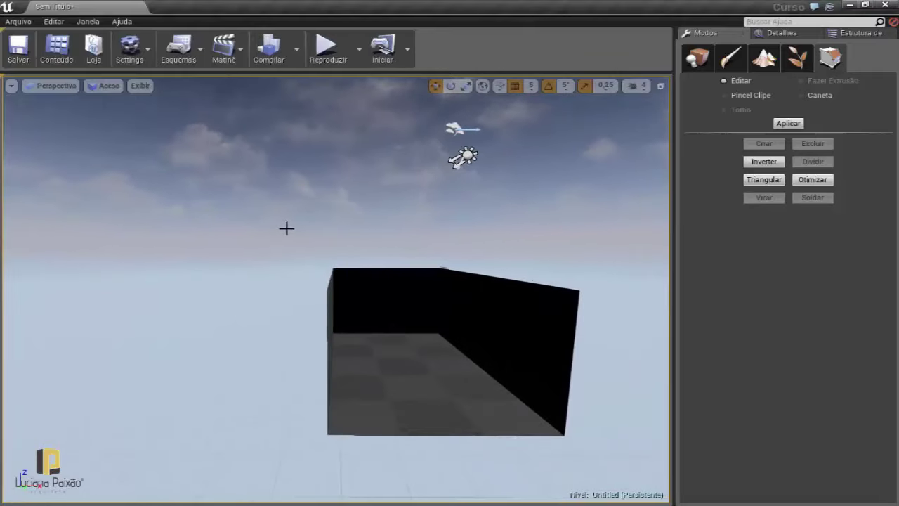
pyautogui.moveTo(264, 240)
pyautogui.mouseDown()
pyautogui.moveTo(250, 253)
pyautogui.moveTo(262, 221)
pyautogui.mouseUp()
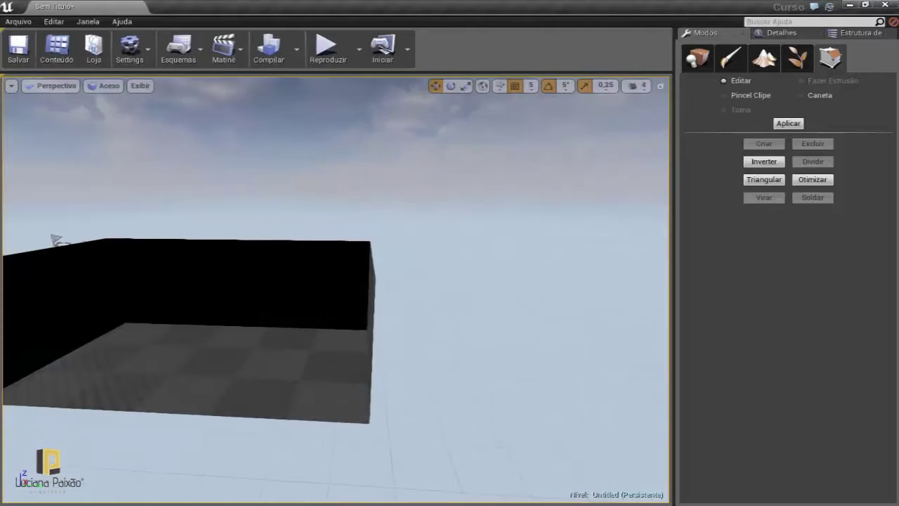
pyautogui.moveTo(365, 219); pyautogui.dragTo(341, 207)
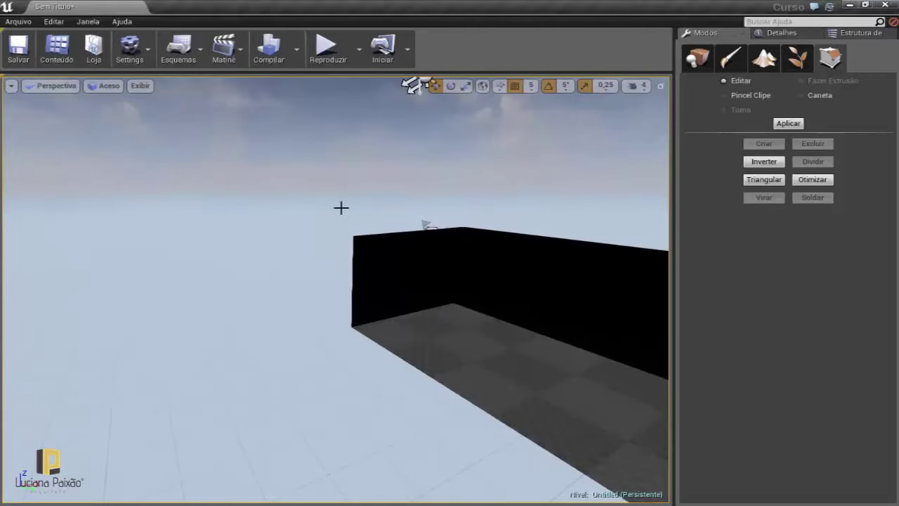
pyautogui.moveTo(425, 224); pyautogui.dragTo(421, 295)
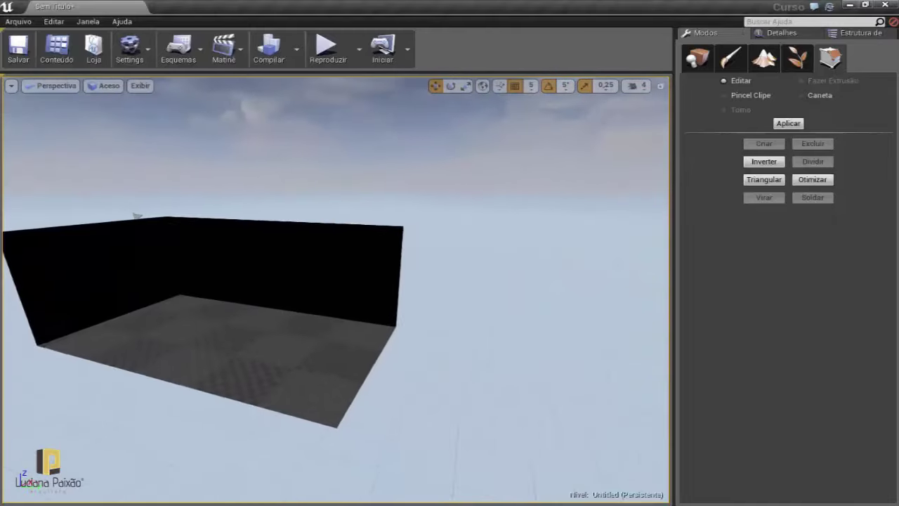
pyautogui.click(133, 216)
pyautogui.moveTo(355, 182); pyautogui.dragTo(346, 206)
pyautogui.moveTo(346, 207); pyautogui.dragTo(374, 242, button='right')
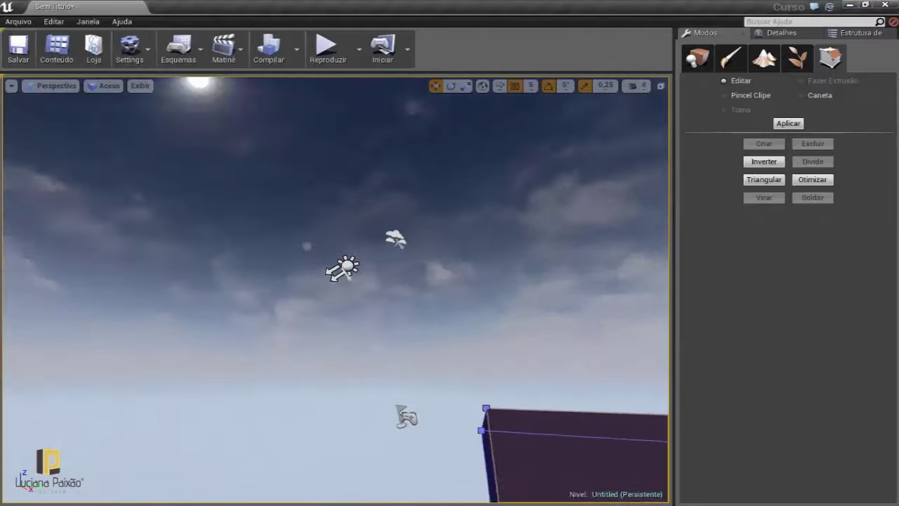
pyautogui.moveTo(344, 258); pyautogui.dragTo(344, 211)
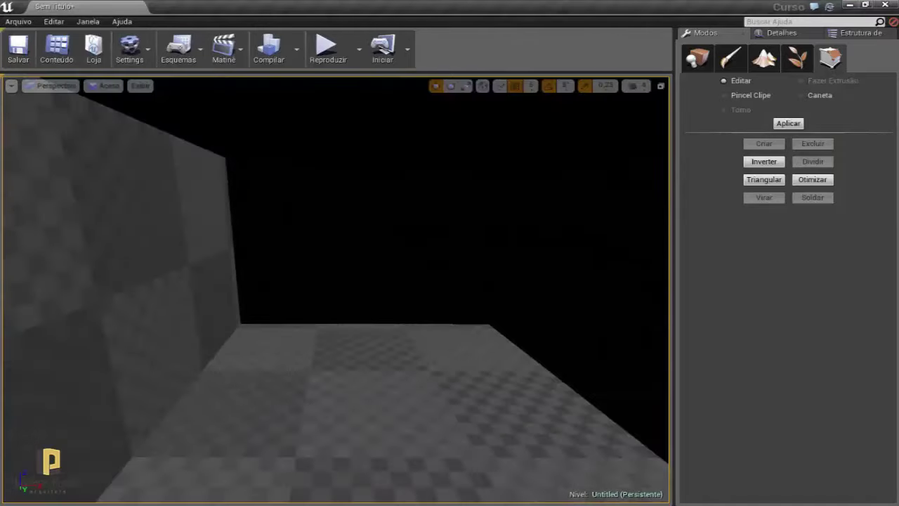
pyautogui.moveTo(251, 295); pyautogui.dragTo(311, 250)
pyautogui.click(318, 252)
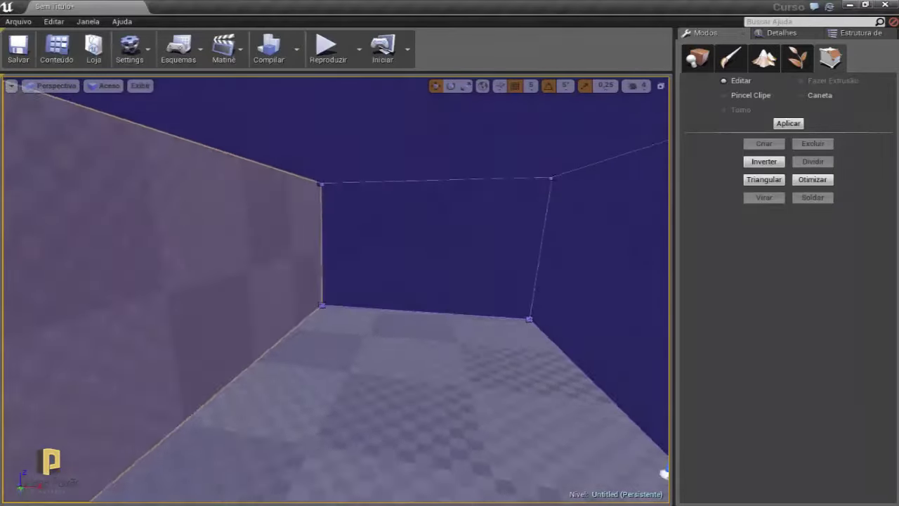
pyautogui.moveTo(318, 251)
pyautogui.mouseDown()
pyautogui.moveTo(302, 79)
pyautogui.moveTo(342, 201)
pyautogui.moveTo(380, 239)
pyautogui.moveTo(344, 225)
pyautogui.moveTo(438, 237)
pyautogui.moveTo(338, 232)
pyautogui.mouseUp()
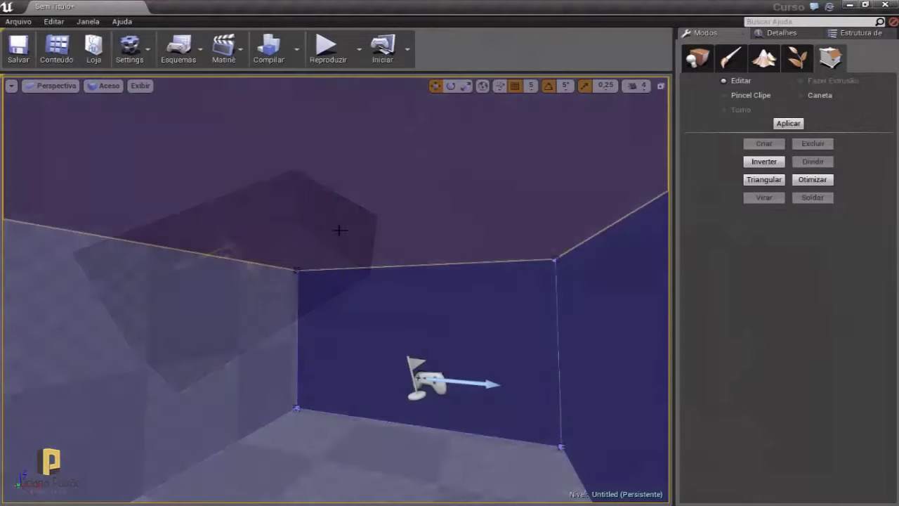
pyautogui.click(338, 231)
pyautogui.moveTo(286, 207); pyautogui.dragTo(295, 232)
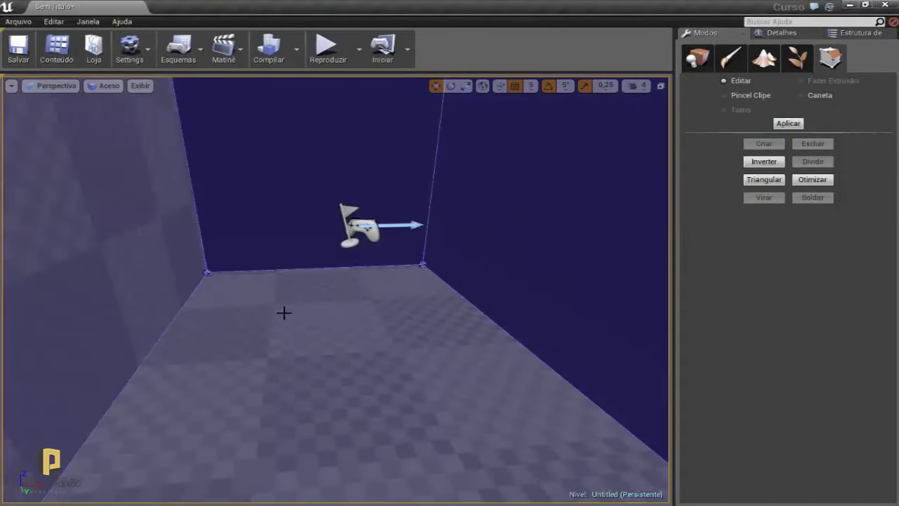
pyautogui.moveTo(284, 313); pyautogui.dragTo(274, 316)
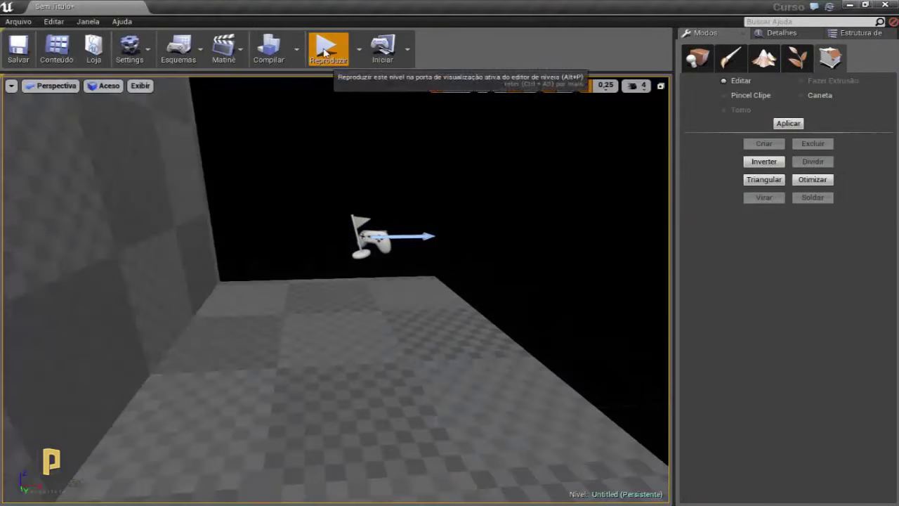
pyautogui.click(323, 56)
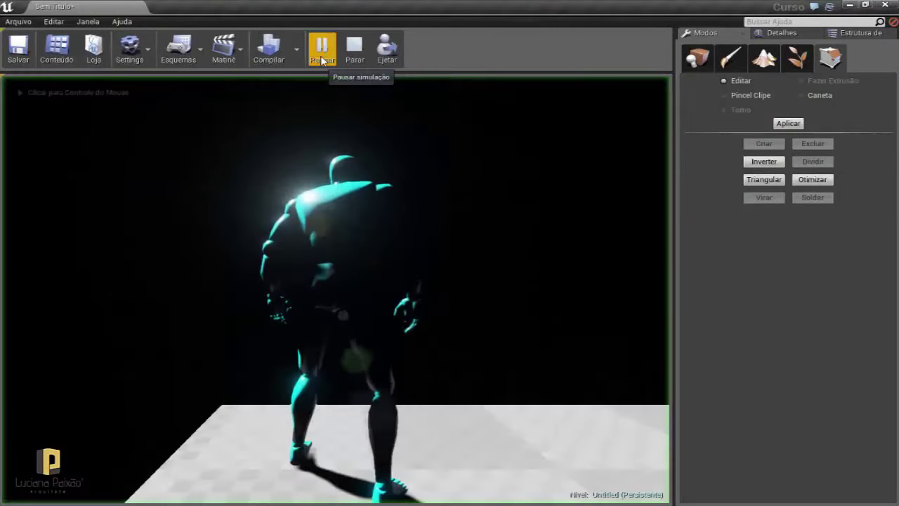
pyautogui.click(449, 233)
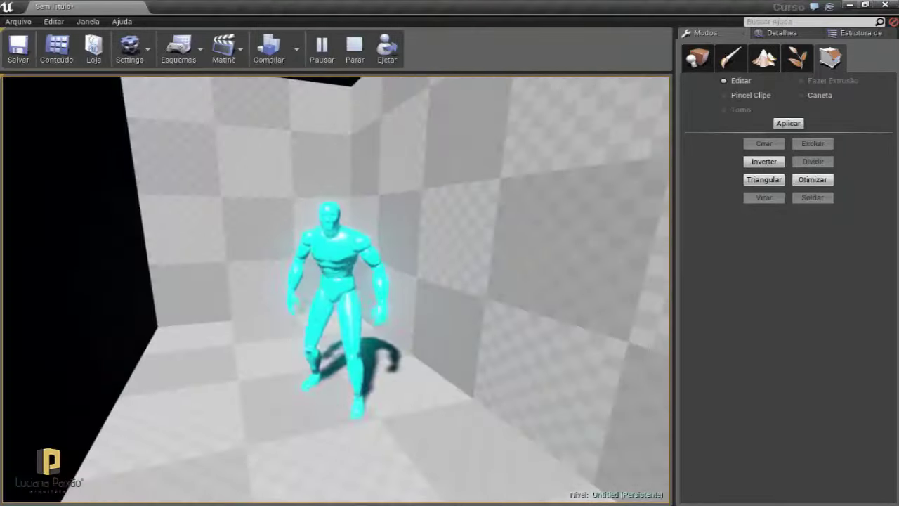
pyautogui.press('Escape')
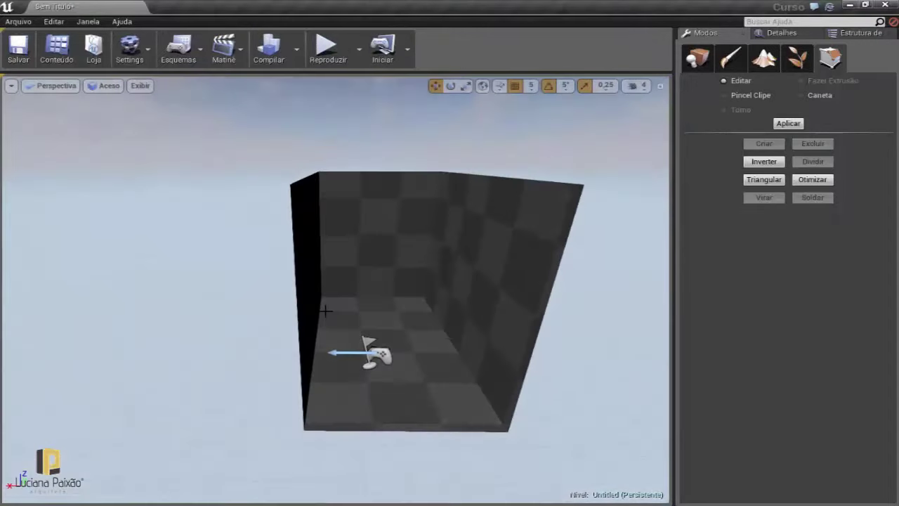
# Select the inverted box room brush, frame it, and delete it.
pyautogui.click(387, 285)
pyautogui.moveTo(387, 286); pyautogui.dragTo(492, 288, button='right')
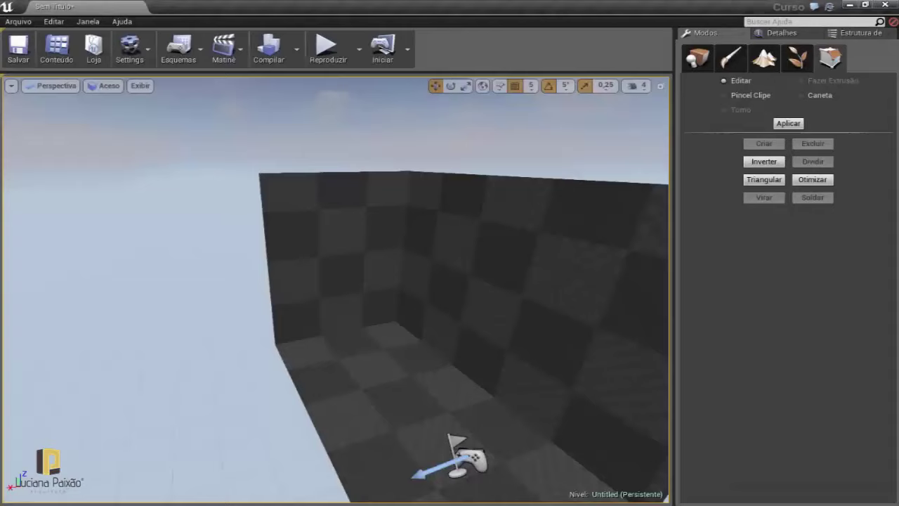
pyautogui.click(367, 231)
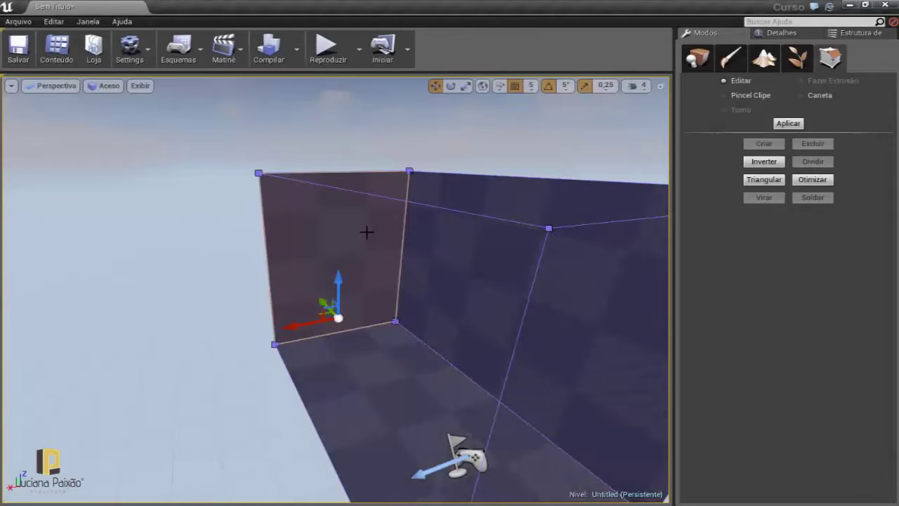
pyautogui.scroll(-5, 368, 231)
pyautogui.moveTo(250, 190)
pyautogui.mouseDown(button='right')
pyautogui.moveTo(309, 164)
pyautogui.moveTo(316, 154)
pyautogui.moveTo(305, 144)
pyautogui.mouseUp(button='right')
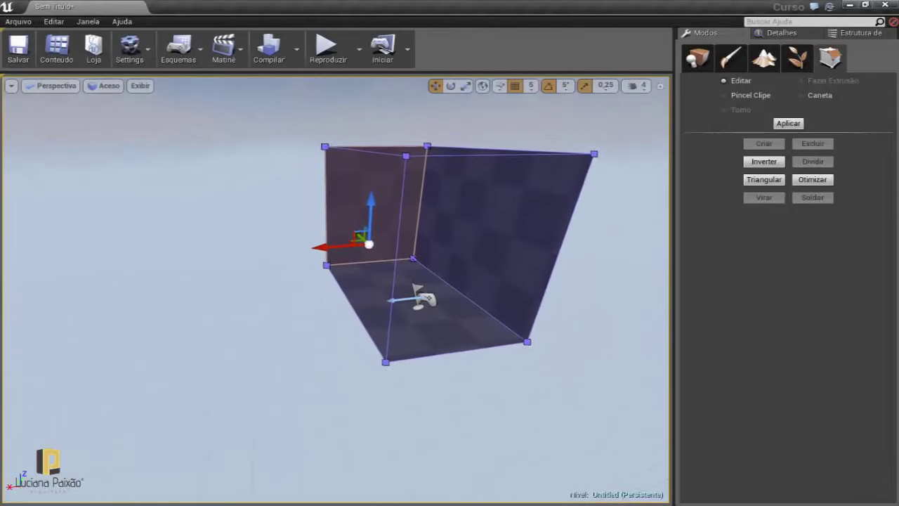
pyautogui.press('Delete')
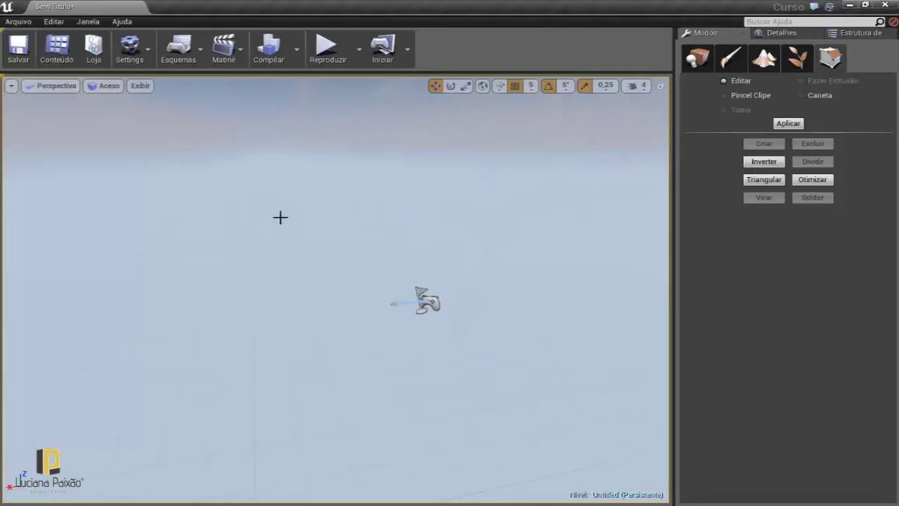
pyautogui.moveTo(280, 217); pyautogui.dragTo(270, 242, button='right')
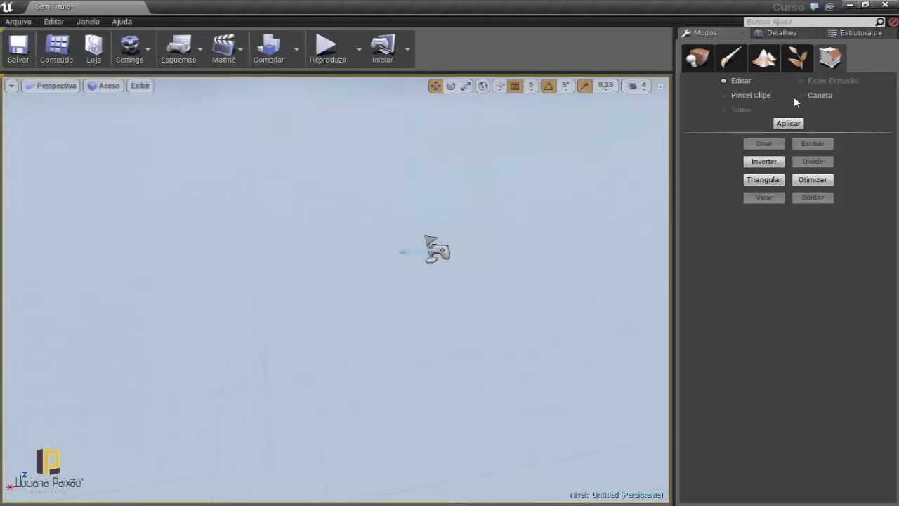
# Switch to Pen mode with Auto Extrude at depth 256, activating the front and top views.
pyautogui.click(800, 96)
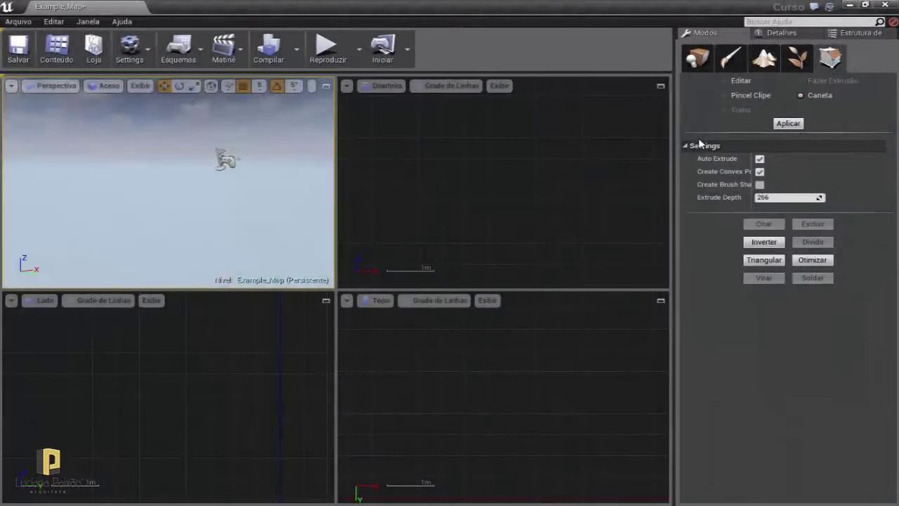
pyautogui.click(577, 197)
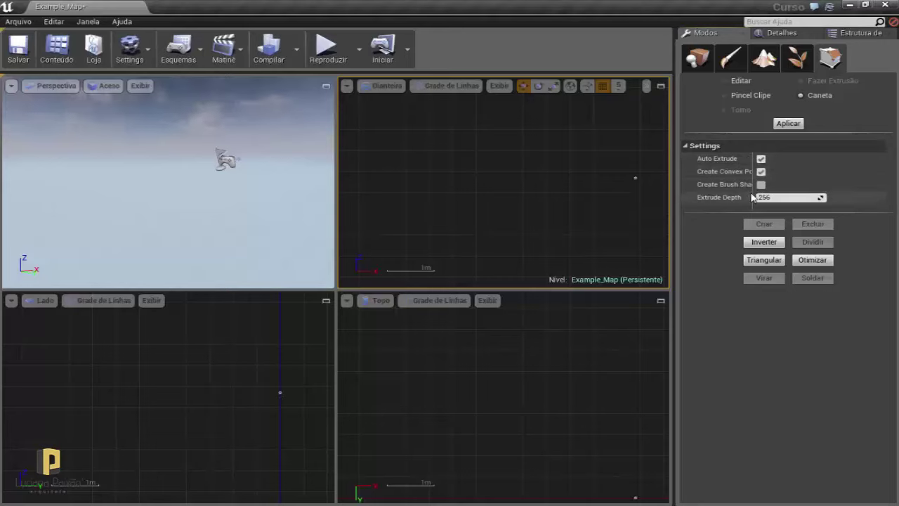
pyautogui.click(776, 200)
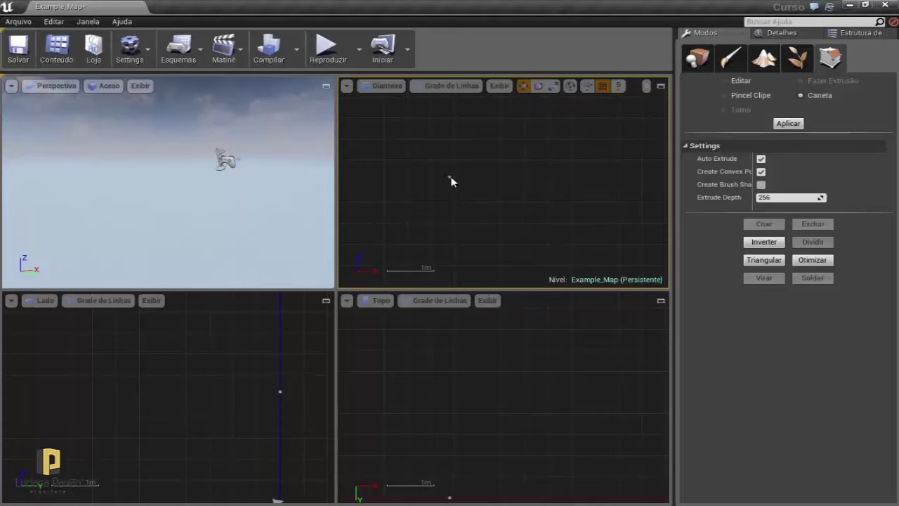
pyautogui.click(431, 339)
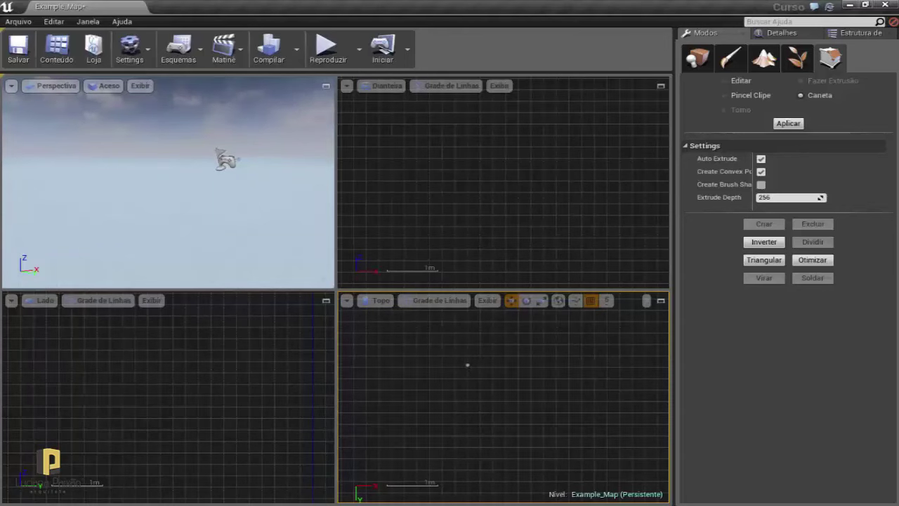
# Pan the side and top orthographic views into position.
pyautogui.click(583, 159)
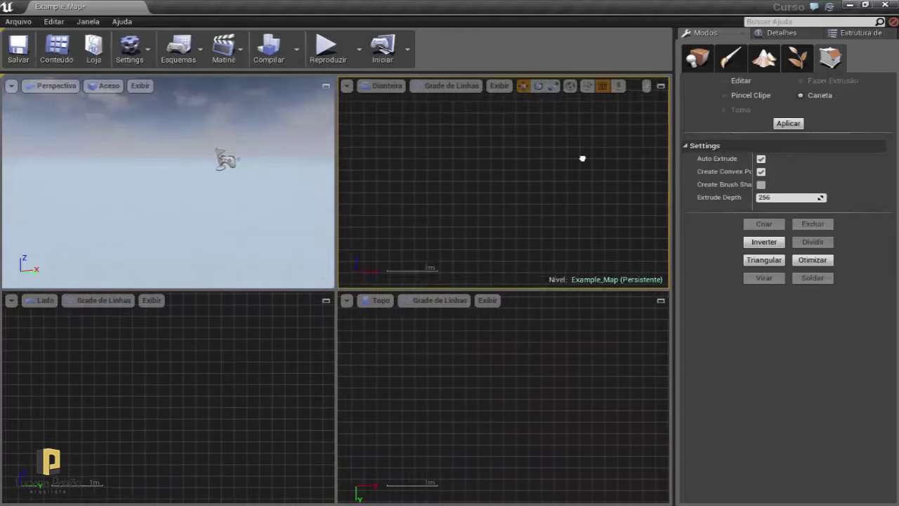
pyautogui.click(104, 431)
pyautogui.moveTo(120, 431)
pyautogui.mouseDown(button='right')
pyautogui.moveTo(75, 331)
pyautogui.moveTo(321, 375)
pyautogui.moveTo(187, 349)
pyautogui.moveTo(122, 374)
pyautogui.mouseUp(button='right')
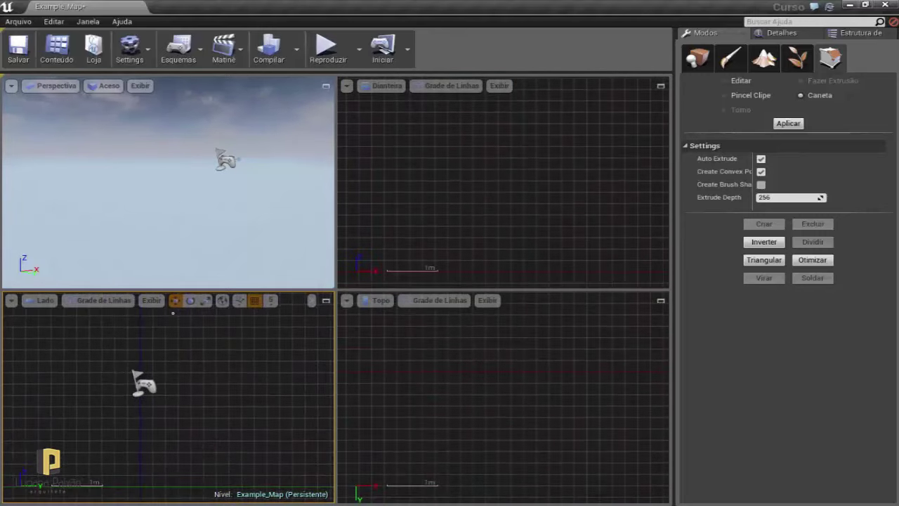
pyautogui.moveTo(173, 314); pyautogui.dragTo(237, 382, button='right')
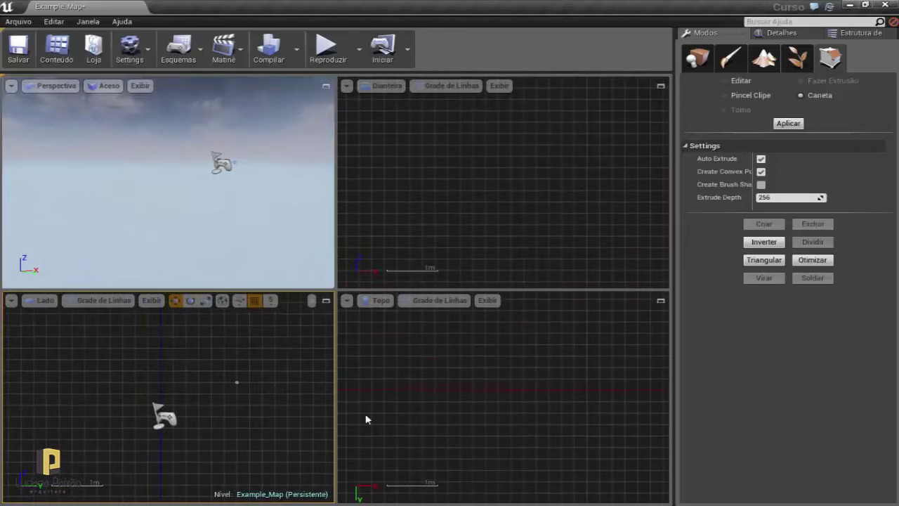
pyautogui.scroll(-5, 472, 405)
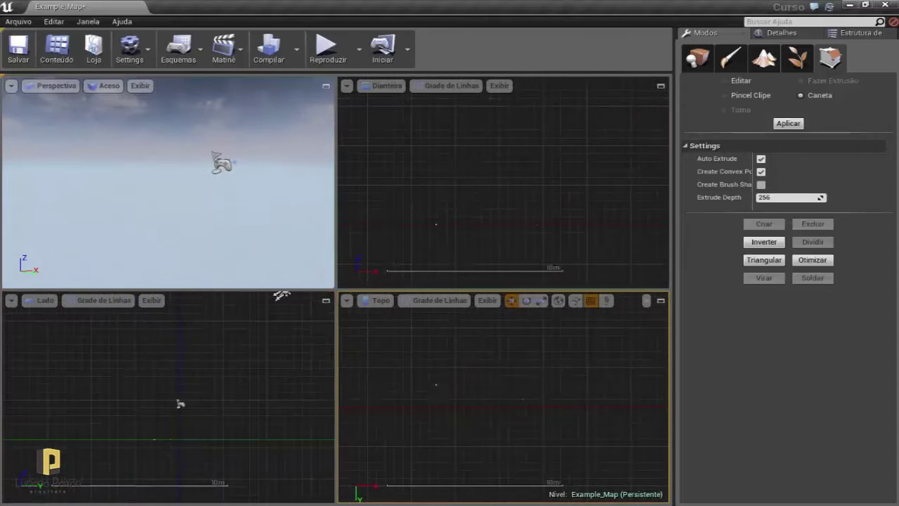
pyautogui.moveTo(414, 386); pyautogui.dragTo(554, 429, button='right')
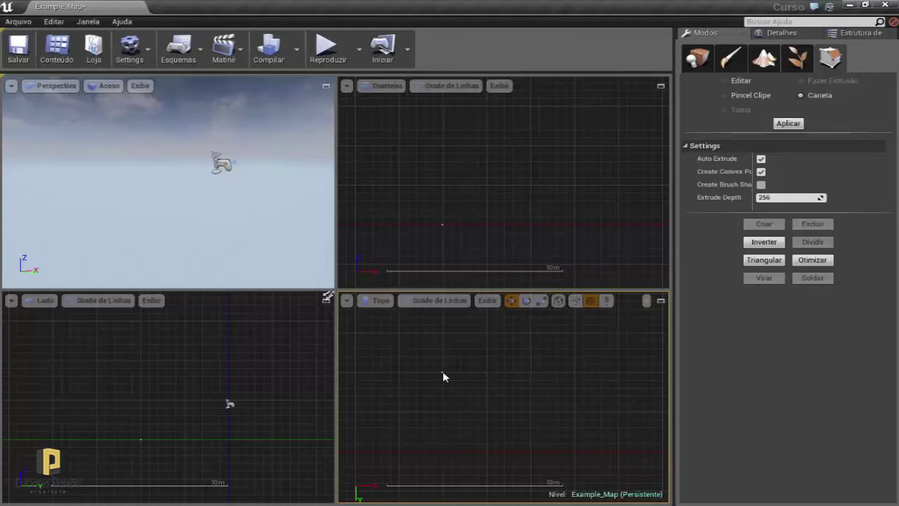
# Place the first Pen vertex on the grid in the top view.
pyautogui.rightClick(442, 372)
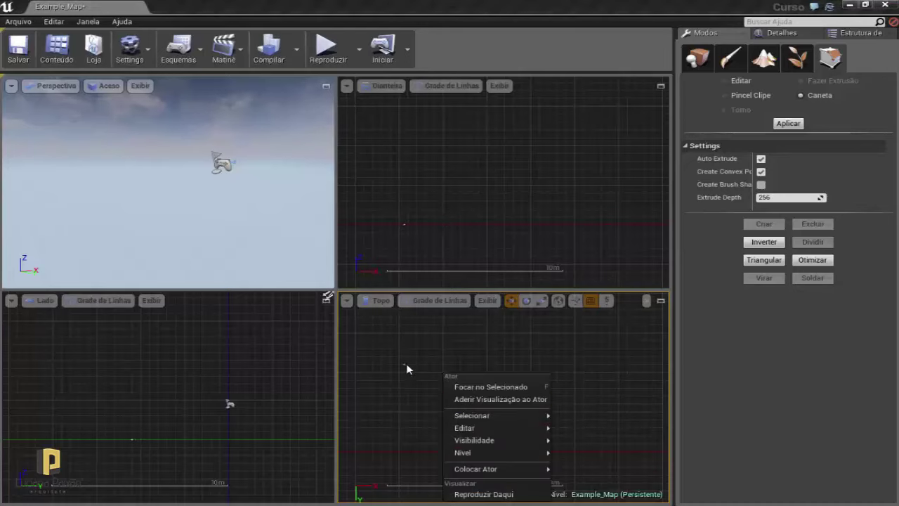
pyautogui.click(436, 392)
pyautogui.scroll(5, 437, 391)
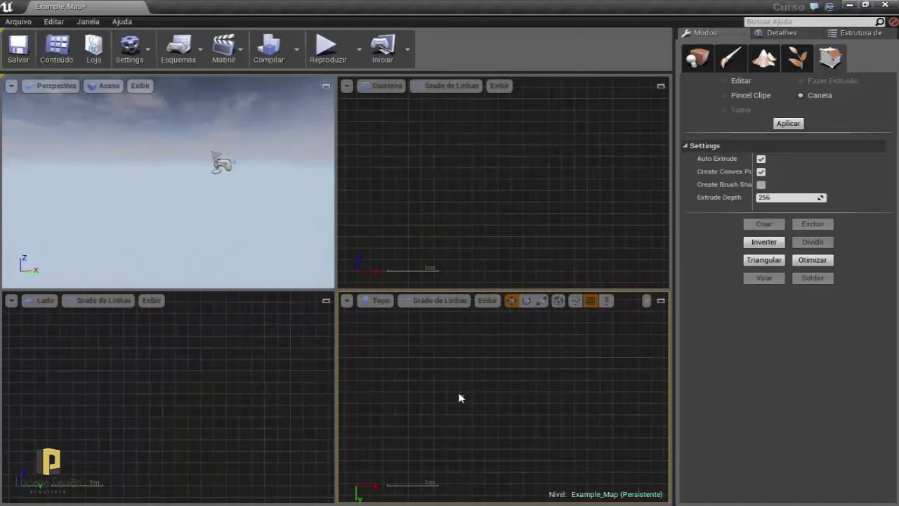
pyautogui.click(459, 391)
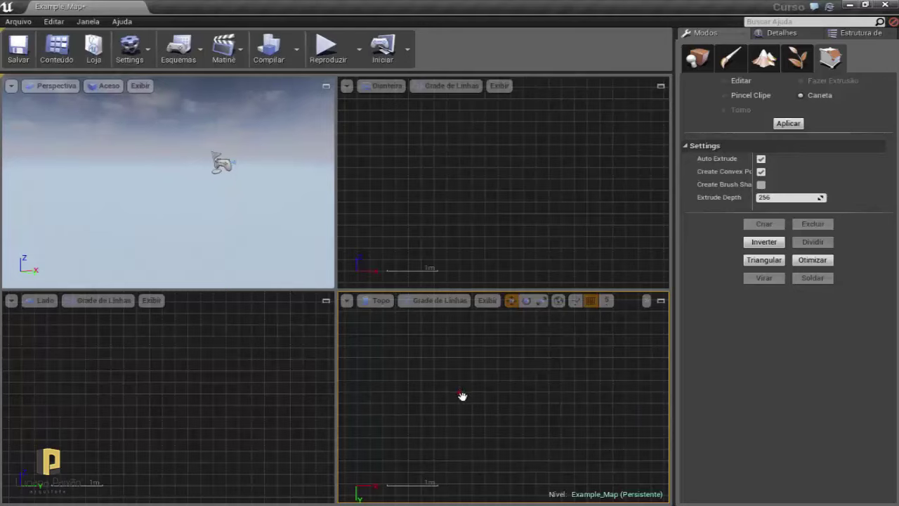
# Add pen vertices in the top view, fixing a vertical edge and starting an edge rightward.
pyautogui.click(483, 402)
pyautogui.click(555, 362)
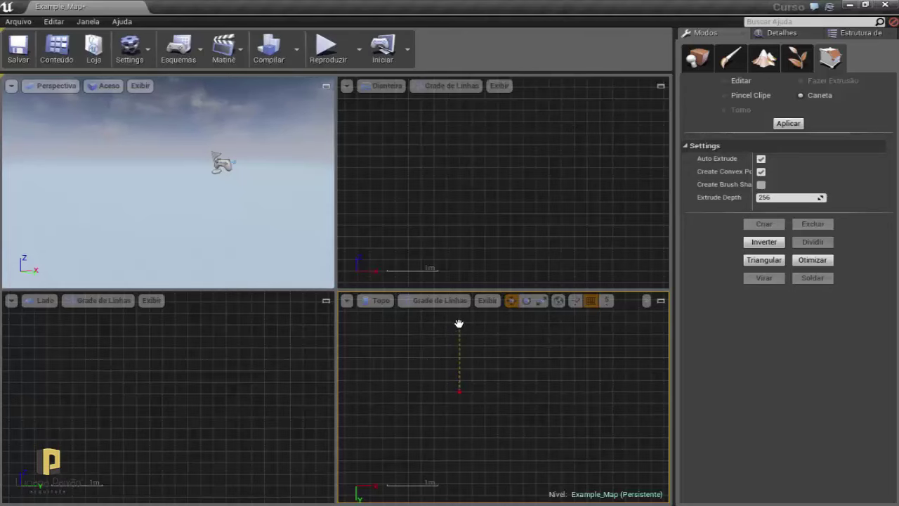
pyautogui.rightClick(459, 322)
pyautogui.click(430, 329)
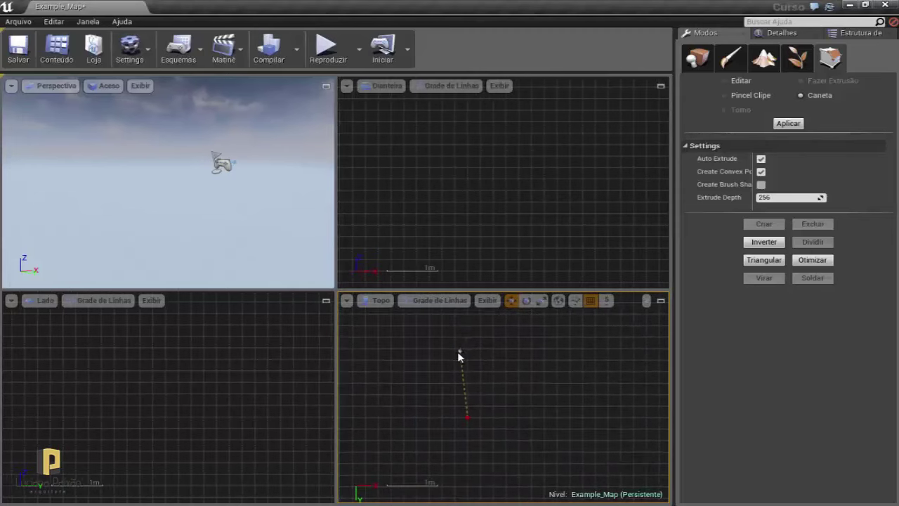
pyautogui.click(465, 347)
pyautogui.click(645, 348)
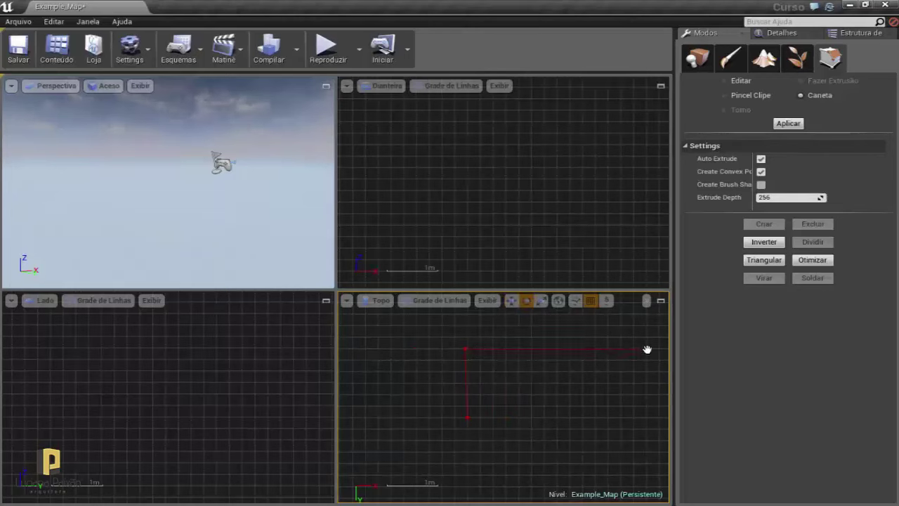
# Fix the pen outline edge running downward on the right side of the top view.
pyautogui.click(646, 475)
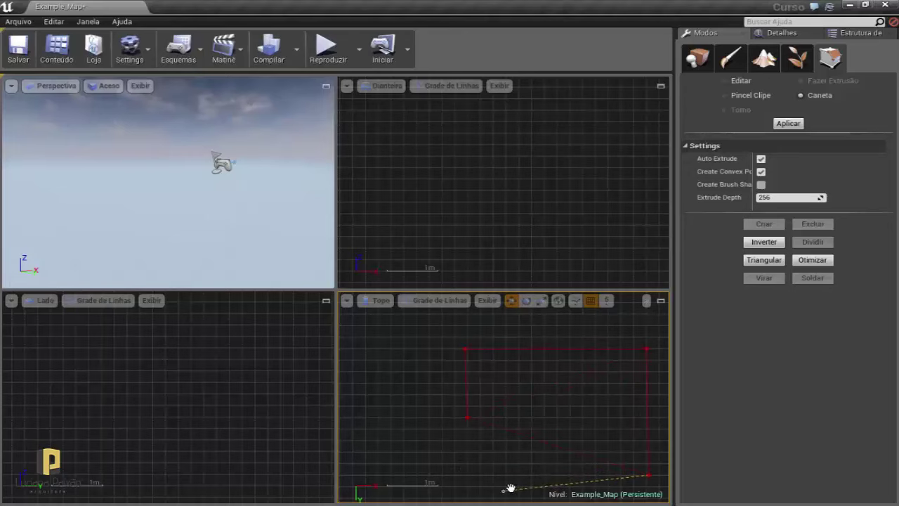
pyautogui.rightClick(549, 473)
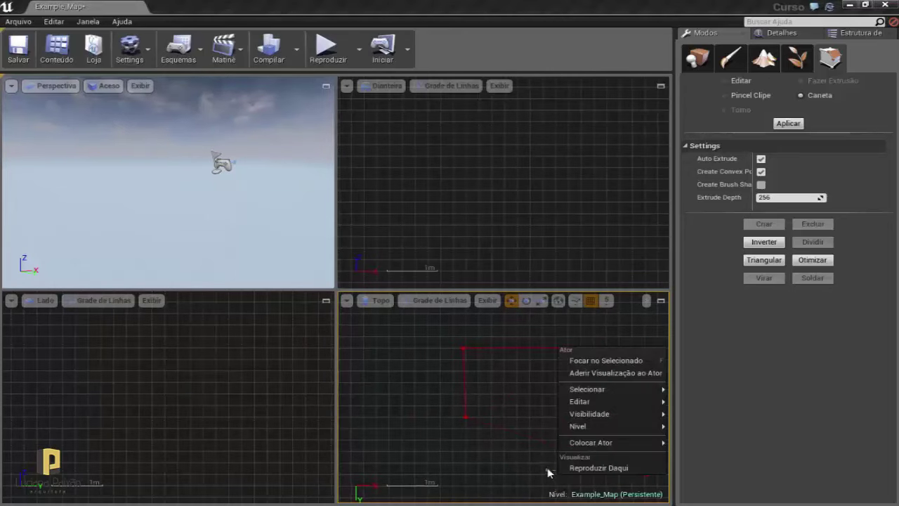
pyautogui.moveTo(546, 475); pyautogui.dragTo(506, 461, button='right')
pyautogui.rightClick(521, 461)
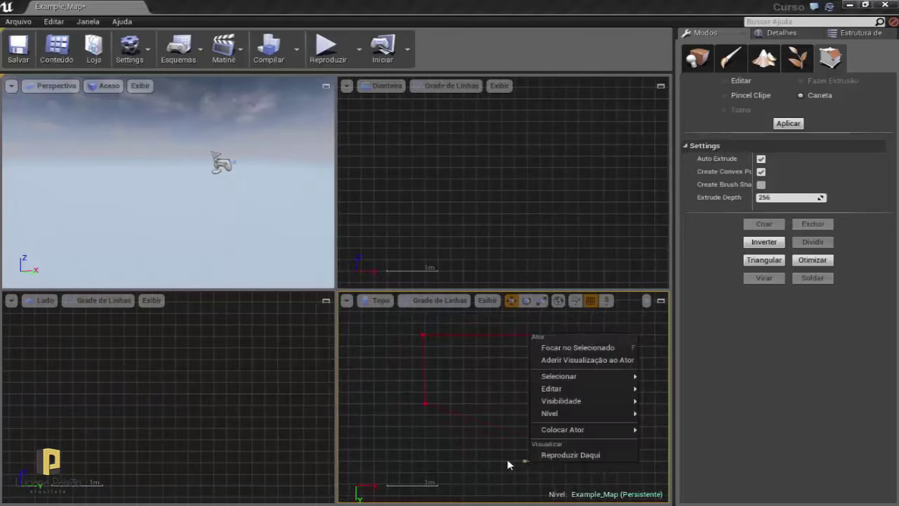
pyautogui.rightClick(509, 465)
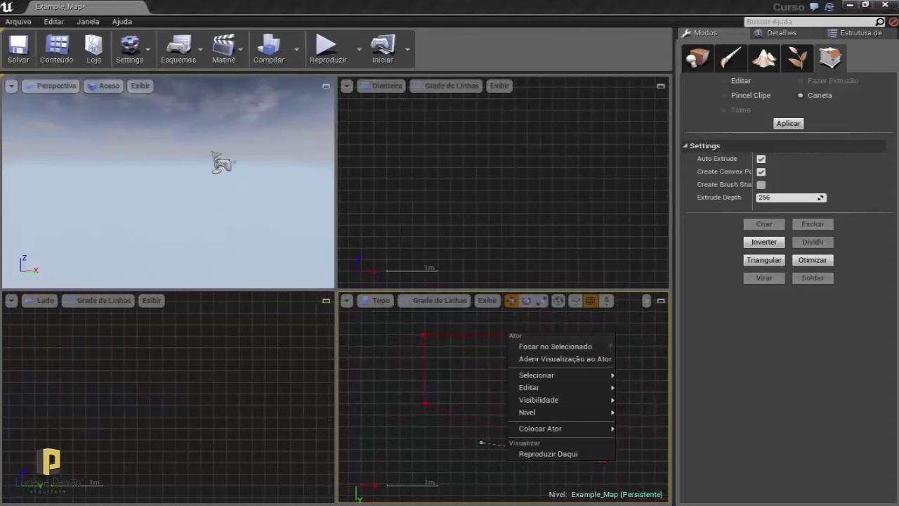
pyautogui.click(519, 461)
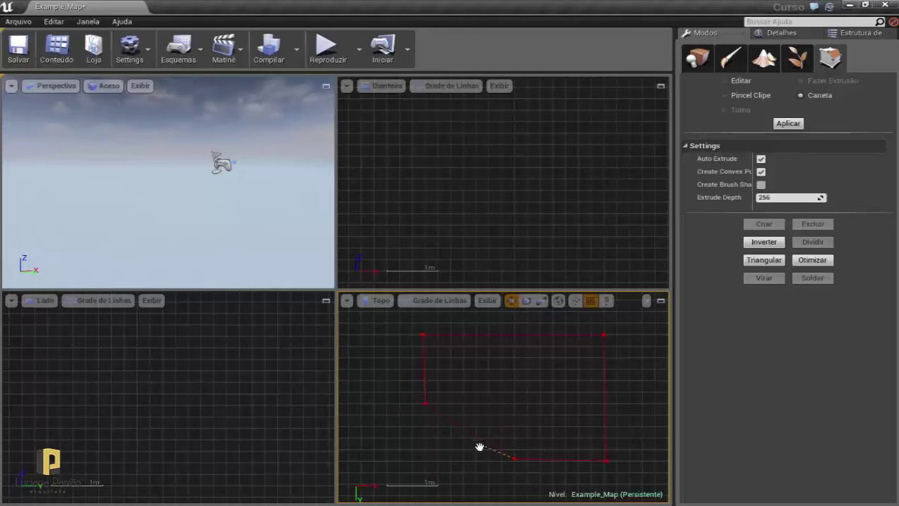
# Pan the top view along the outline and fix its next edge.
pyautogui.moveTo(479, 446)
pyautogui.mouseDown(button='right')
pyautogui.moveTo(487, 398)
pyautogui.moveTo(456, 380)
pyautogui.mouseUp(button='right')
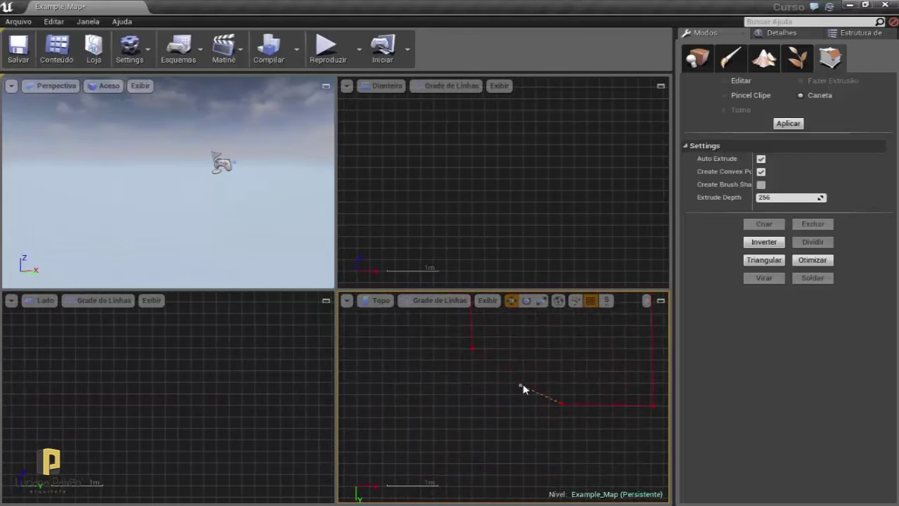
pyautogui.moveTo(512, 381)
pyautogui.mouseDown(button='right')
pyautogui.moveTo(443, 410)
pyautogui.moveTo(506, 404)
pyautogui.moveTo(518, 442)
pyautogui.mouseUp(button='right')
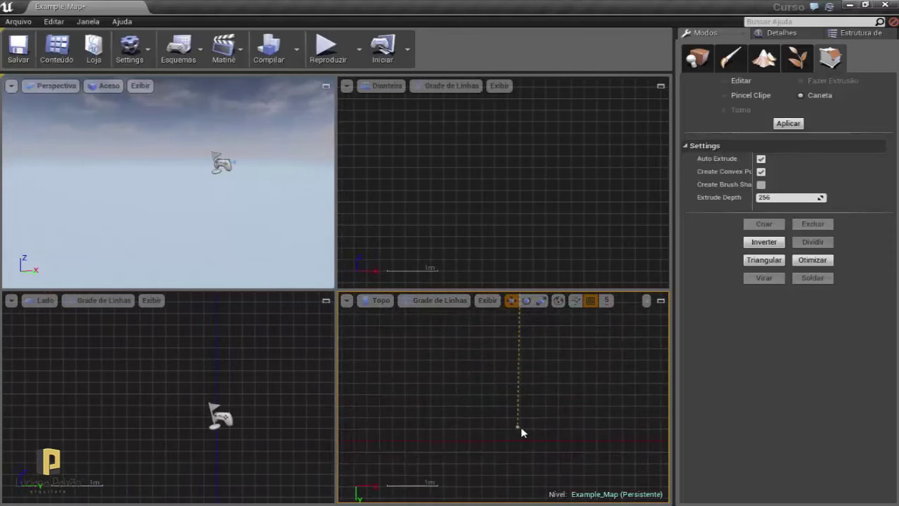
pyautogui.moveTo(506, 342)
pyautogui.mouseDown(button='right')
pyautogui.moveTo(483, 376)
pyautogui.moveTo(492, 401)
pyautogui.mouseUp(button='right')
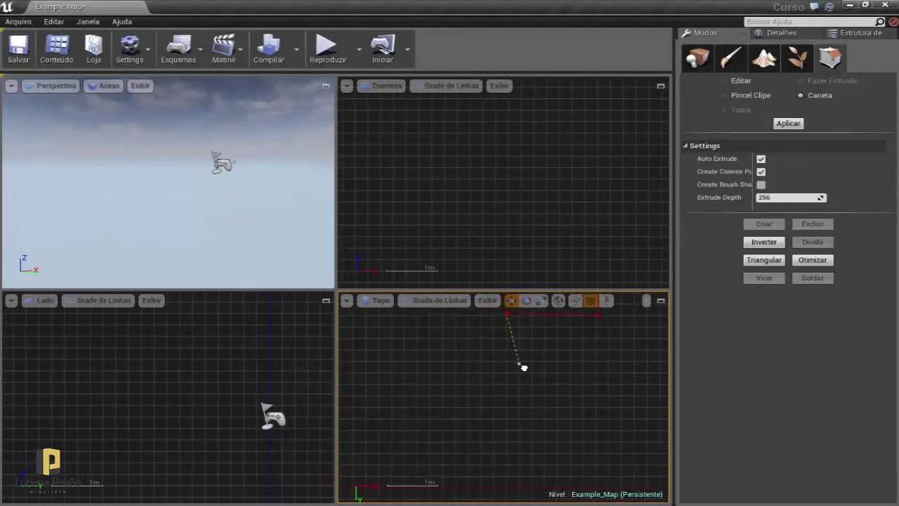
pyautogui.click(504, 460)
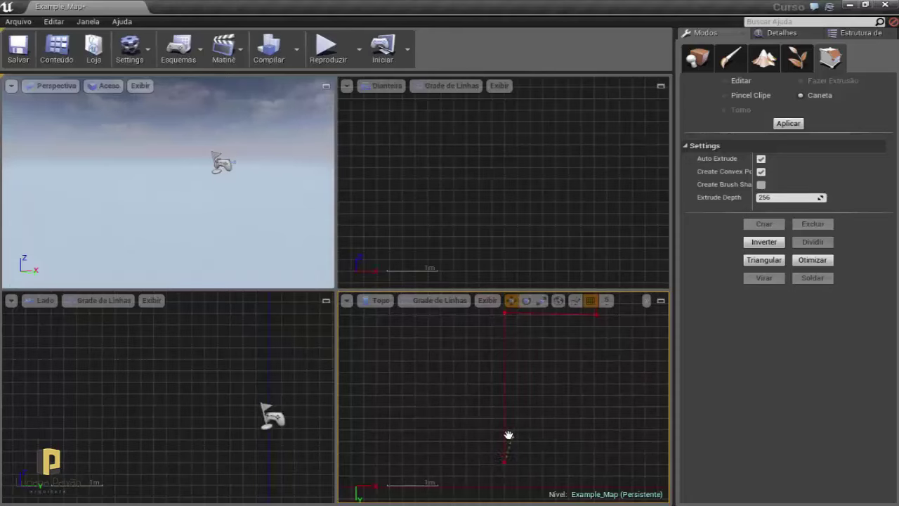
pyautogui.moveTo(395, 403)
pyautogui.mouseDown(button='right')
pyautogui.moveTo(441, 418)
pyautogui.moveTo(432, 418)
pyautogui.moveTo(432, 452)
pyautogui.mouseUp(button='right')
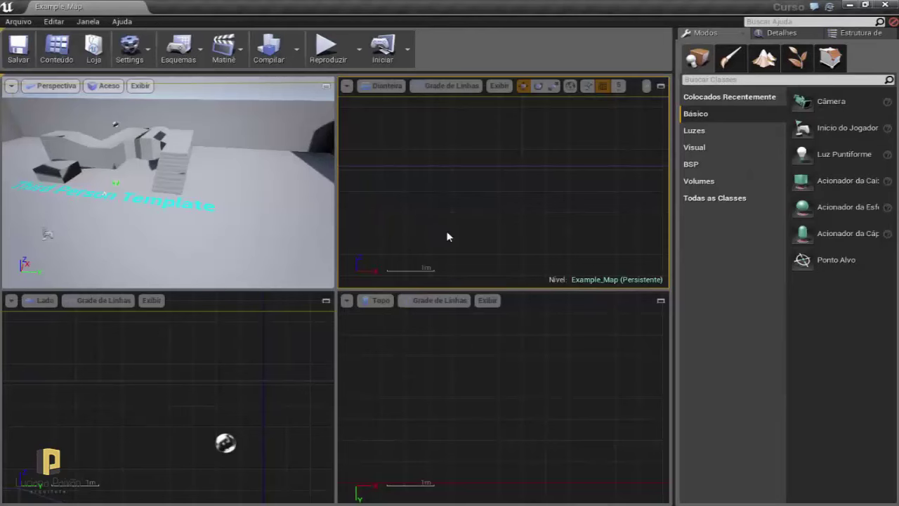
# Zoom out the orthographic viewports and make the top view active.
pyautogui.scroll(-5, 430, 220)
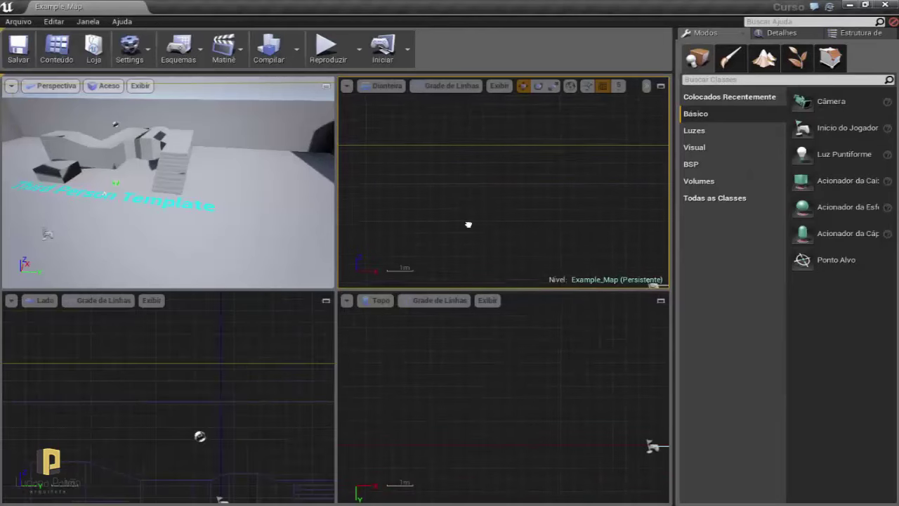
pyautogui.scroll(-2, 470, 184)
pyautogui.scroll(-1, 462, 181)
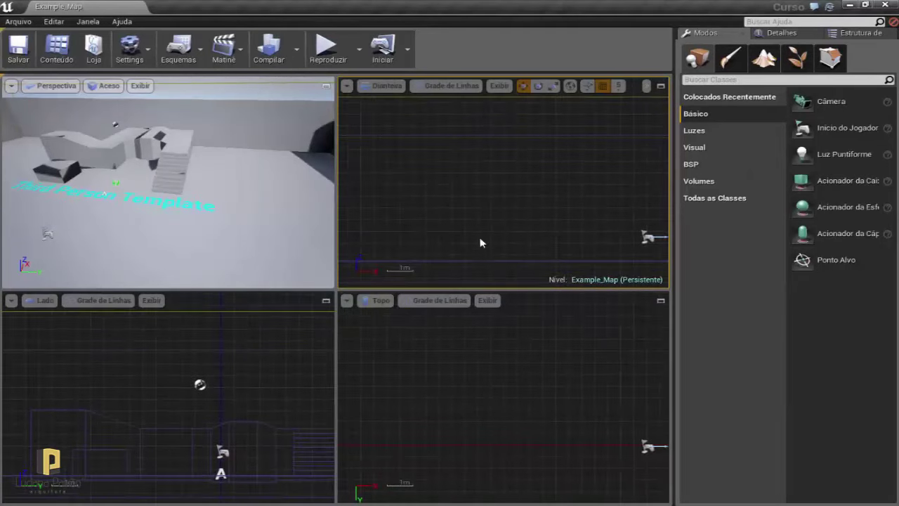
pyautogui.click(517, 379)
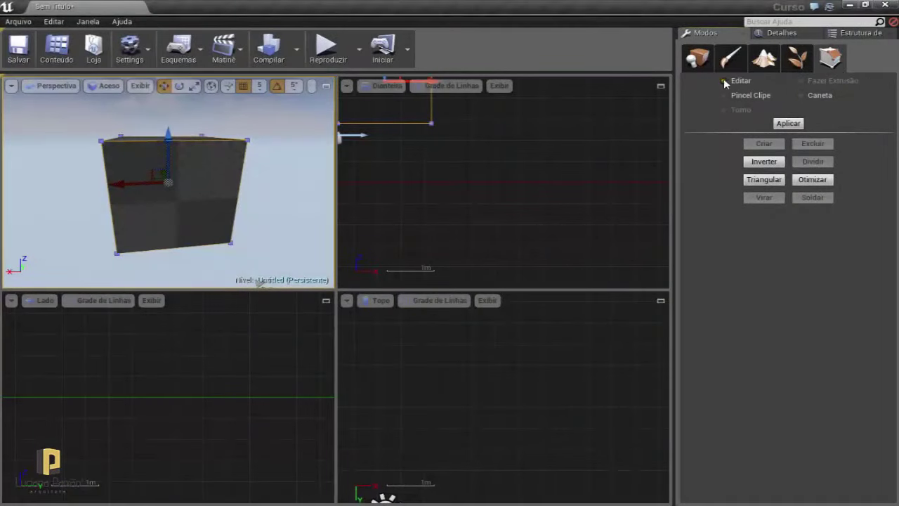
# Switch to Geometry Editing mode and orbit the perspective view to a corner of the box.
pyautogui.click(699, 59)
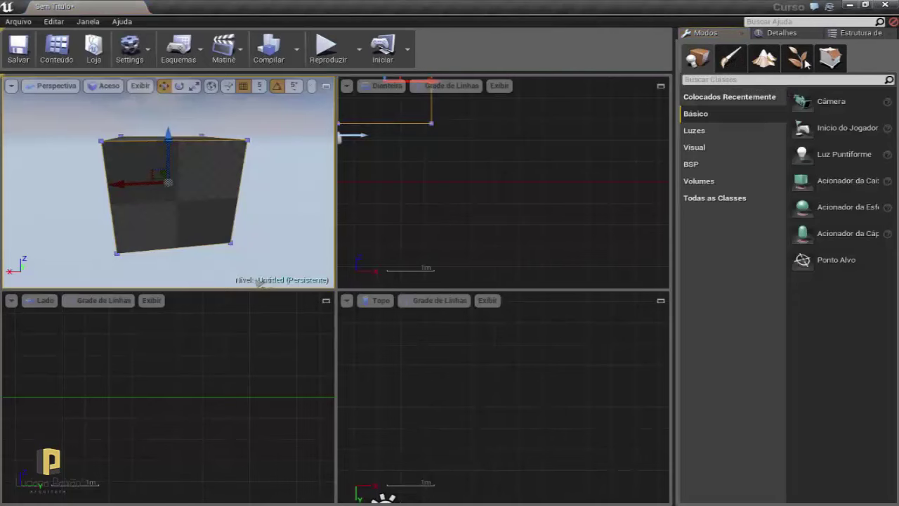
pyautogui.click(830, 59)
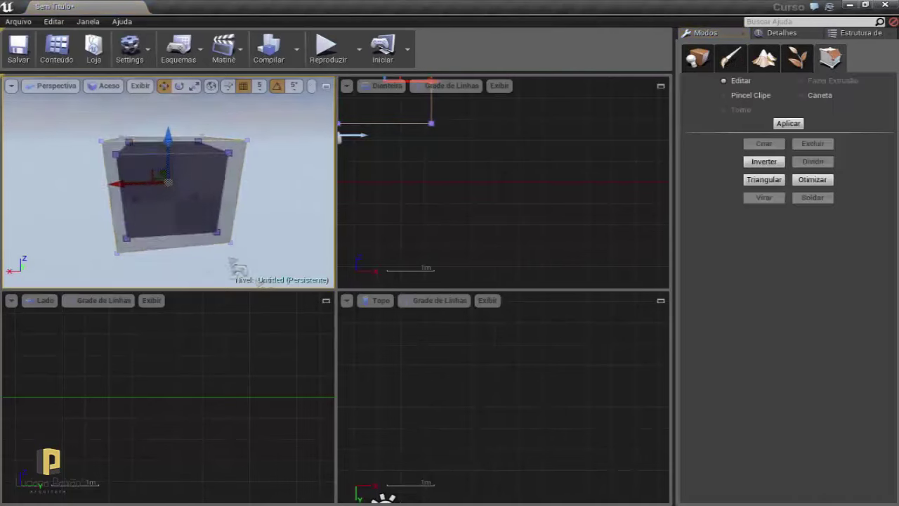
pyautogui.keyDown('alt'); pyautogui.moveTo(168, 181); pyautogui.dragTo(227, 187); pyautogui.keyUp('alt')
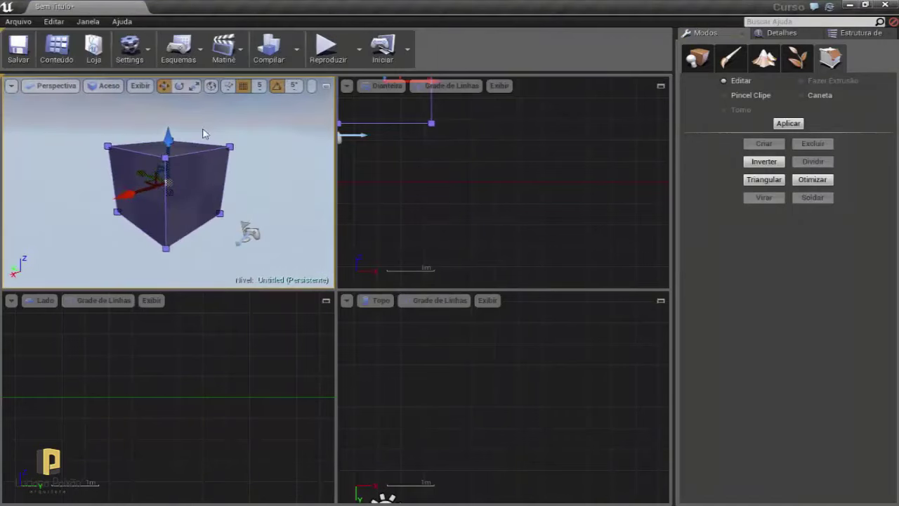
pyautogui.moveTo(203, 134)
pyautogui.keyDown('alt'); pyautogui.mouseDown()
pyautogui.moveTo(182, 137)
pyautogui.moveTo(184, 151)
pyautogui.mouseUp(); pyautogui.keyUp('alt')
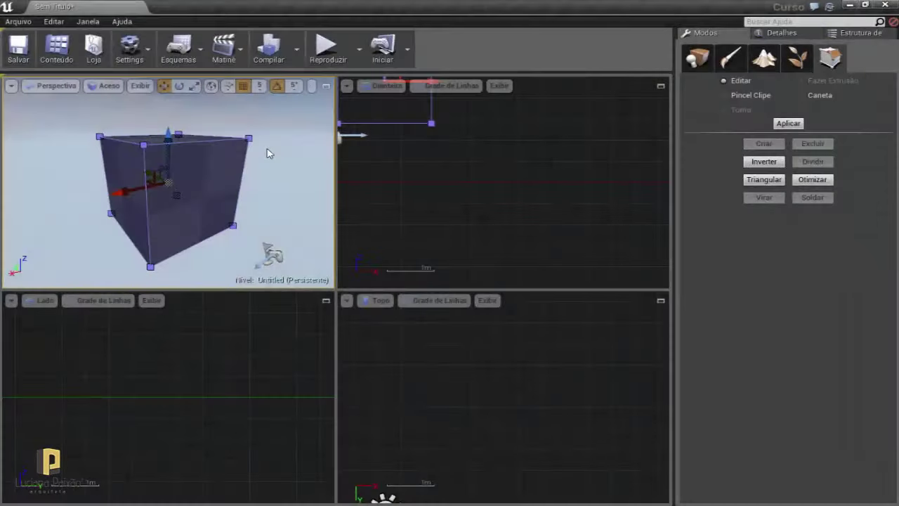
# Recentre the box in the front view and select the cube brush.
pyautogui.click(475, 207)
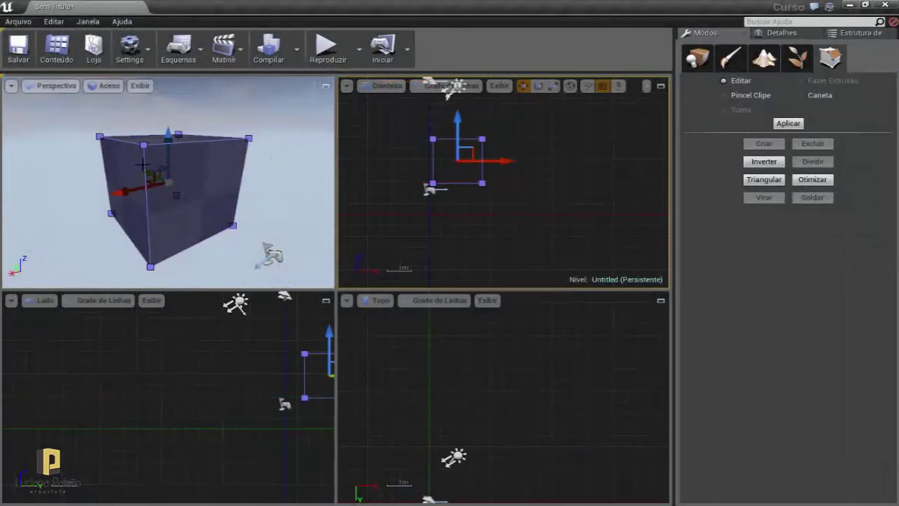
pyautogui.moveTo(566, 180); pyautogui.dragTo(588, 204, button='right')
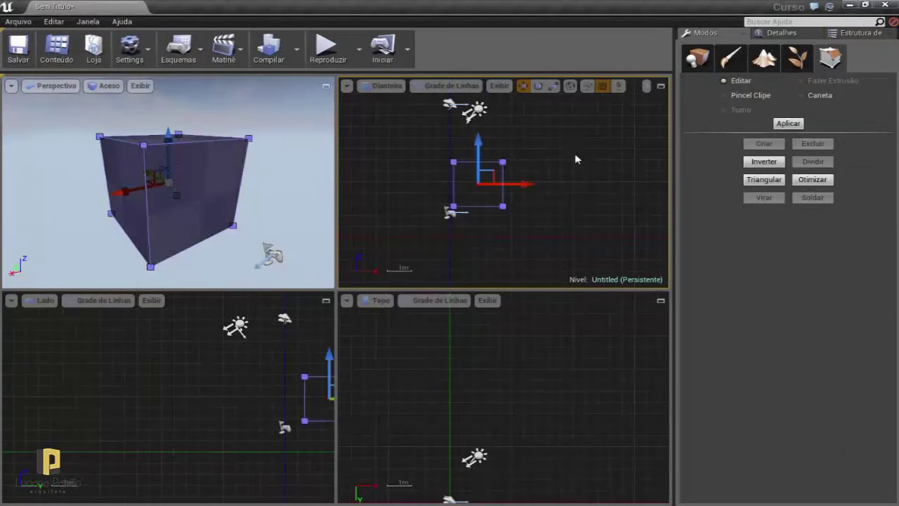
pyautogui.moveTo(602, 140); pyautogui.dragTo(582, 182, button='right')
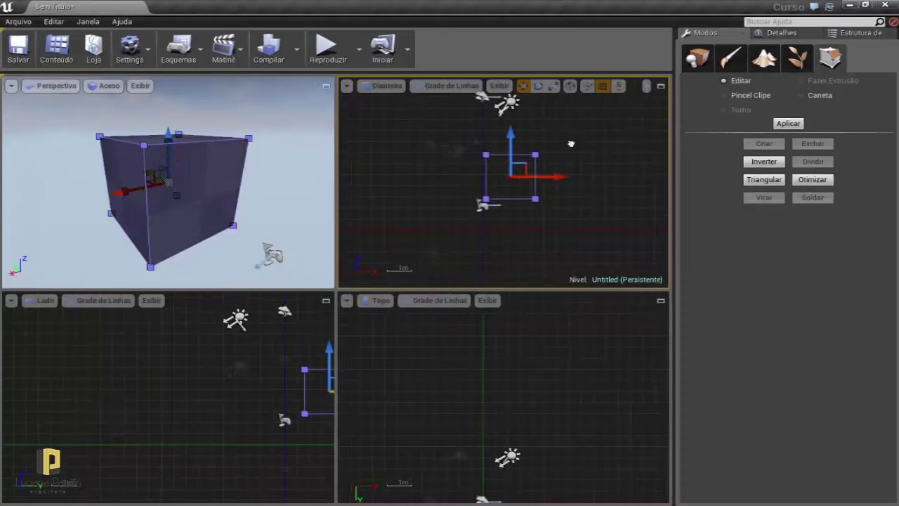
pyautogui.click(276, 142)
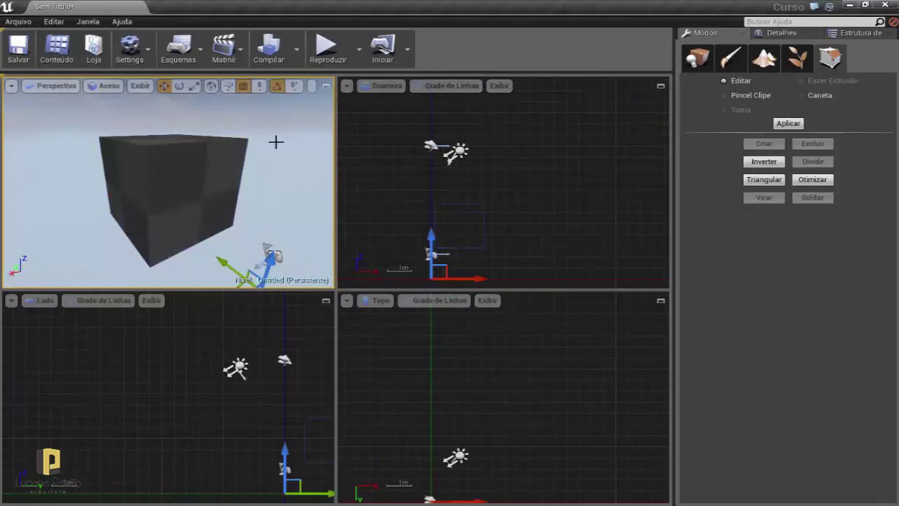
pyautogui.click(212, 167)
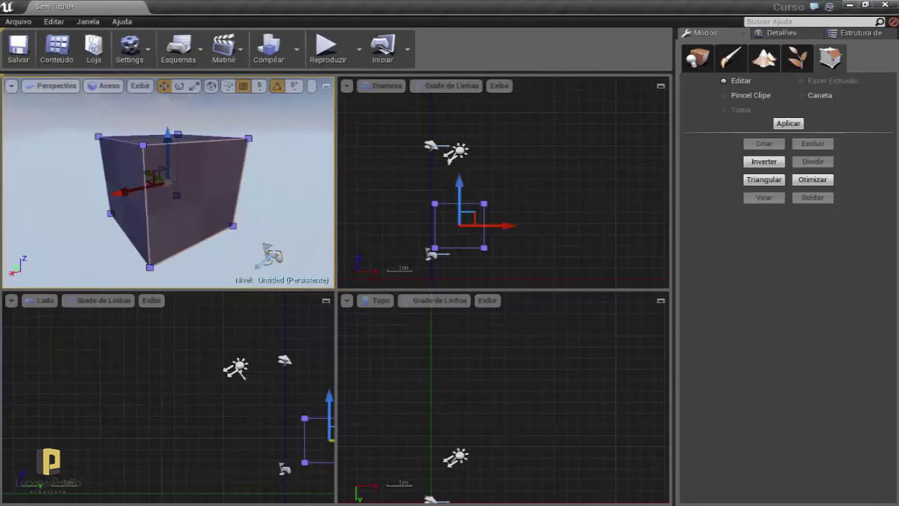
# Frame the cube in the perspective view and flip its faces with Inverter.
pyautogui.moveTo(179, 140); pyautogui.dragTo(179, 140)
pyautogui.click(245, 169)
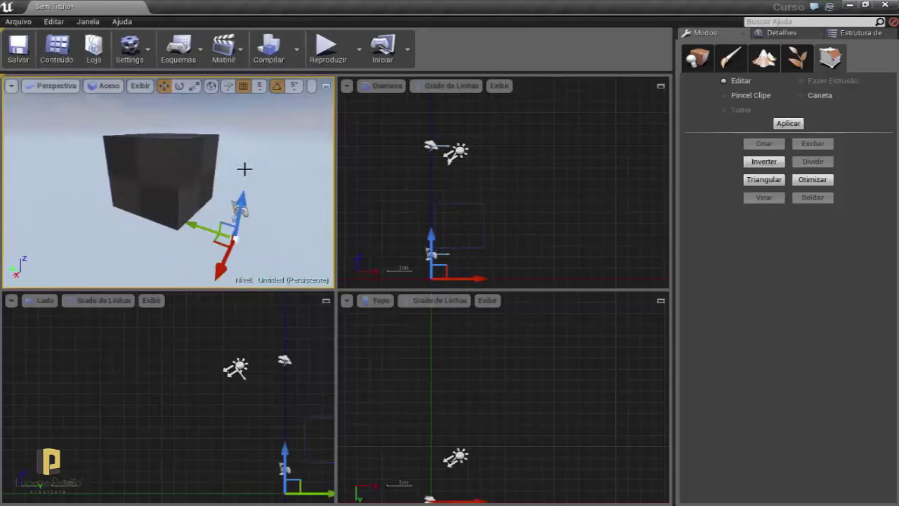
pyautogui.click(180, 154)
pyautogui.moveTo(239, 173)
pyautogui.mouseDown()
pyautogui.moveTo(239, 127)
pyautogui.moveTo(239, 183)
pyautogui.mouseUp()
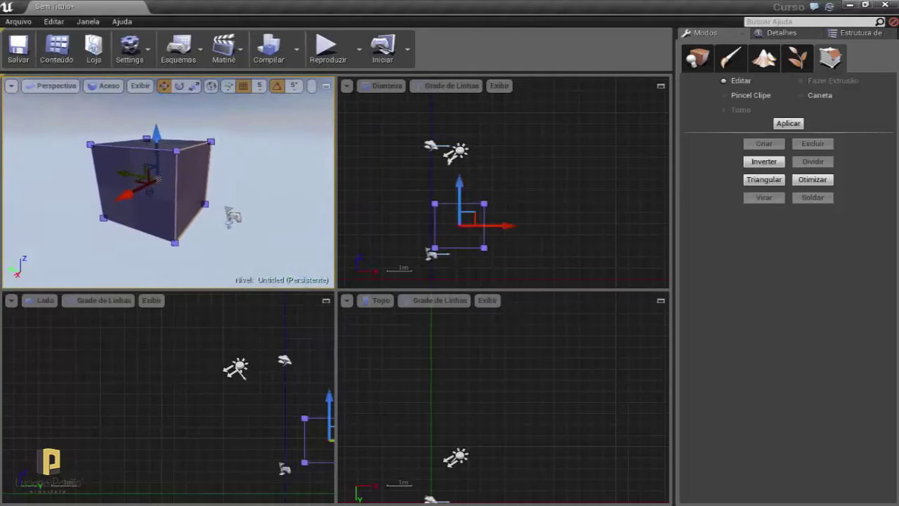
pyautogui.scroll(2, 159, 170)
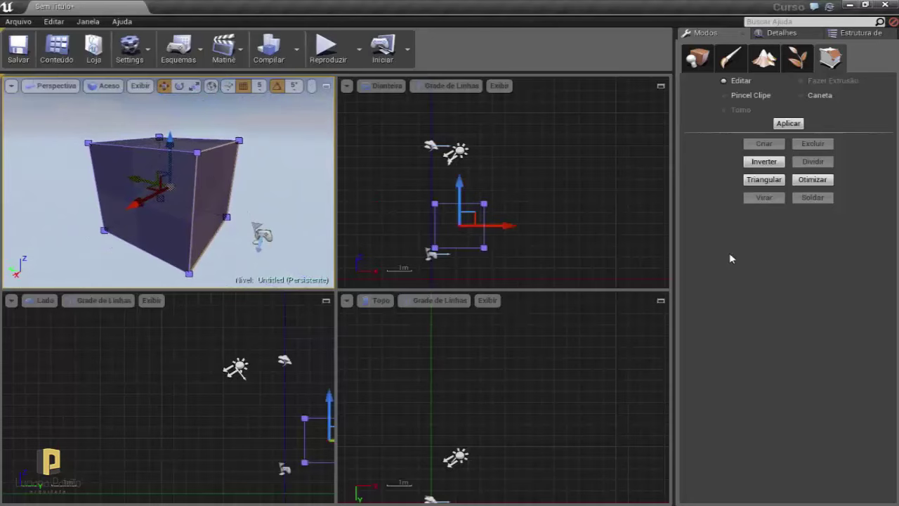
pyautogui.moveTo(262, 155); pyautogui.dragTo(242, 167)
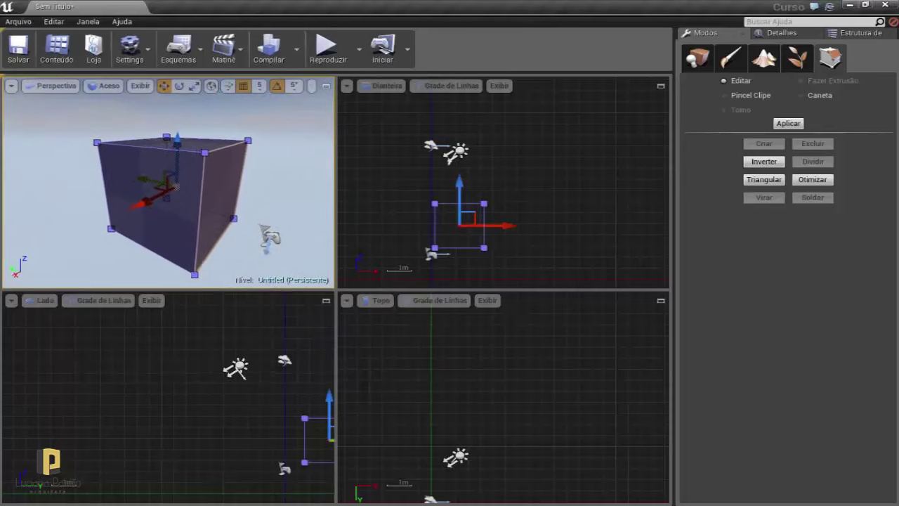
pyautogui.click(277, 175)
pyautogui.click(199, 165)
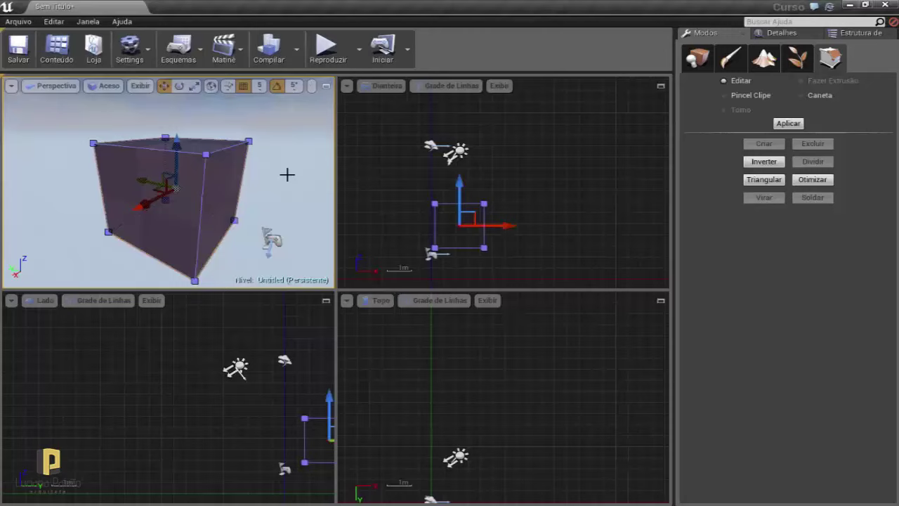
pyautogui.moveTo(287, 174); pyautogui.dragTo(200, 146)
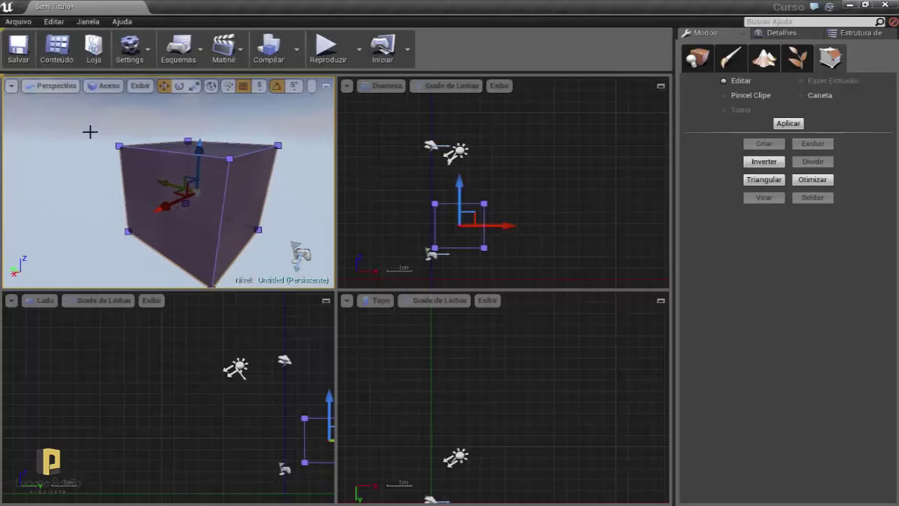
pyautogui.click(764, 161)
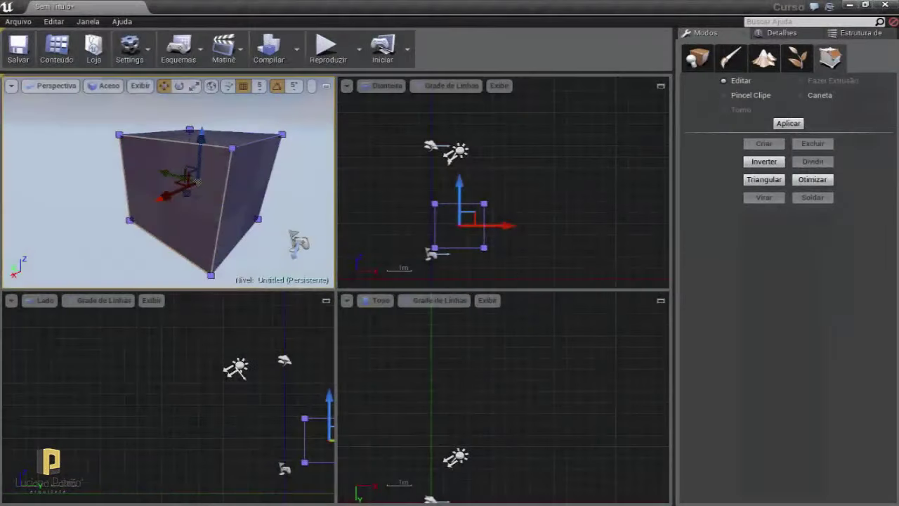
# Triangulate the cube brush's faces and frame the cube to inspect the diagonal edges.
pyautogui.click(764, 179)
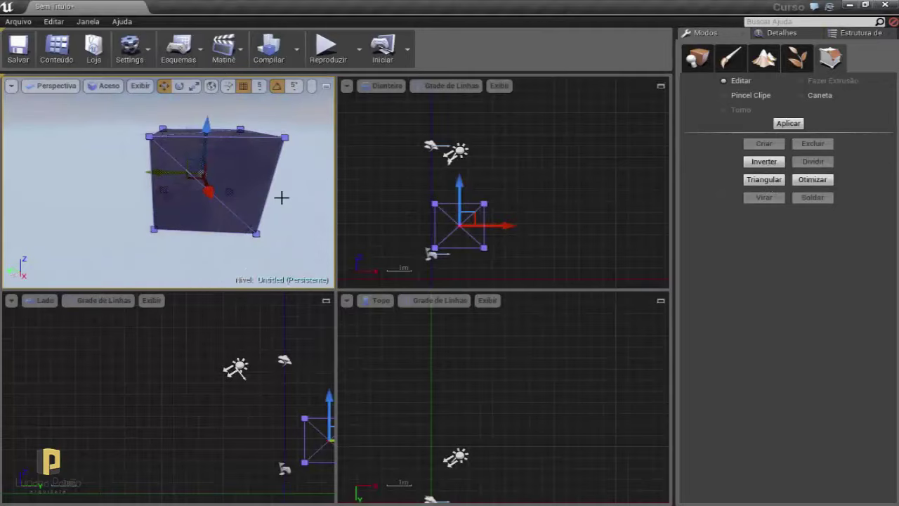
pyautogui.moveTo(281, 196); pyautogui.dragTo(281, 183)
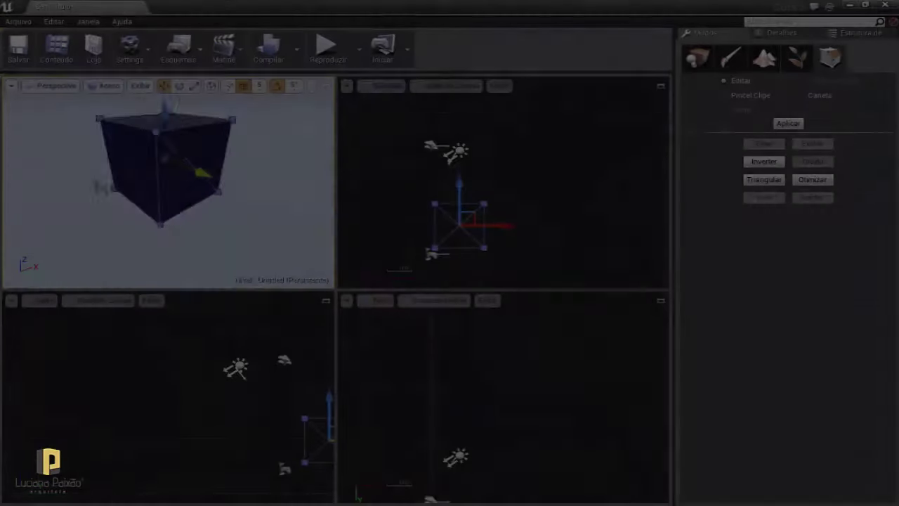
pyautogui.press('f')
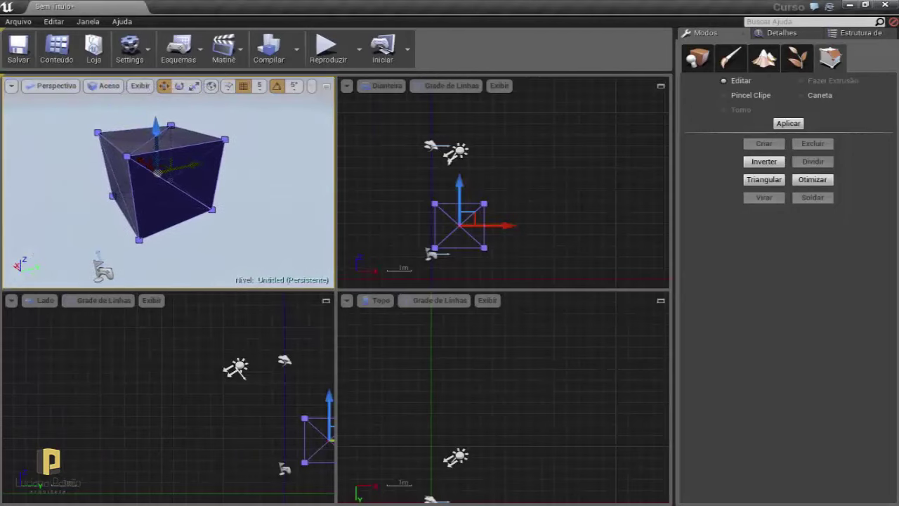
pyautogui.moveTo(54, 176); pyautogui.dragTo(54, 176, button='right')
pyautogui.click(432, 252)
pyautogui.moveTo(91, 206); pyautogui.dragTo(91, 206, button='right')
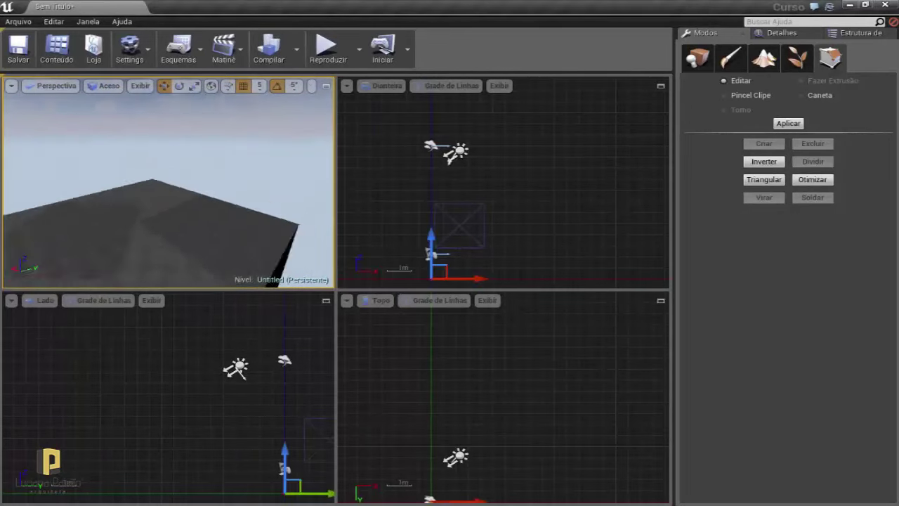
pyautogui.click(137, 190)
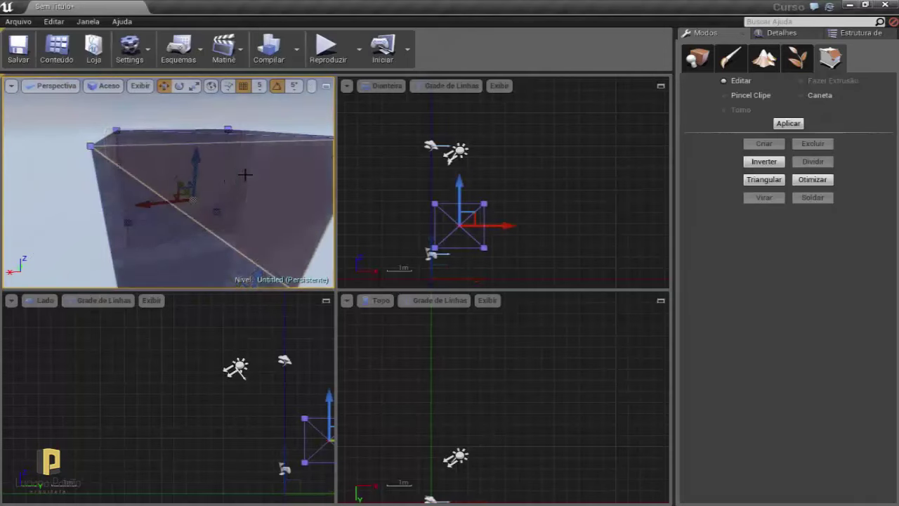
pyautogui.press('f')
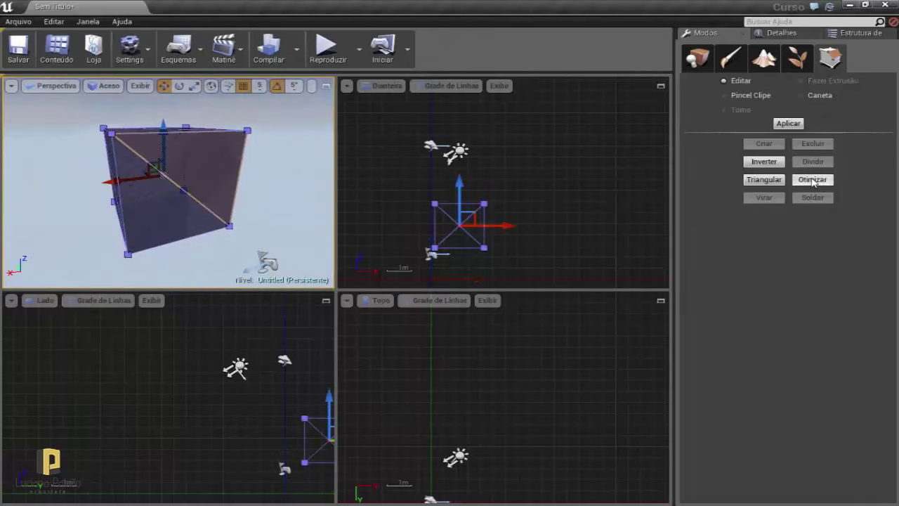
# Optimize the cube brush to merge the triangles back into quad faces.
pyautogui.click(812, 180)
pyautogui.moveTo(238, 189); pyautogui.dragTo(238, 189, button='right')
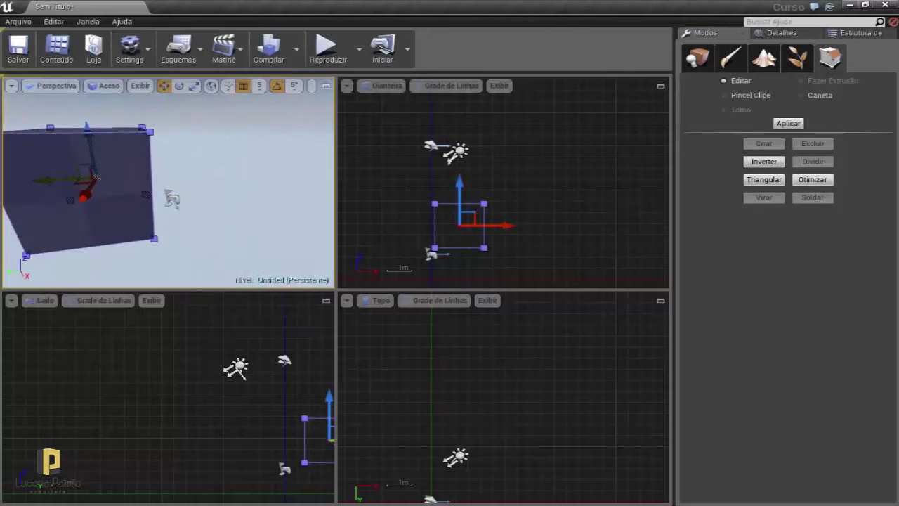
pyautogui.moveTo(97, 177)
pyautogui.mouseDown(button='right')
pyautogui.moveTo(288, 197)
pyautogui.moveTo(225, 201)
pyautogui.moveTo(322, 278)
pyautogui.mouseUp(button='right')
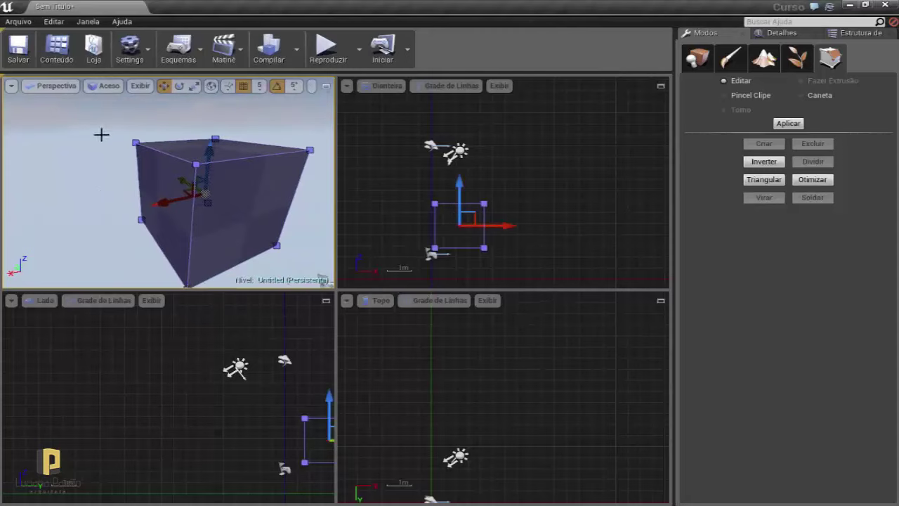
# Extrude the cube's left face outward at Length 16 with 1 segment to lengthen the box.
pyautogui.moveTo(101, 135); pyautogui.dragTo(115, 194, button='right')
pyautogui.click(137, 188)
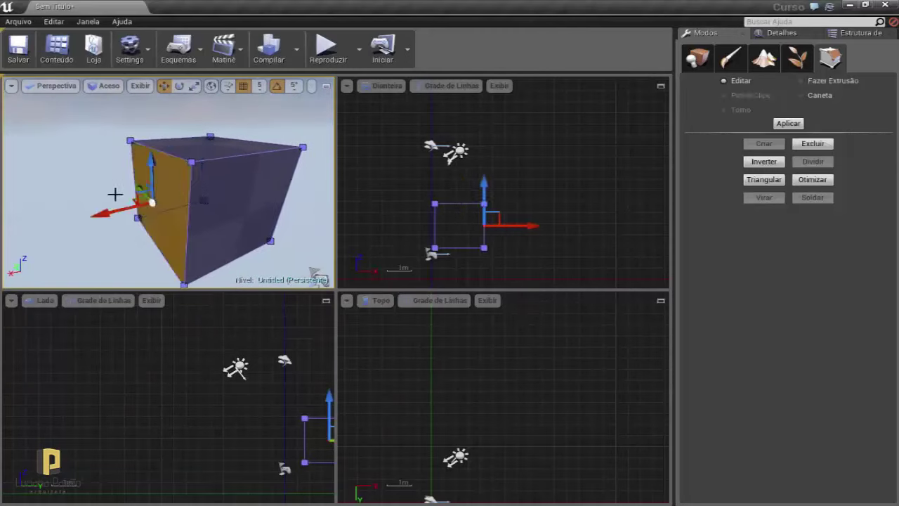
pyautogui.moveTo(98, 163); pyautogui.dragTo(160, 184, button='right')
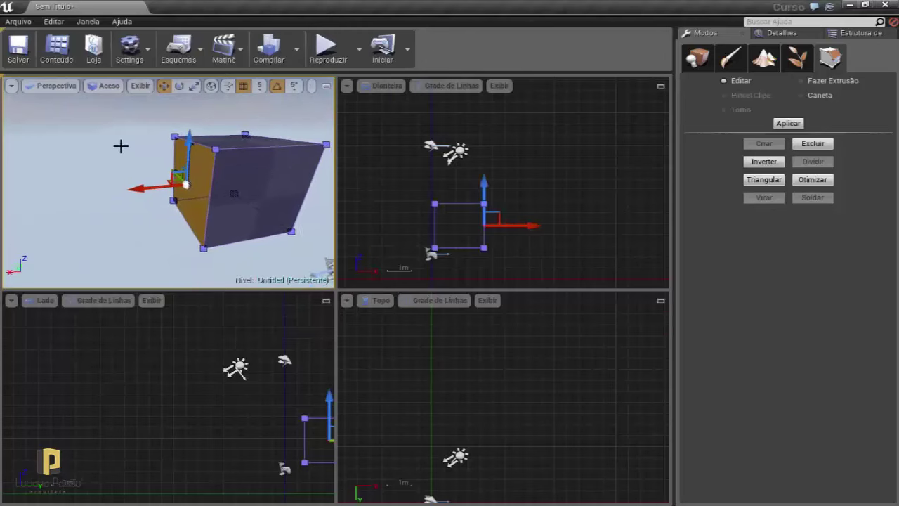
pyautogui.click(800, 80)
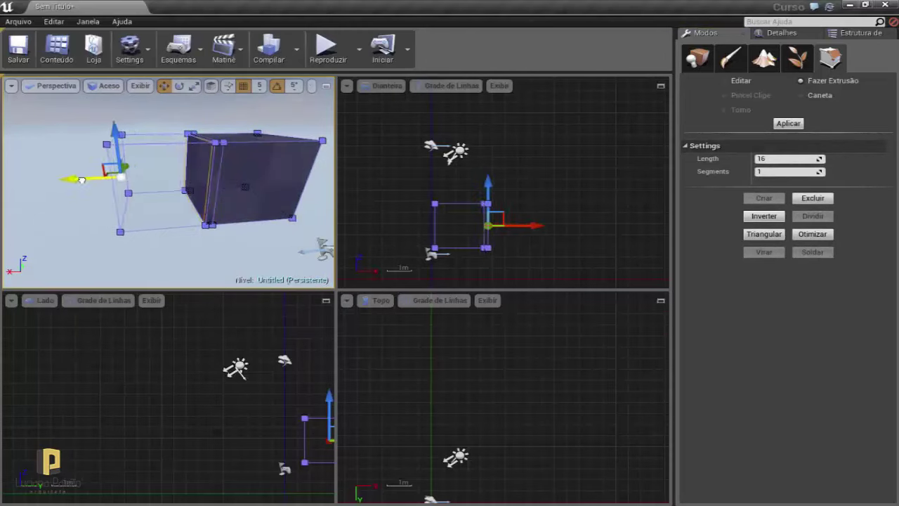
pyautogui.moveTo(82, 179)
pyautogui.mouseDown()
pyautogui.moveTo(189, 171)
pyautogui.moveTo(201, 221)
pyautogui.mouseUp()
pyautogui.moveTo(205, 219); pyautogui.dragTo(181, 227, button='right')
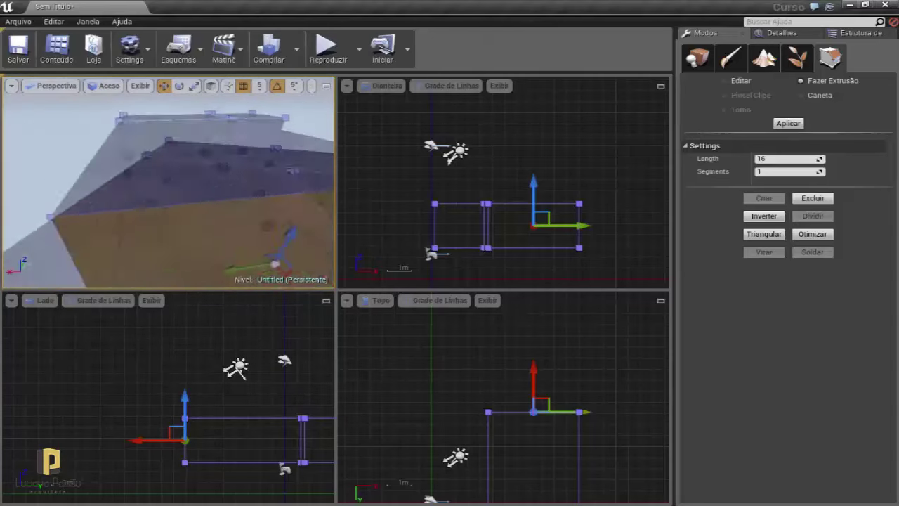
# Select one face of the lengthened box and delete it to open the box.
pyautogui.moveTo(117, 166); pyautogui.dragTo(118, 166, button='right')
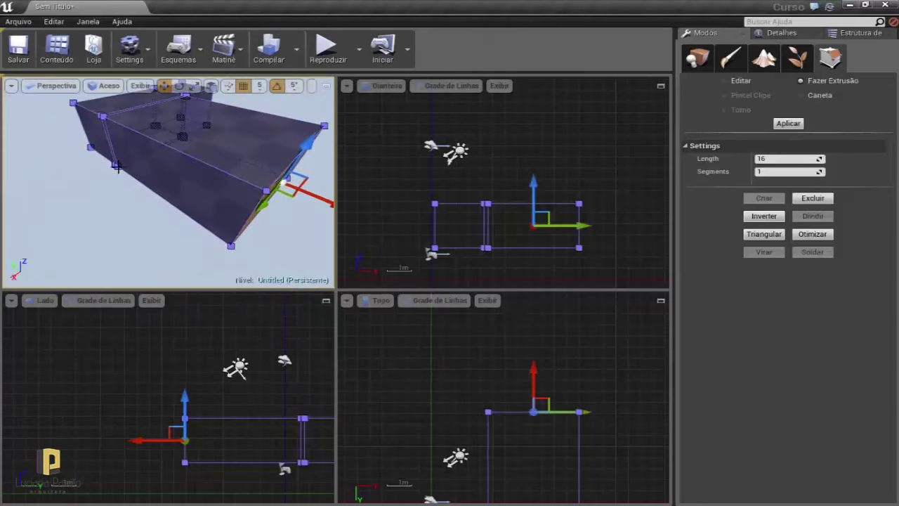
pyautogui.moveTo(179, 197); pyautogui.dragTo(176, 192, button='right')
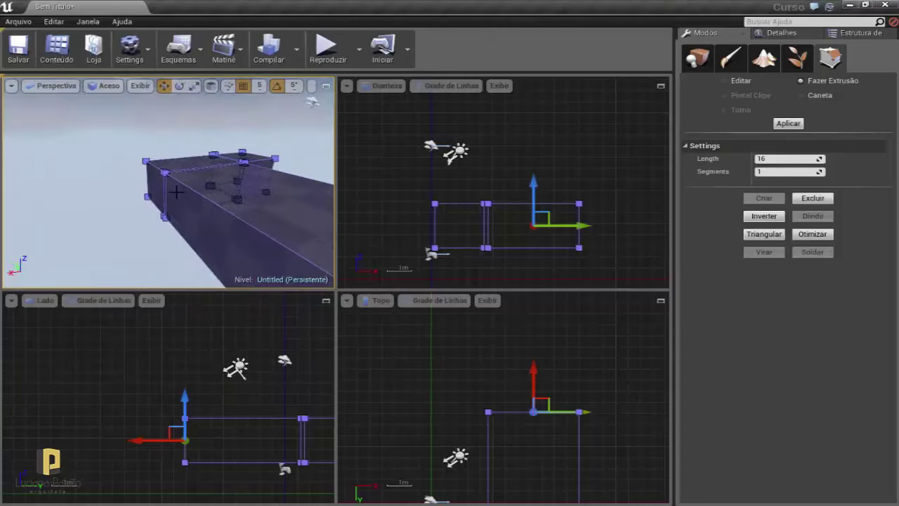
pyautogui.moveTo(260, 185); pyautogui.dragTo(261, 181, button='right')
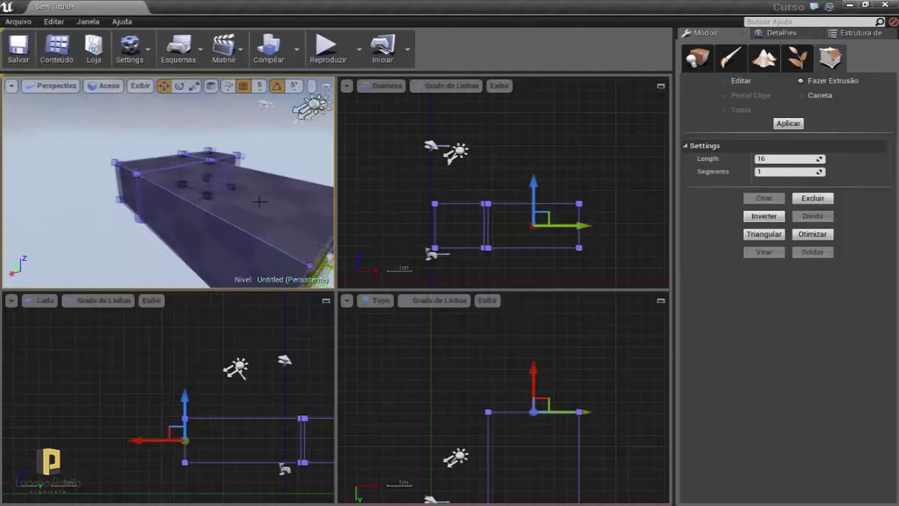
pyautogui.moveTo(259, 201); pyautogui.dragTo(259, 202, button='right')
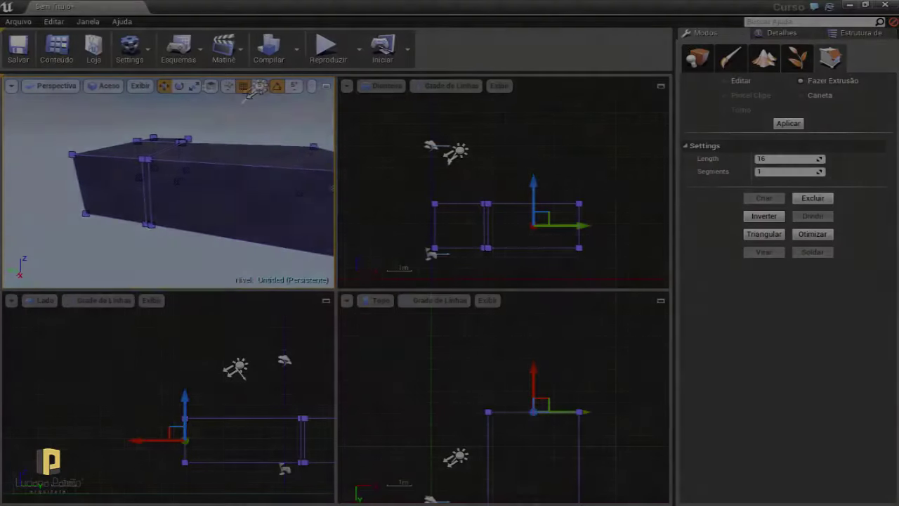
pyautogui.moveTo(243, 137); pyautogui.dragTo(247, 151, button='right')
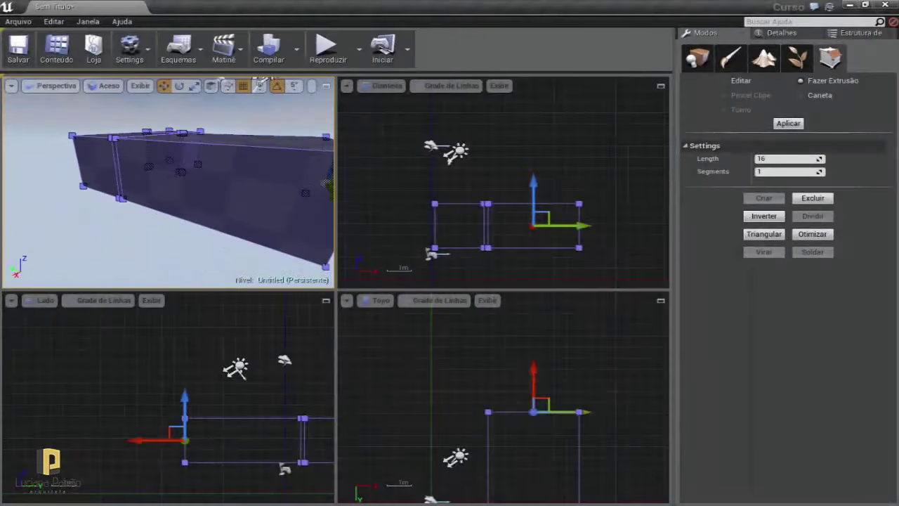
pyautogui.click(565, 219)
pyautogui.click(809, 199)
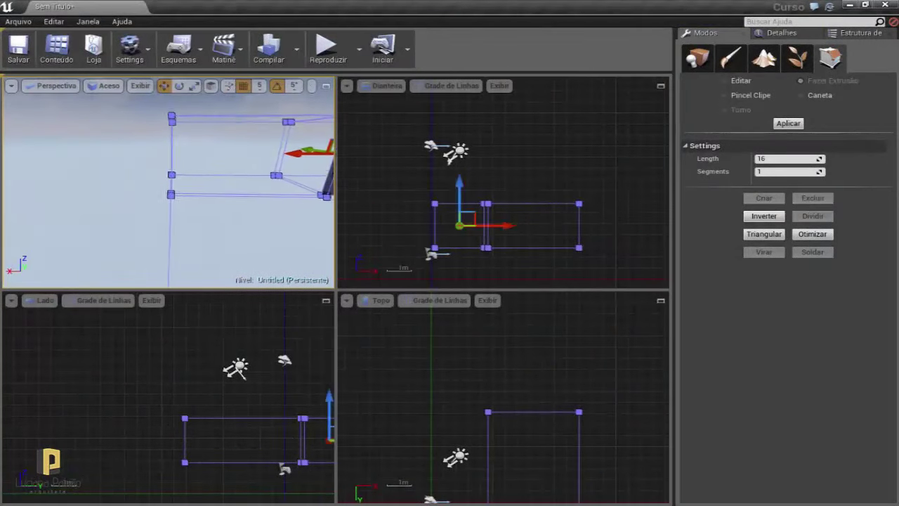
pyautogui.moveTo(156, 165); pyautogui.dragTo(230, 203, button='right')
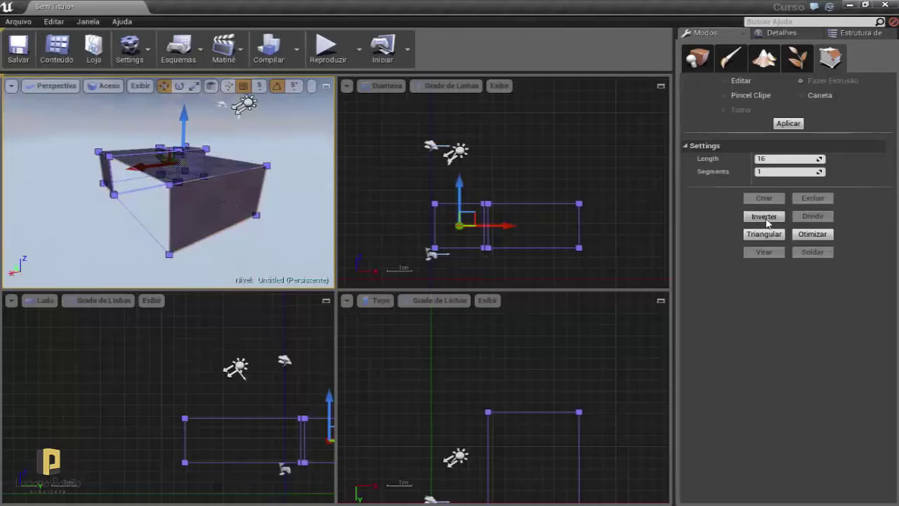
pyautogui.click(275, 215)
pyautogui.moveTo(217, 198)
pyautogui.mouseDown(button='right')
pyautogui.moveTo(254, 228)
pyautogui.moveTo(241, 127)
pyautogui.mouseUp(button='right')
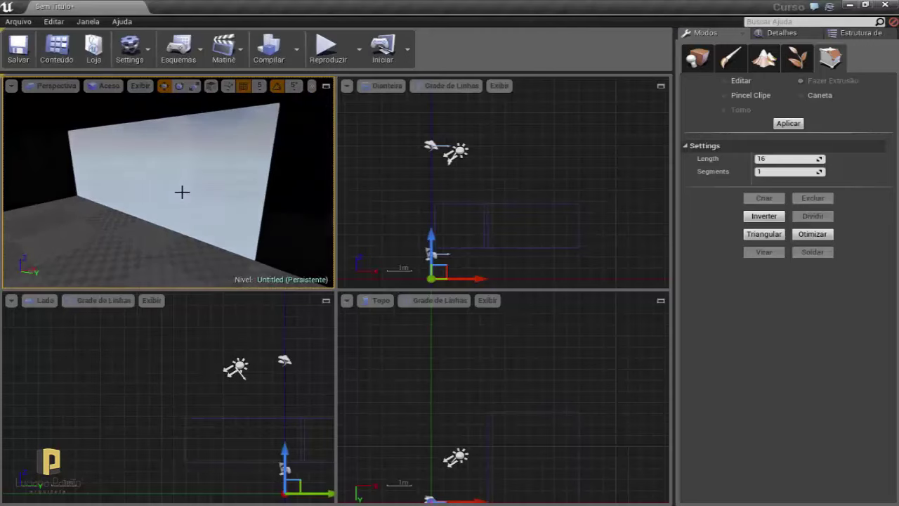
pyautogui.moveTo(180, 191)
pyautogui.mouseDown(button='right')
pyautogui.moveTo(173, 170)
pyautogui.moveTo(200, 176)
pyautogui.mouseUp(button='right')
pyautogui.click(201, 176)
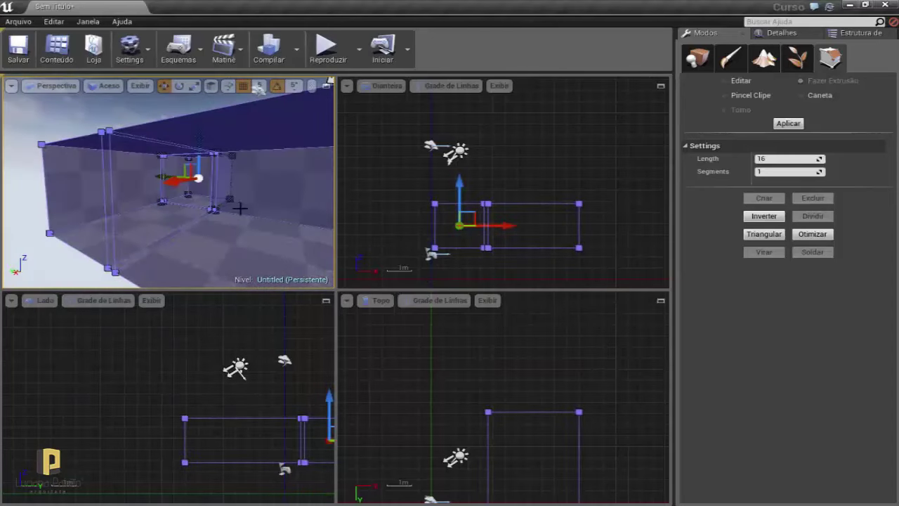
pyautogui.moveTo(239, 208); pyautogui.dragTo(237, 208, button='right')
pyautogui.moveTo(134, 170)
pyautogui.mouseDown(button='right')
pyautogui.moveTo(151, 166)
pyautogui.moveTo(146, 182)
pyautogui.moveTo(195, 189)
pyautogui.moveTo(167, 183)
pyautogui.mouseUp(button='right')
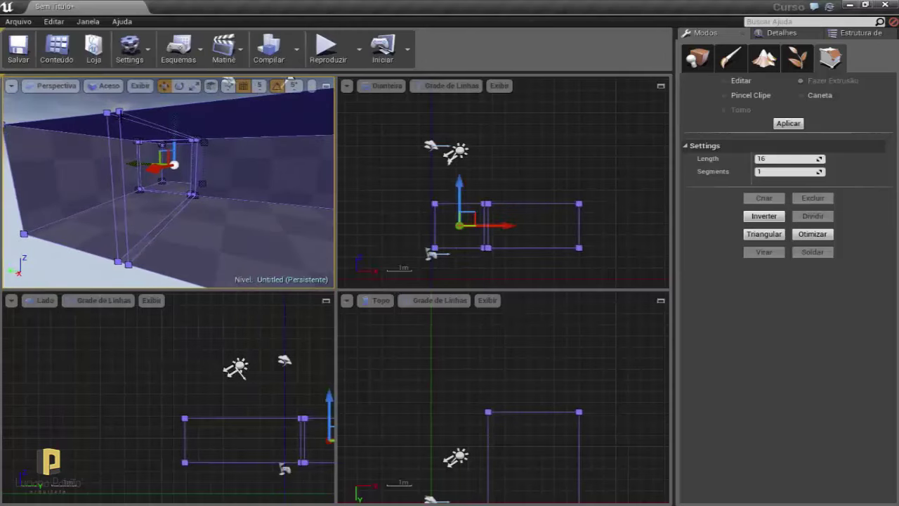
pyautogui.click(118, 110)
pyautogui.moveTo(119, 108); pyautogui.dragTo(119, 108, button='right')
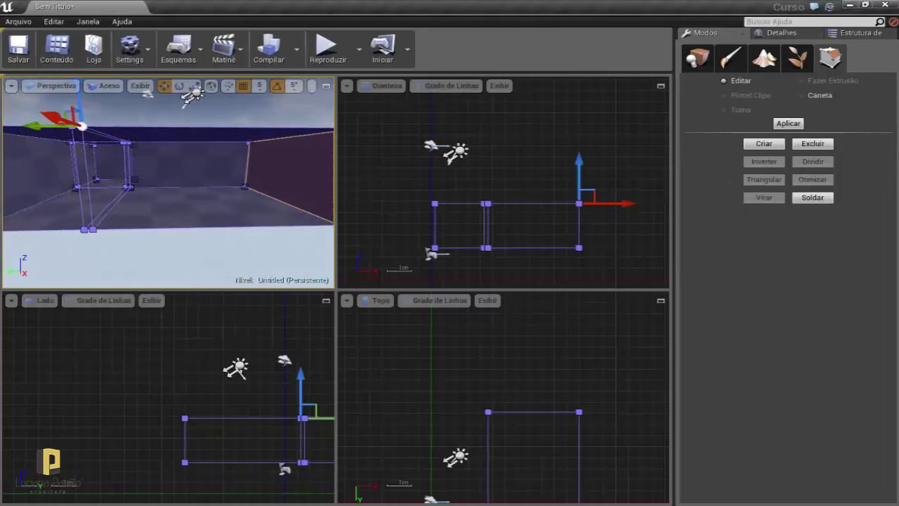
pyautogui.moveTo(175, 206); pyautogui.dragTo(136, 193, button='right')
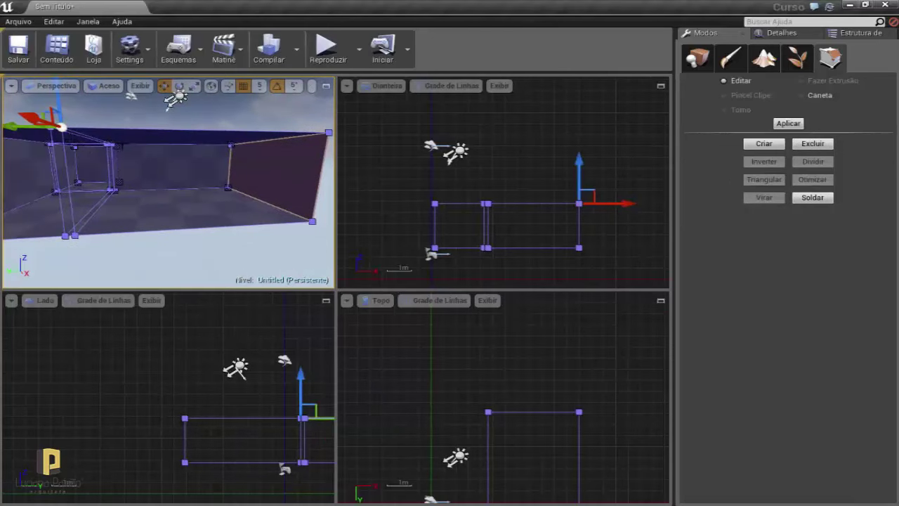
pyautogui.moveTo(267, 160); pyautogui.dragTo(92, 135, button='right')
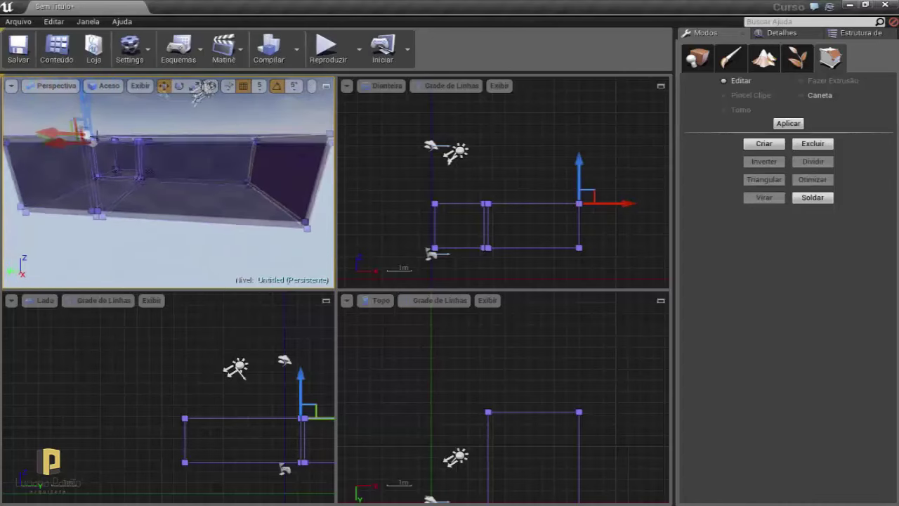
pyautogui.moveTo(120, 135); pyautogui.dragTo(79, 121, button='right')
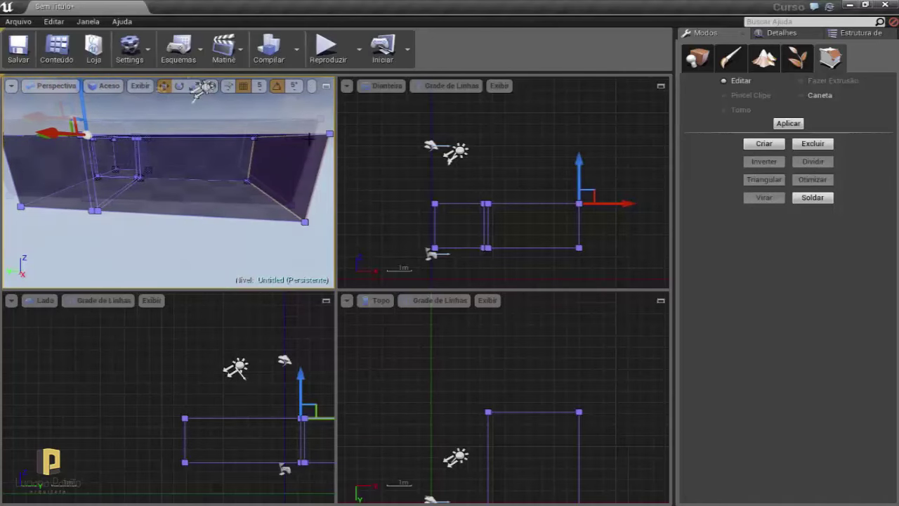
pyautogui.click(321, 118)
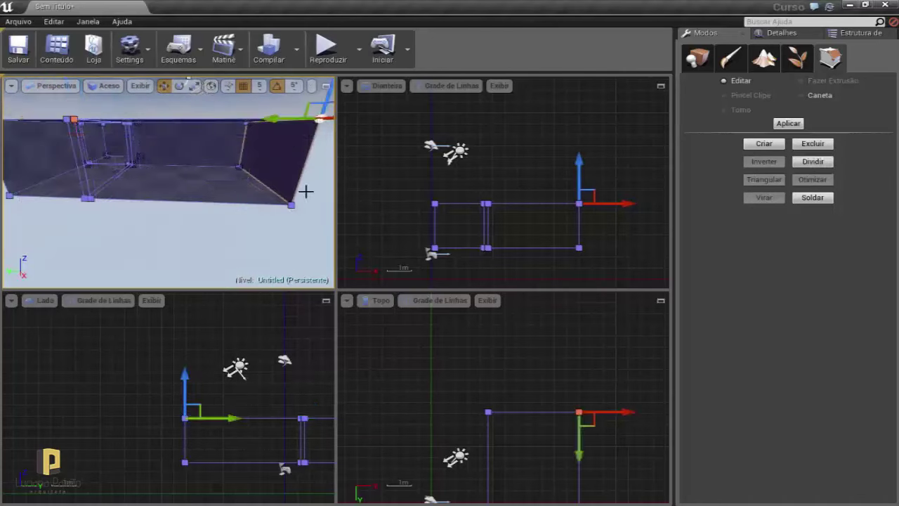
pyautogui.keyDown('ctrl'); pyautogui.click(291, 205); pyautogui.keyUp('ctrl')
pyautogui.keyDown('ctrl'); pyautogui.click(88, 199); pyautogui.keyUp('ctrl')
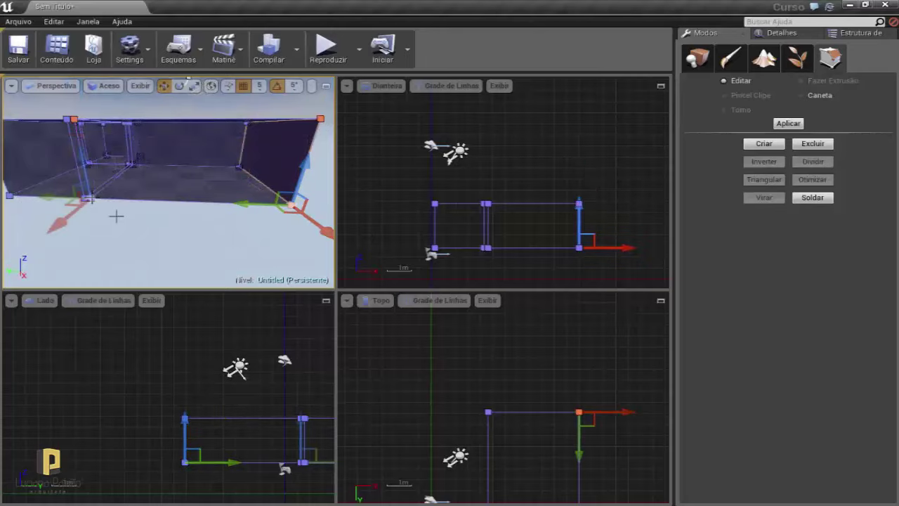
pyautogui.click(760, 145)
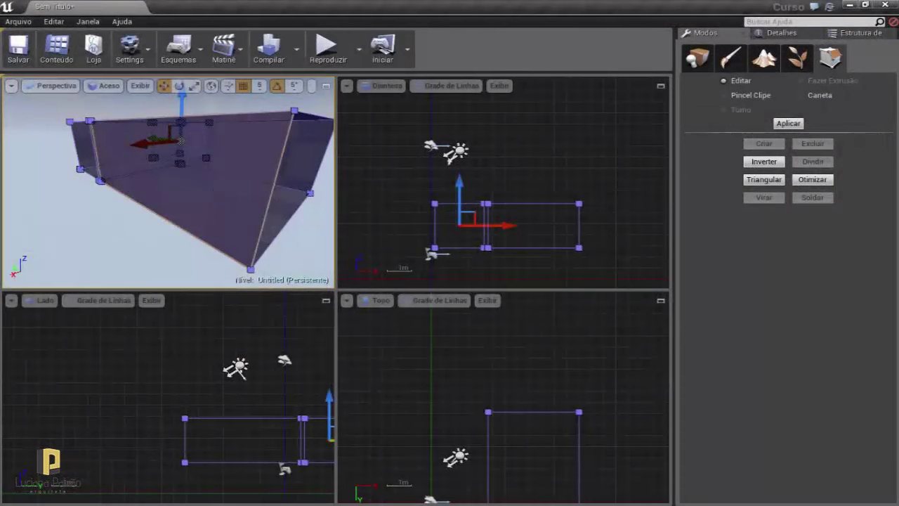
pyautogui.click(197, 198)
pyautogui.click(764, 161)
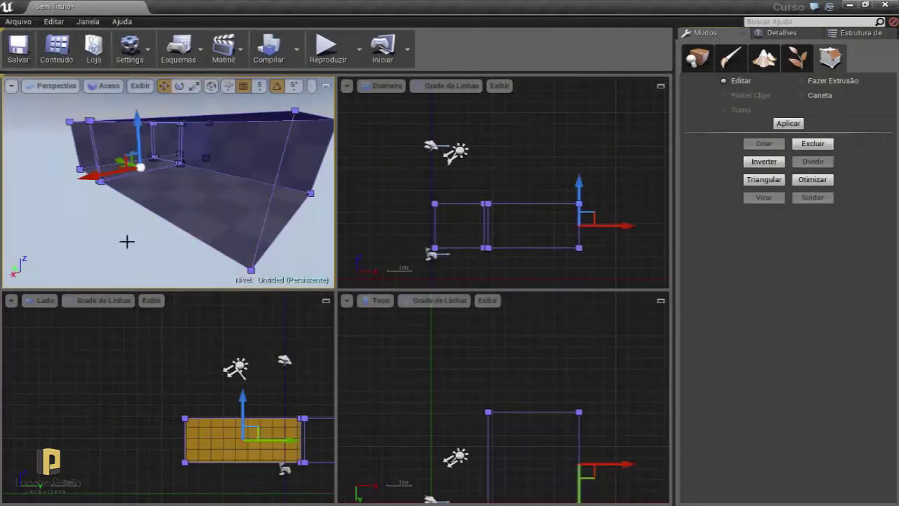
pyautogui.moveTo(126, 241)
pyautogui.mouseDown()
pyautogui.moveTo(153, 139)
pyautogui.moveTo(170, 141)
pyautogui.mouseUp()
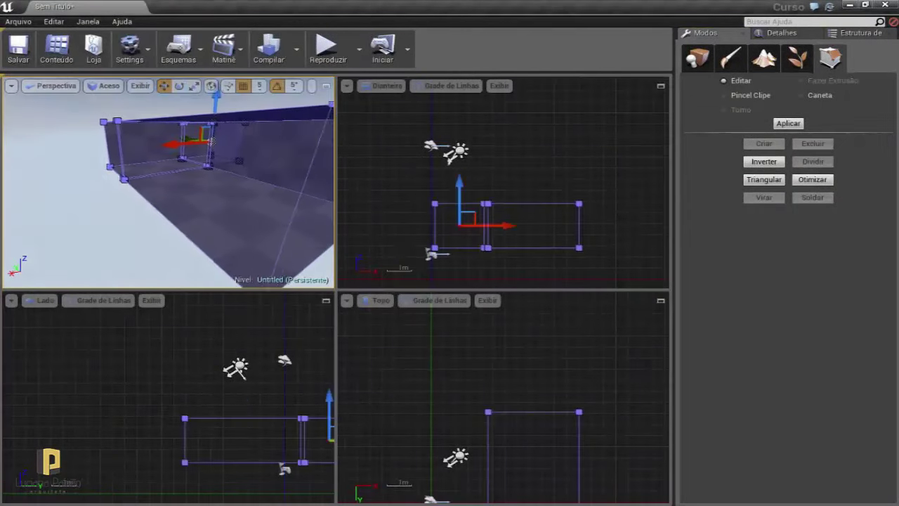
pyautogui.hotkey('ctrl', 'z')
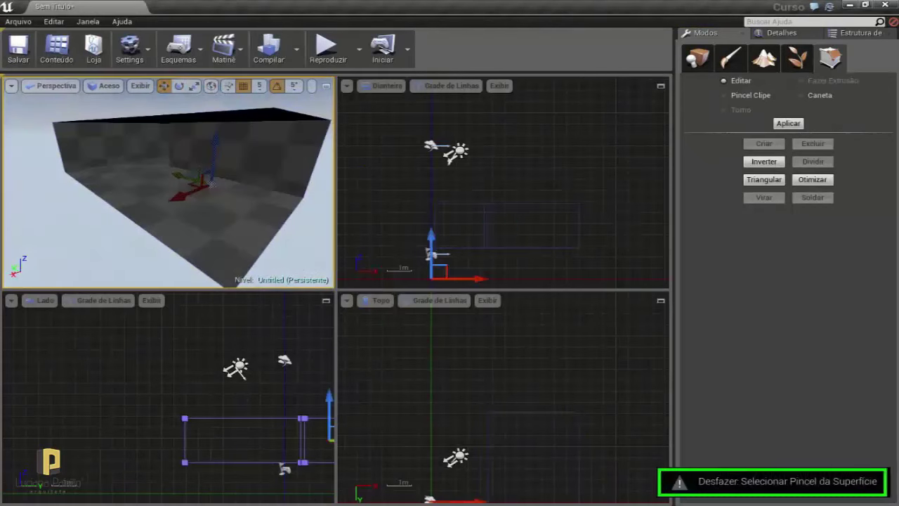
pyautogui.hotkey('ctrl', 'z')
pyautogui.hotkey('ctrl', 'z')
pyautogui.hotkey('ctrl', 'z')
pyautogui.hotkey('ctrl', 'z')
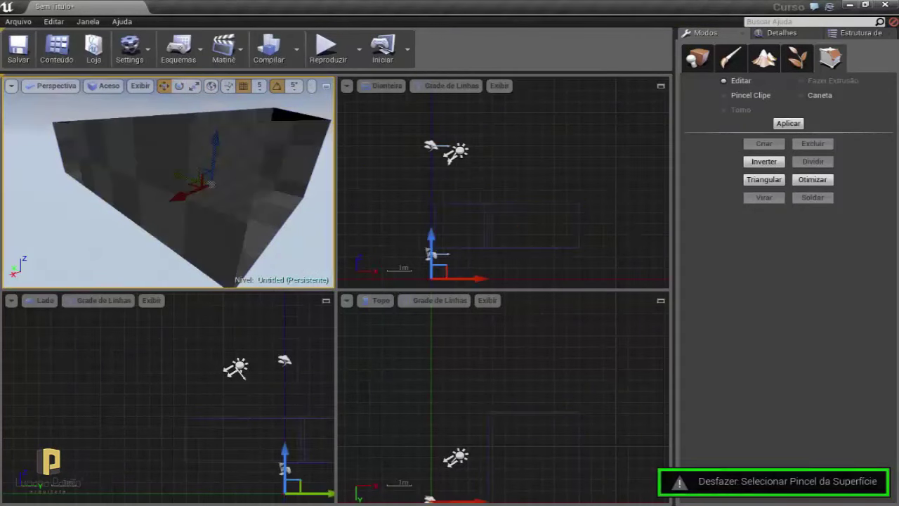
pyautogui.hotkey('ctrl', 'z')
pyautogui.hotkey('ctrl', 'z')
pyautogui.hotkey('ctrl', 'z')
pyautogui.moveTo(299, 238); pyautogui.dragTo(299, 238)
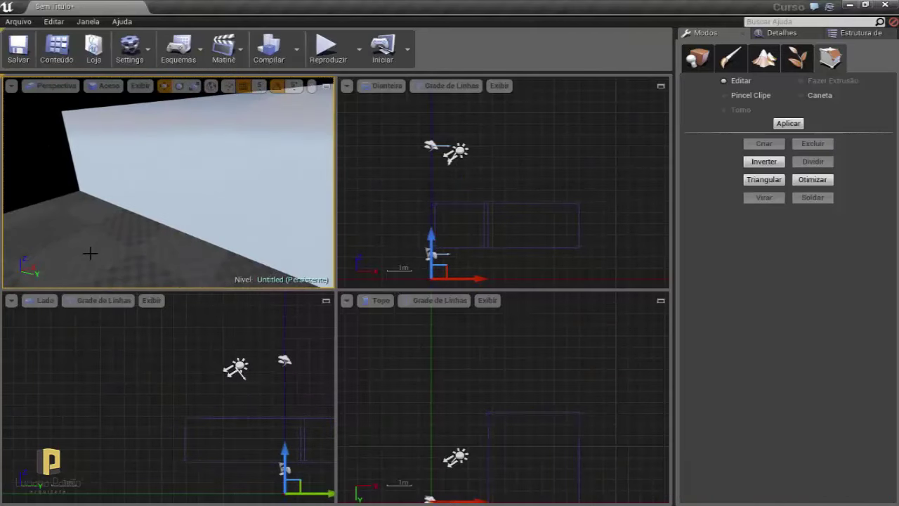
# Orbit around the box brush, picking several of its corner vertices and a face.
pyautogui.click(140, 162)
pyautogui.moveTo(140, 162); pyautogui.dragTo(153, 168)
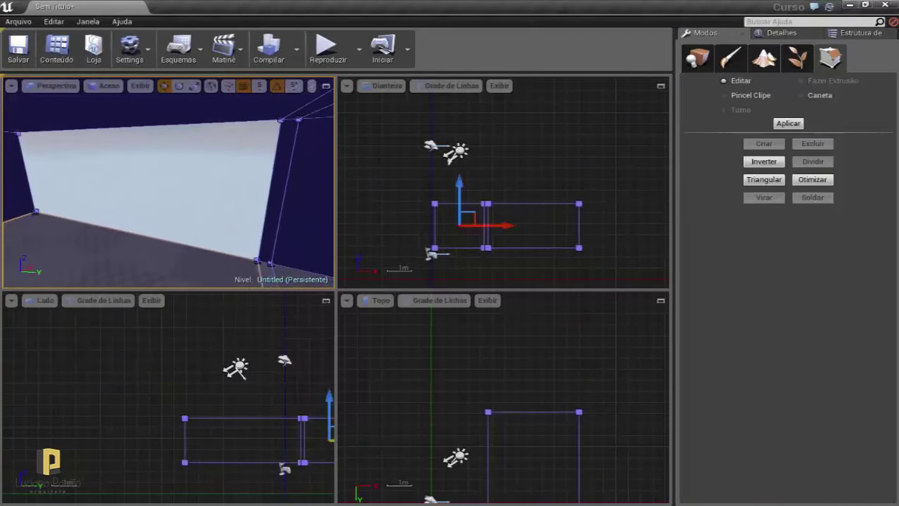
pyautogui.click(279, 122)
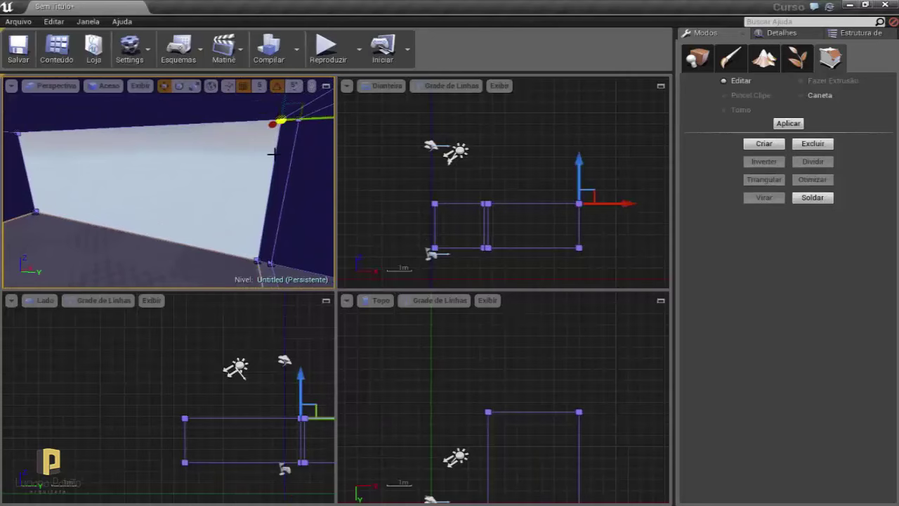
pyautogui.click(269, 262)
pyautogui.moveTo(239, 256); pyautogui.dragTo(54, 207)
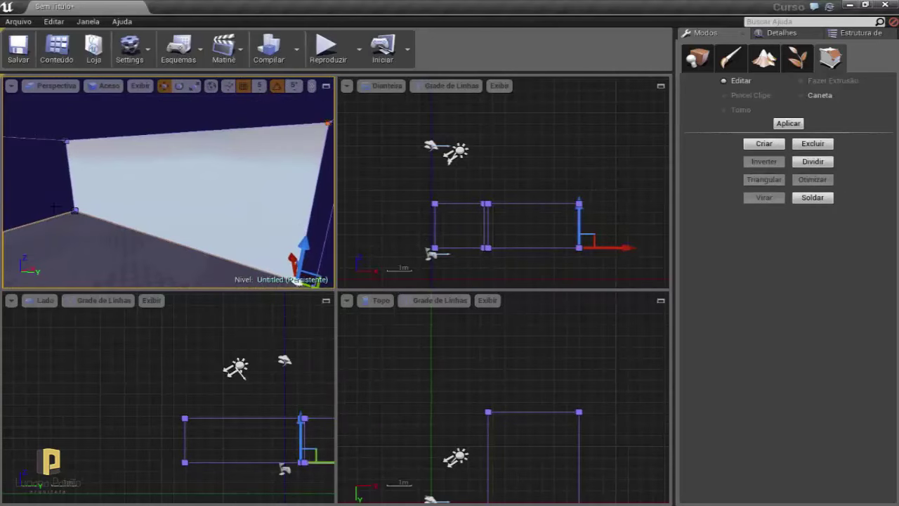
pyautogui.click(76, 213)
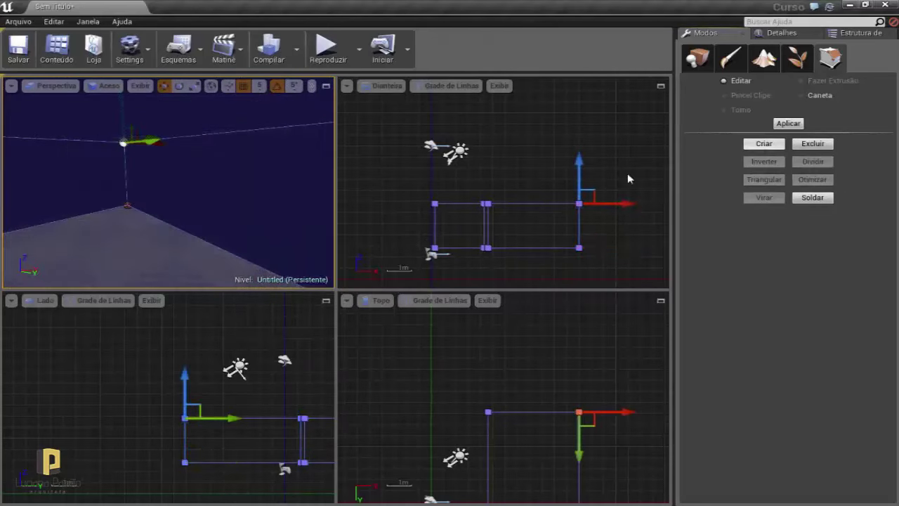
pyautogui.moveTo(232, 196)
pyautogui.mouseDown()
pyautogui.moveTo(162, 189)
pyautogui.moveTo(232, 197)
pyautogui.moveTo(206, 249)
pyautogui.moveTo(223, 257)
pyautogui.moveTo(204, 246)
pyautogui.mouseUp()
pyautogui.click(161, 189)
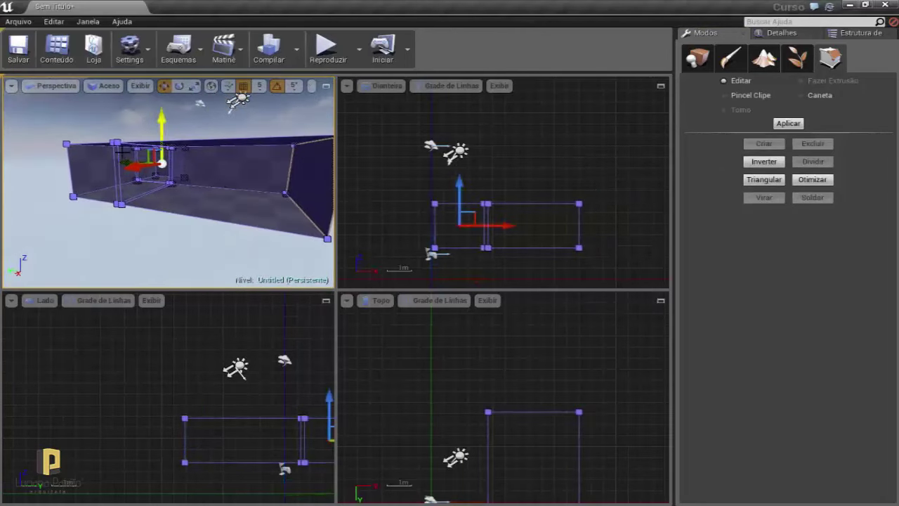
# Turn the view toward the brush's far end and select its far bottom corner vertex.
pyautogui.moveTo(213, 162); pyautogui.dragTo(214, 159)
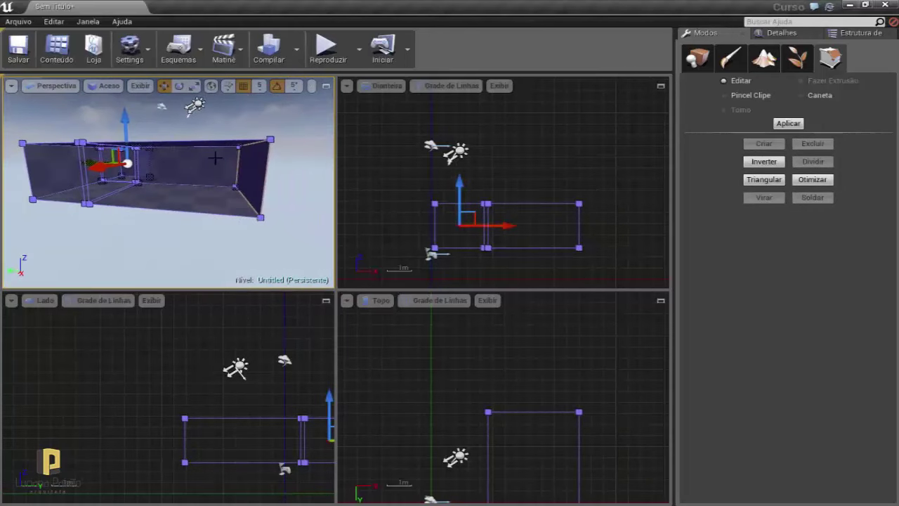
pyautogui.click(83, 143)
pyautogui.click(86, 203)
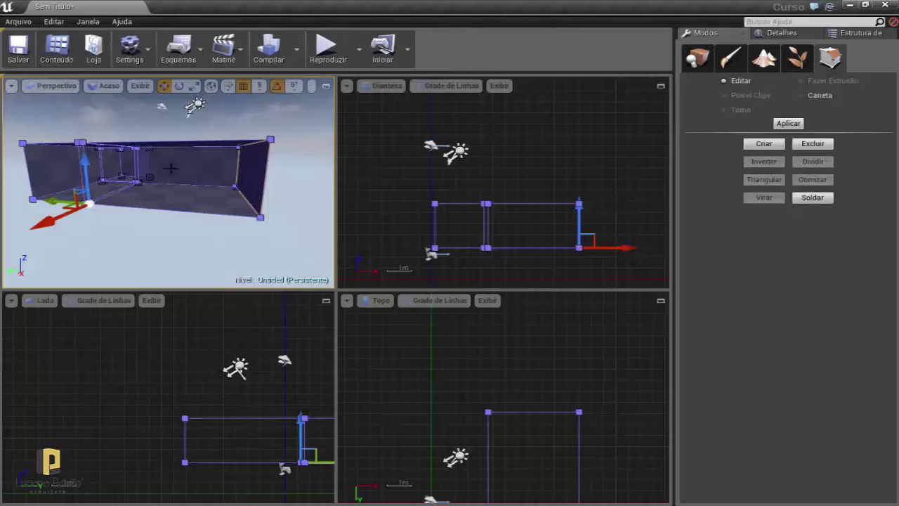
pyautogui.moveTo(219, 182); pyautogui.dragTo(186, 166)
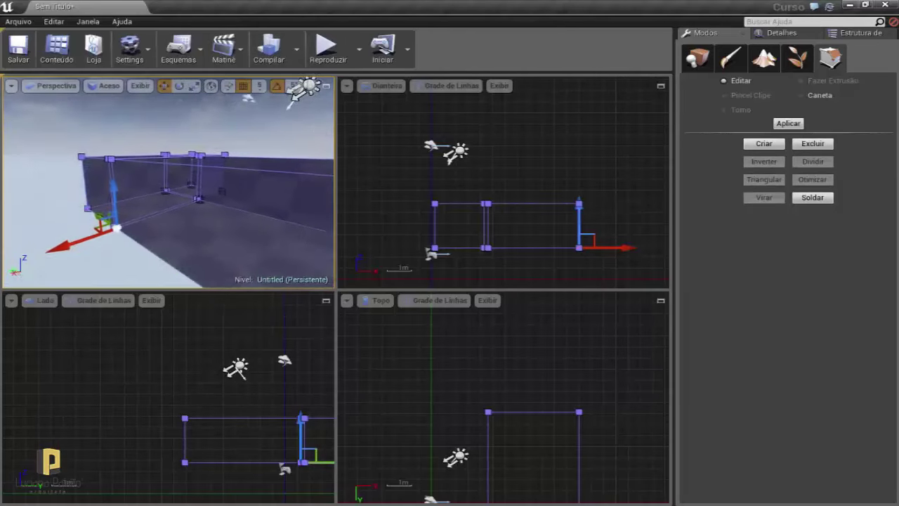
pyautogui.moveTo(239, 79); pyautogui.dragTo(209, 85)
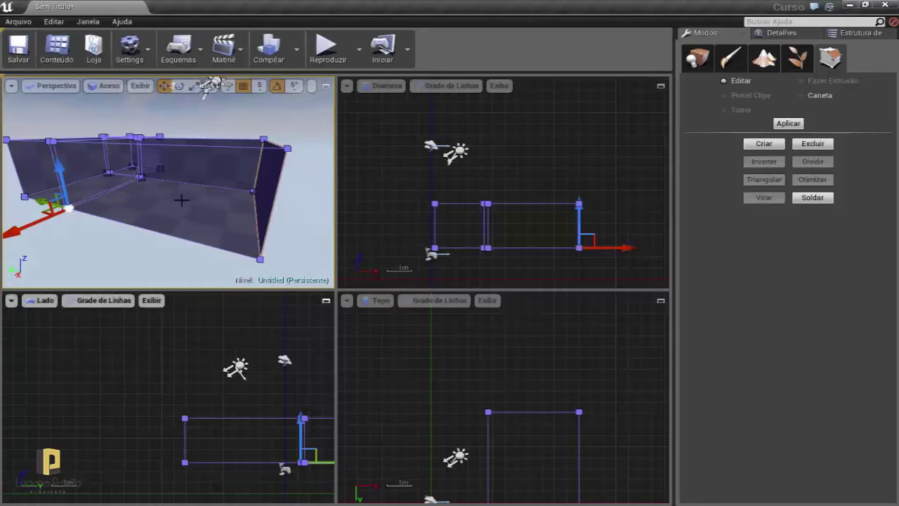
pyautogui.moveTo(195, 198); pyautogui.dragTo(204, 211)
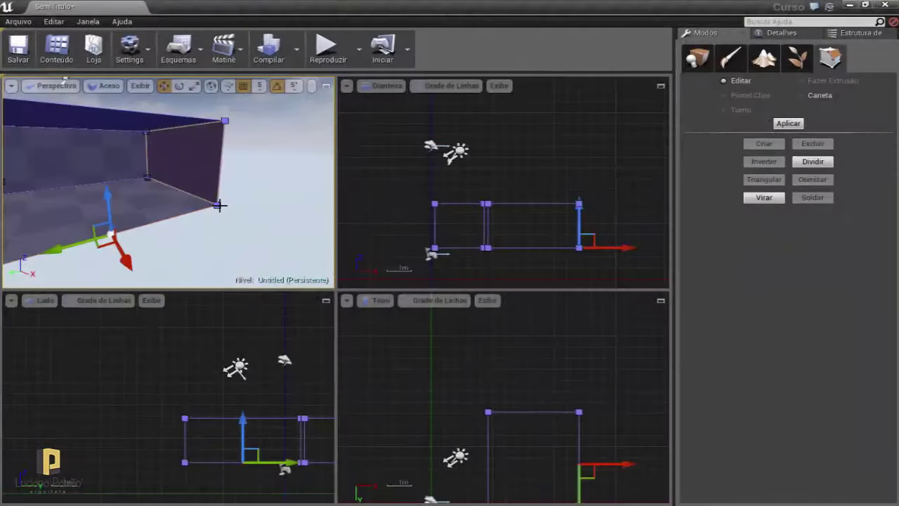
pyautogui.click(218, 205)
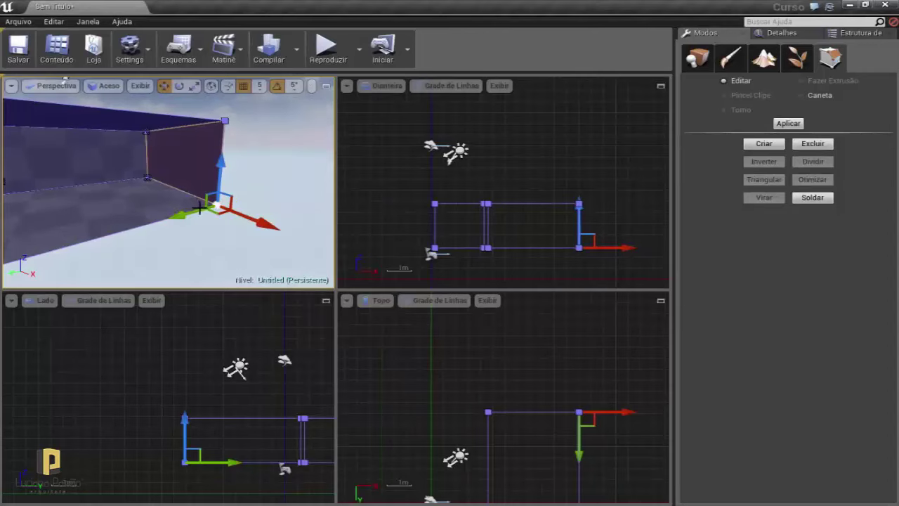
# Push the selected corner vertex outward along Y so the wall slants.
pyautogui.moveTo(199, 207); pyautogui.dragTo(141, 197)
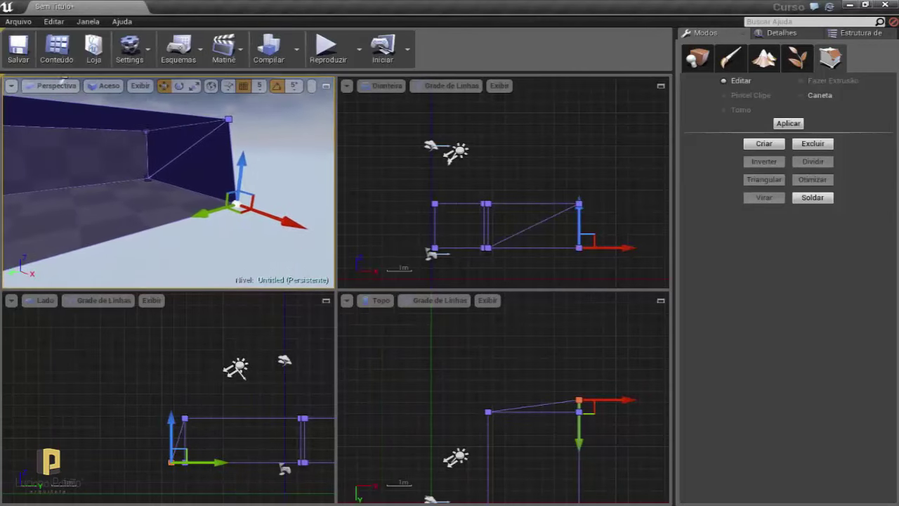
pyautogui.click(158, 128)
pyautogui.moveTo(215, 203); pyautogui.dragTo(207, 203)
pyautogui.moveTo(177, 161); pyautogui.dragTo(161, 78)
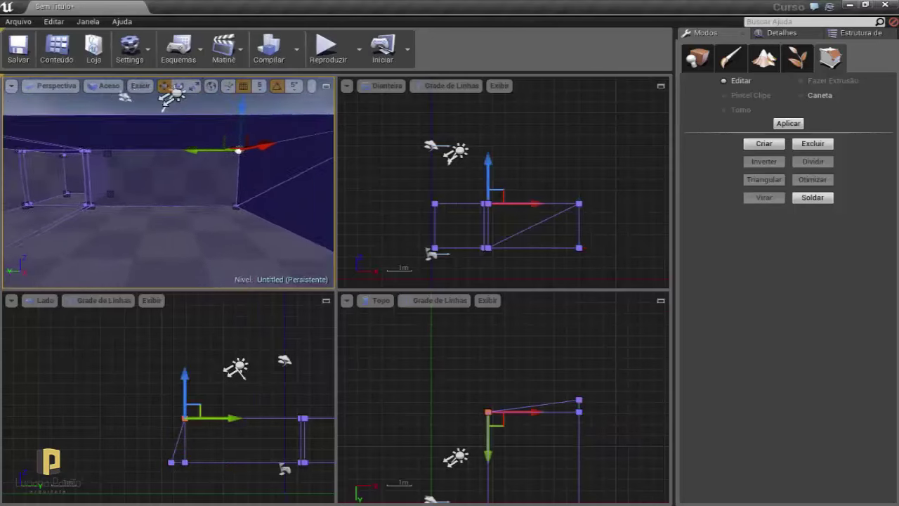
pyautogui.moveTo(176, 172); pyautogui.dragTo(158, 172)
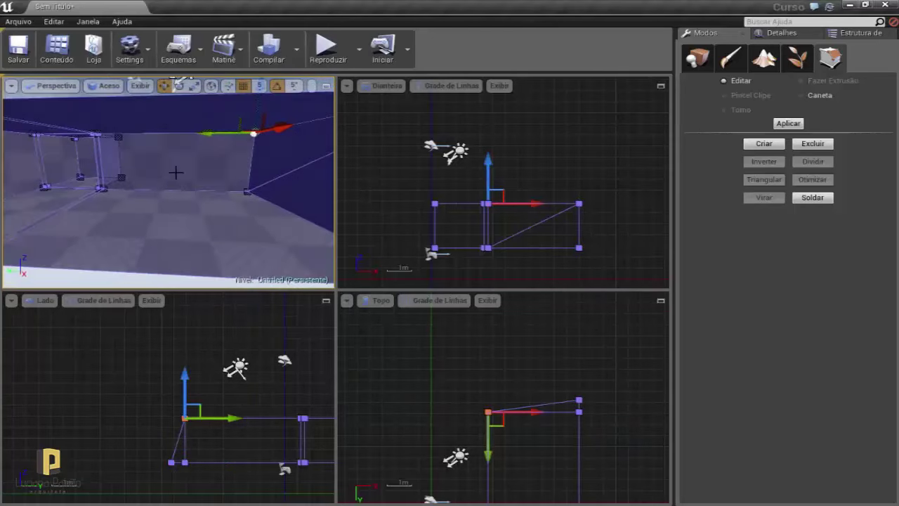
pyautogui.moveTo(226, 185)
pyautogui.mouseDown()
pyautogui.moveTo(262, 185)
pyautogui.moveTo(190, 189)
pyautogui.mouseUp()
# Inspect the slanted corner by selecting the floor face and framing all viewports on the brush.
pyautogui.click(247, 221)
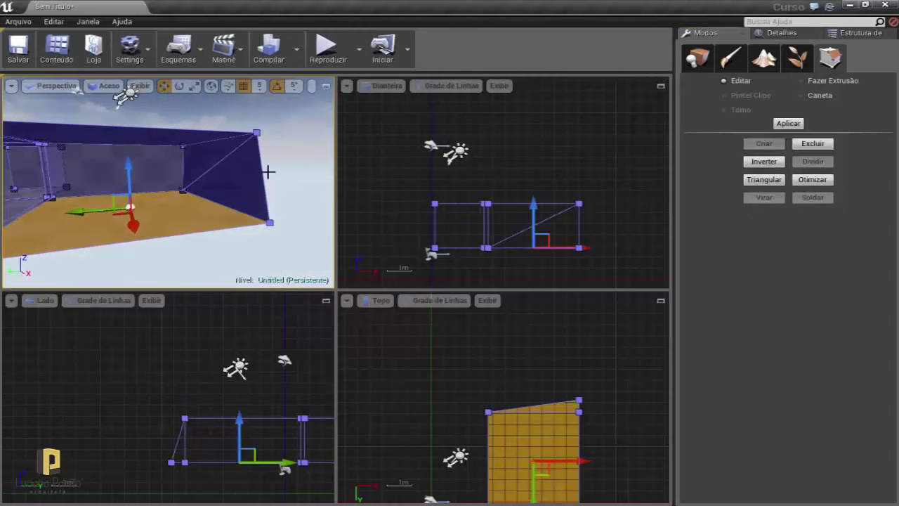
pyautogui.moveTo(268, 172); pyautogui.dragTo(275, 177)
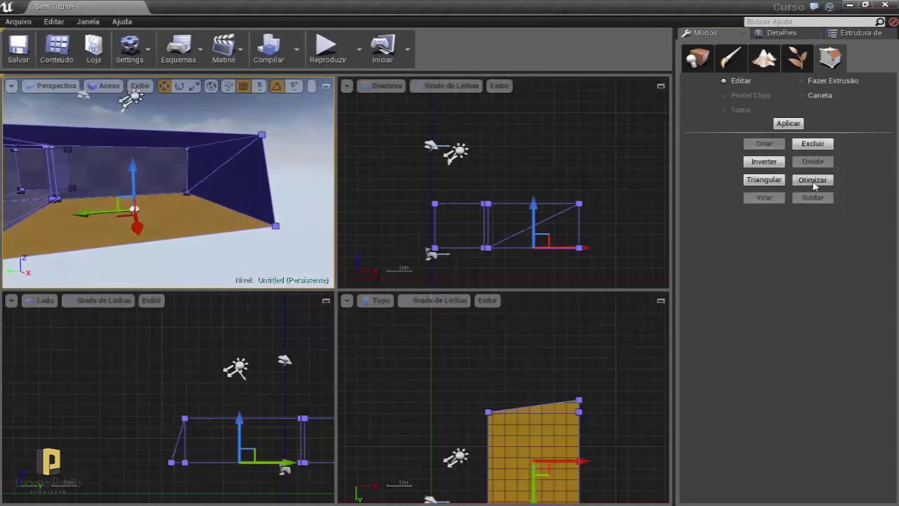
pyautogui.moveTo(268, 143); pyautogui.dragTo(224, 138)
pyautogui.click(225, 138)
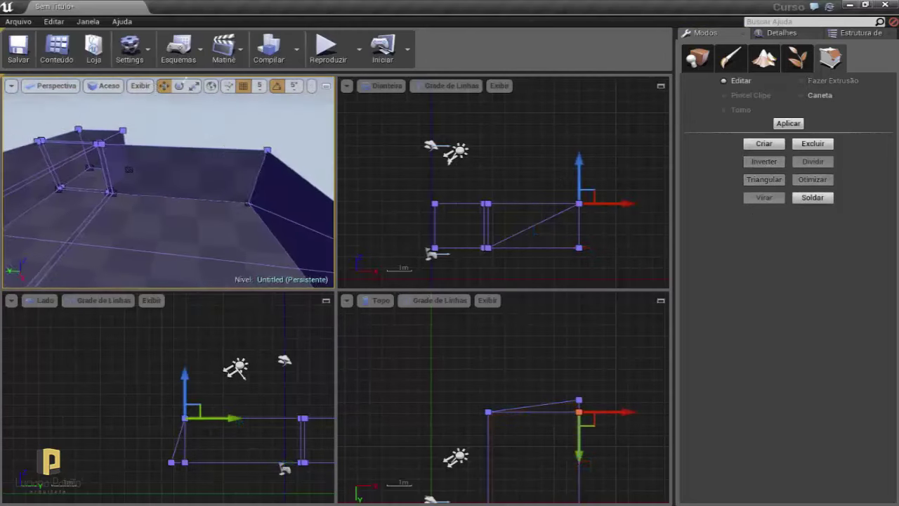
pyautogui.moveTo(180, 124); pyautogui.dragTo(211, 133, button='right')
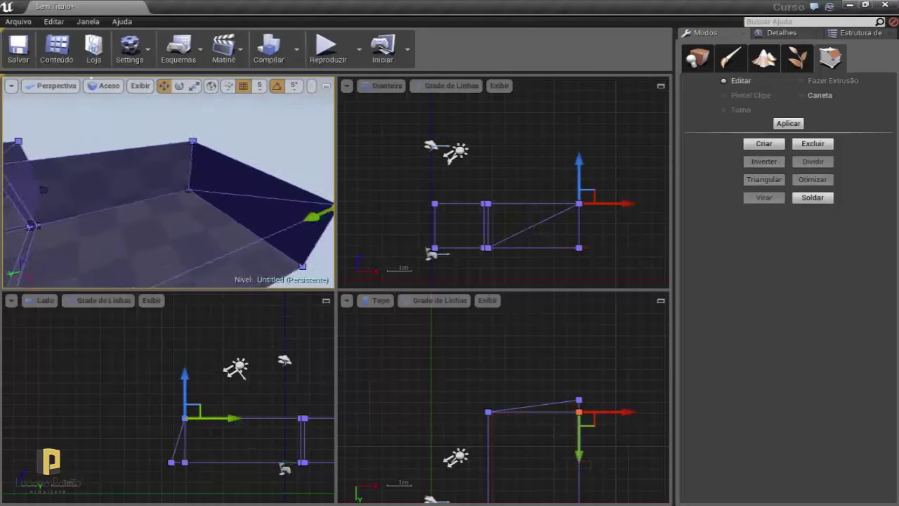
pyautogui.press('f')
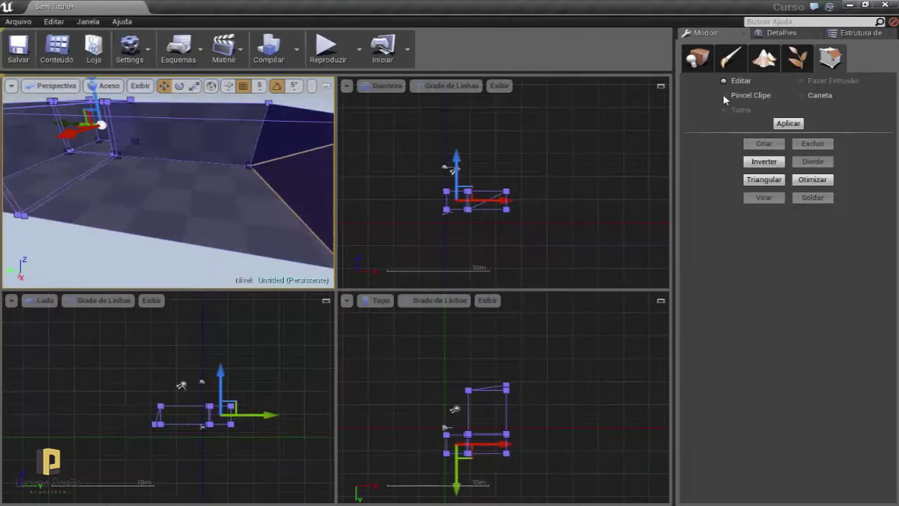
pyautogui.click(723, 95)
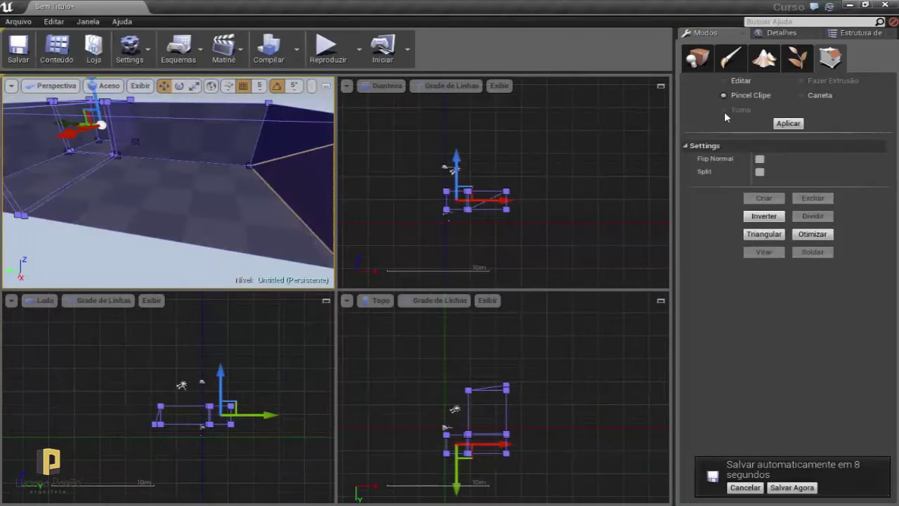
pyautogui.press('f')
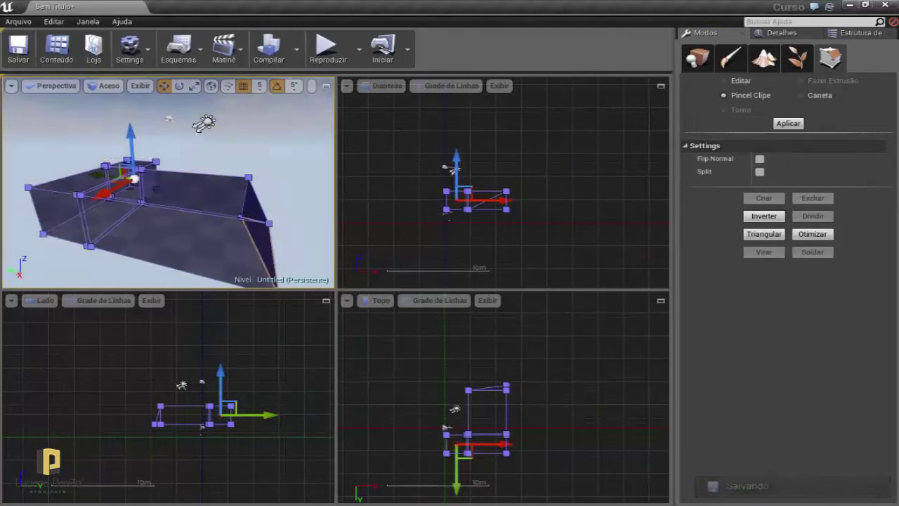
pyautogui.moveTo(233, 159)
pyautogui.mouseDown()
pyautogui.moveTo(210, 140)
pyautogui.moveTo(218, 151)
pyautogui.mouseUp()
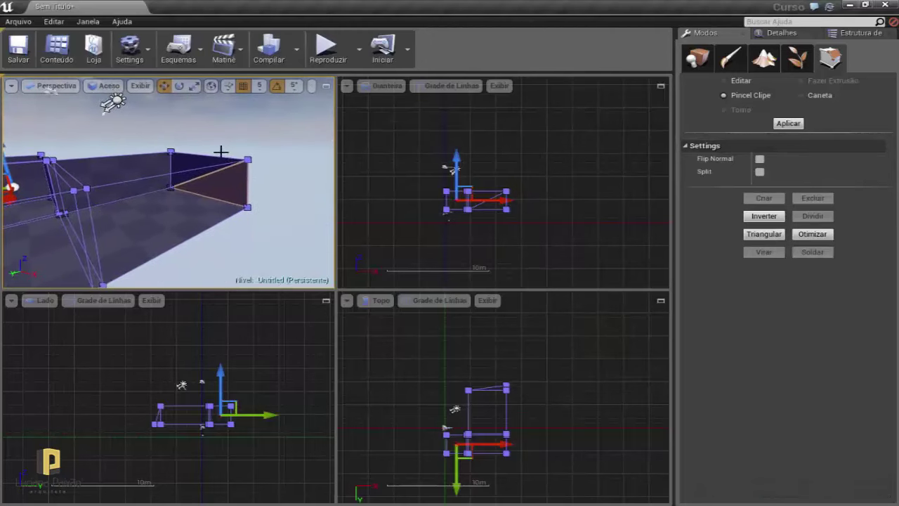
pyautogui.moveTo(220, 152); pyautogui.dragTo(211, 152)
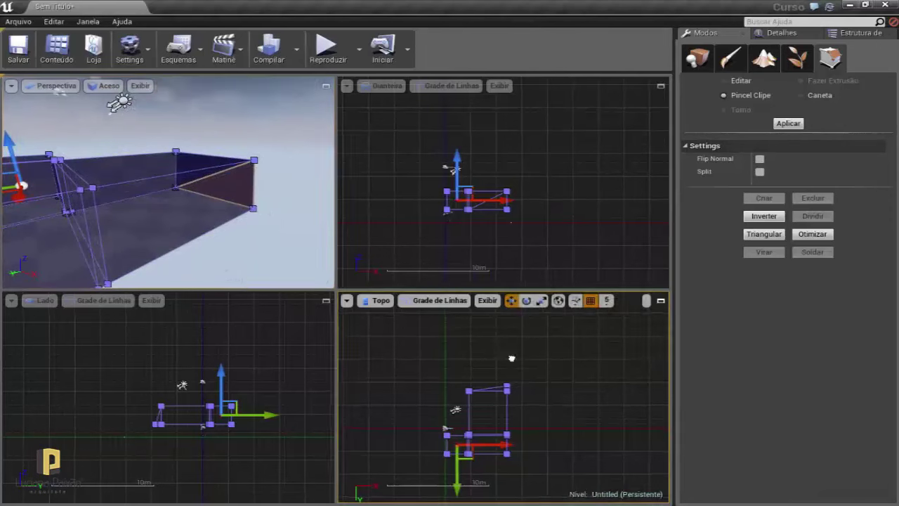
pyautogui.press('f')
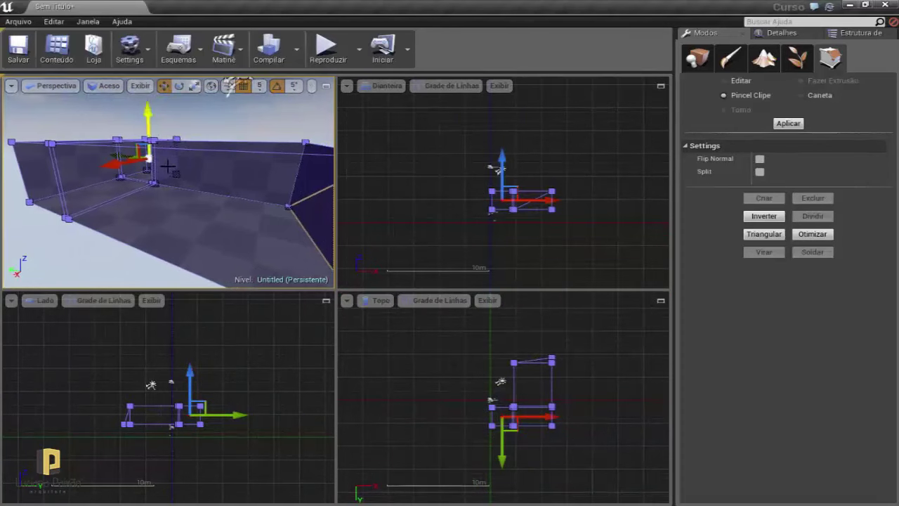
pyautogui.moveTo(153, 116)
pyautogui.mouseDown(button='right')
pyautogui.moveTo(169, 112)
pyautogui.moveTo(217, 168)
pyautogui.moveTo(175, 165)
pyautogui.moveTo(206, 83)
pyautogui.moveTo(168, 162)
pyautogui.moveTo(168, 176)
pyautogui.moveTo(183, 182)
pyautogui.moveTo(149, 90)
pyautogui.mouseUp(button='right')
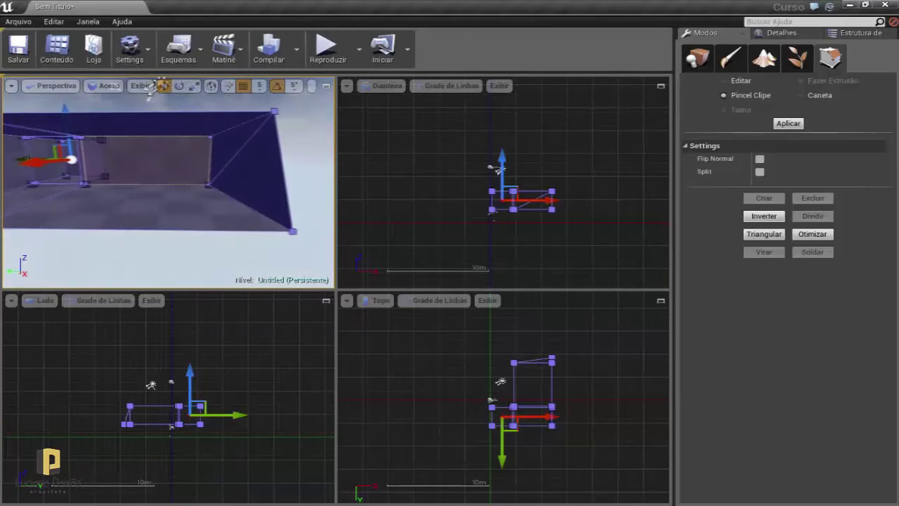
pyautogui.click(294, 231)
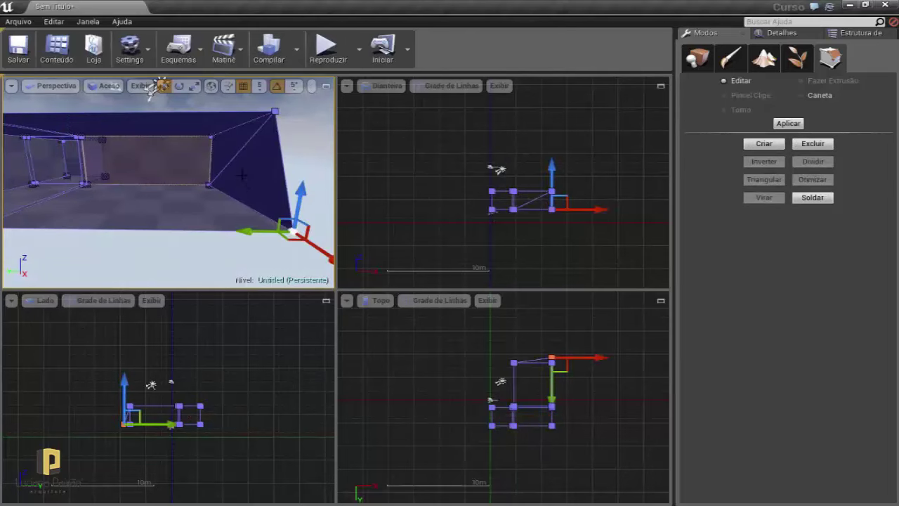
pyautogui.scroll(5, 294, 231)
pyautogui.moveTo(294, 231); pyautogui.dragTo(211, 225, button='right')
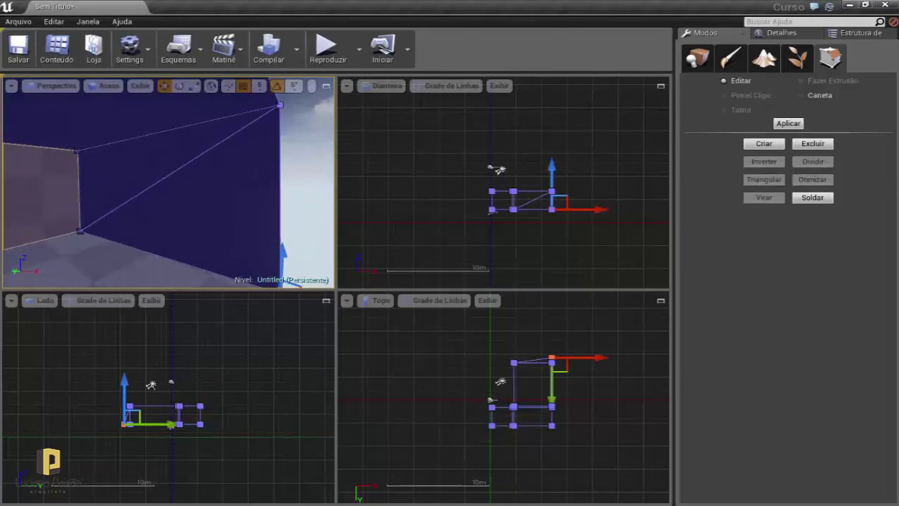
pyautogui.click(196, 196)
pyautogui.click(101, 164)
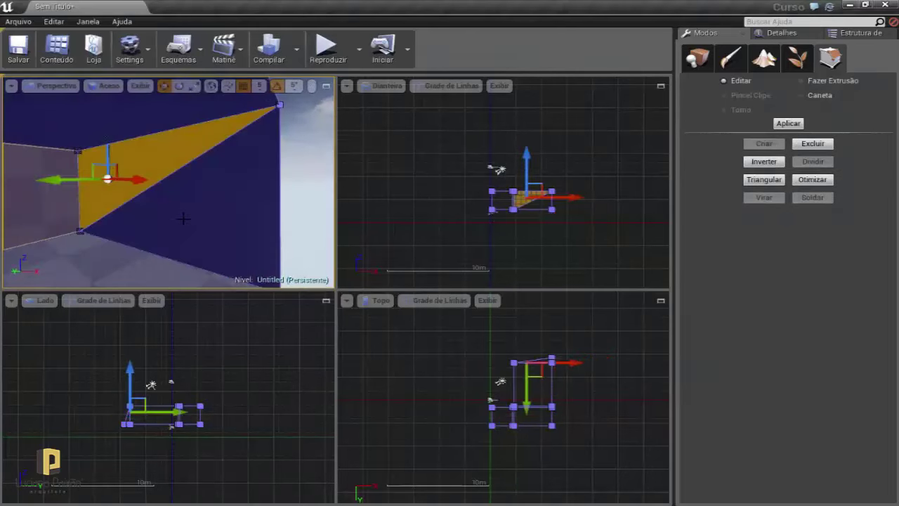
pyautogui.click(185, 217)
pyautogui.click(138, 165)
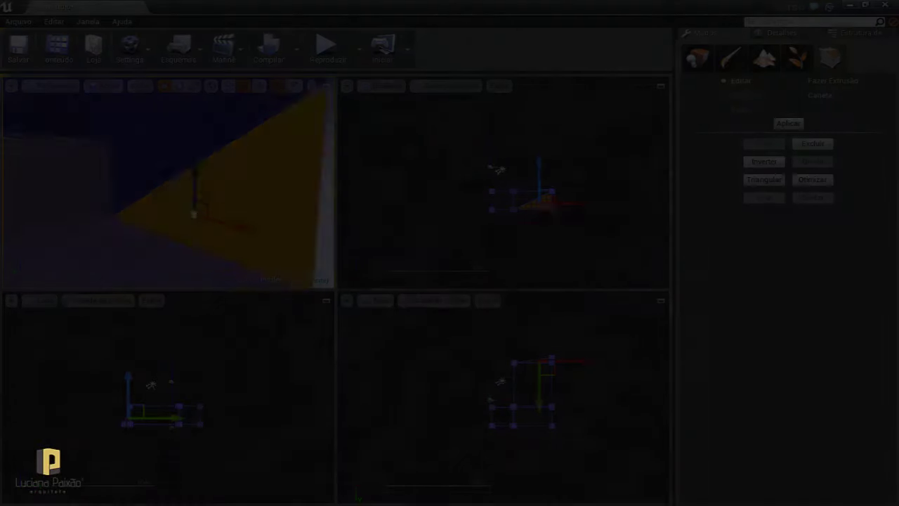